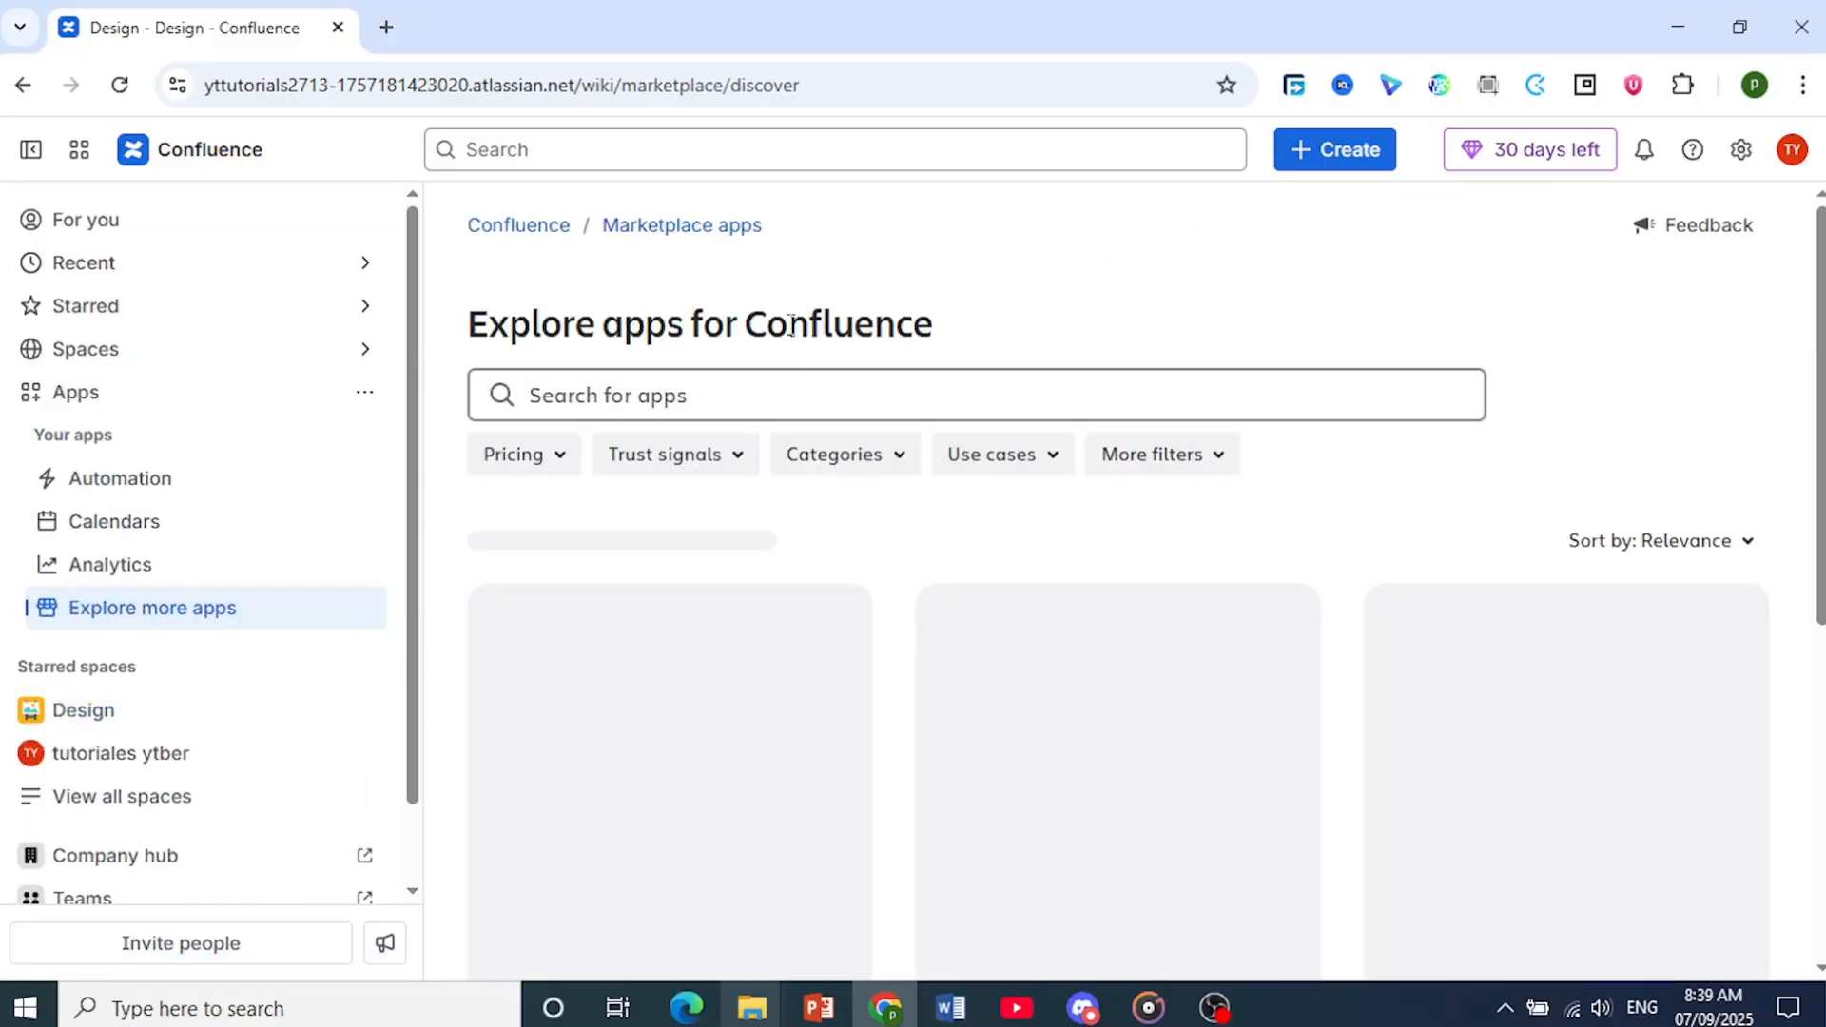
Search the marketplace for "gantt chart planner" and open the Gantt Chart Planner for Confluence app by Ricksoft
left_click(674, 395)
type("ga")
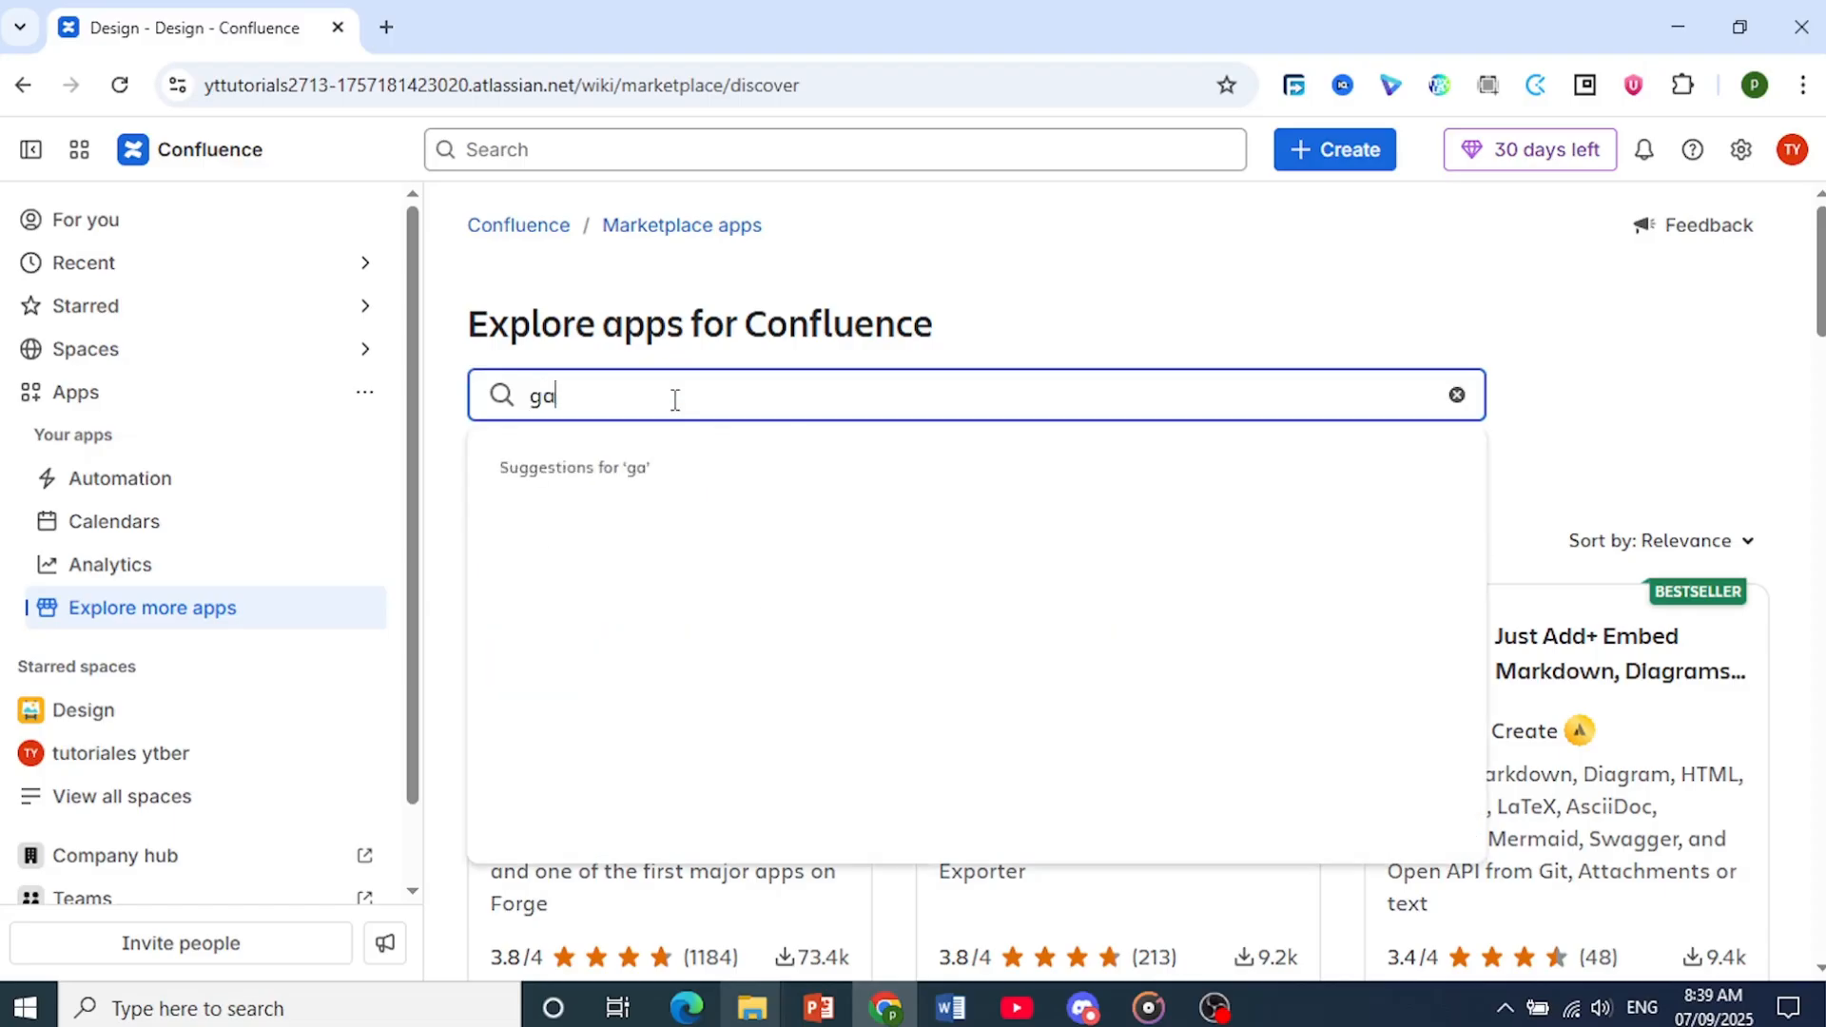
type("ntt chart planner")
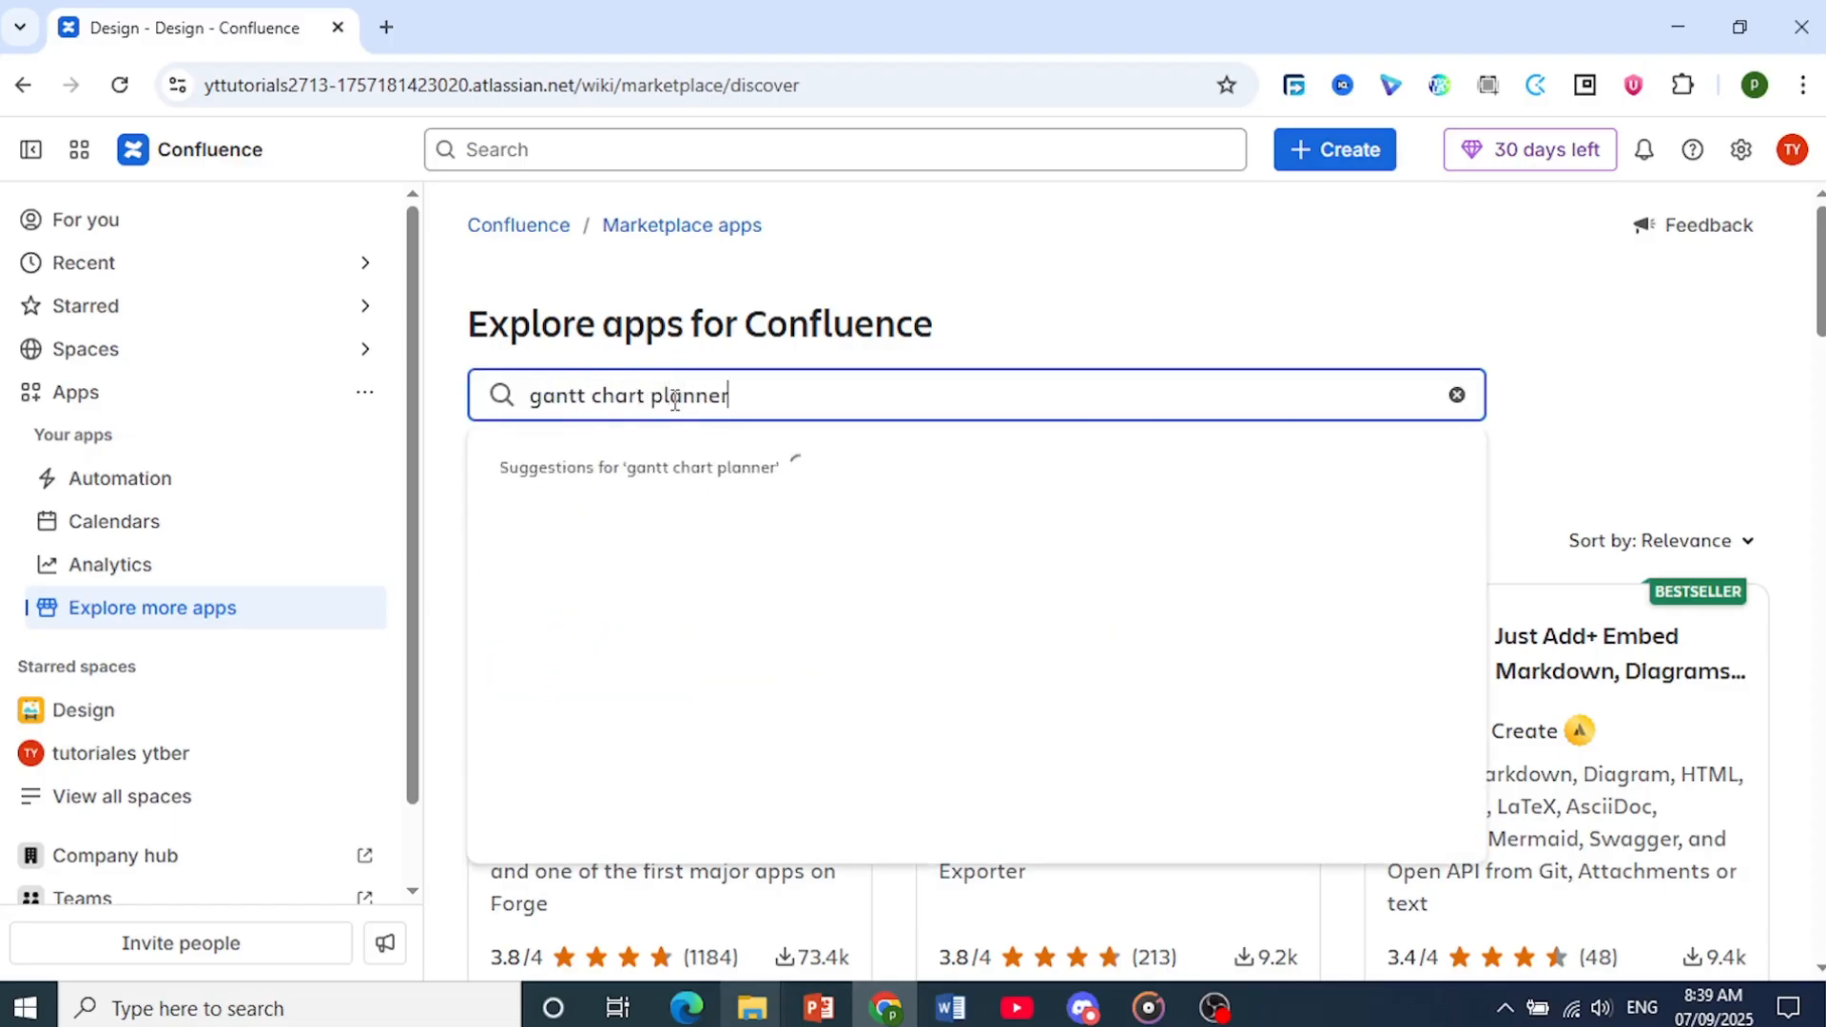
key("Return")
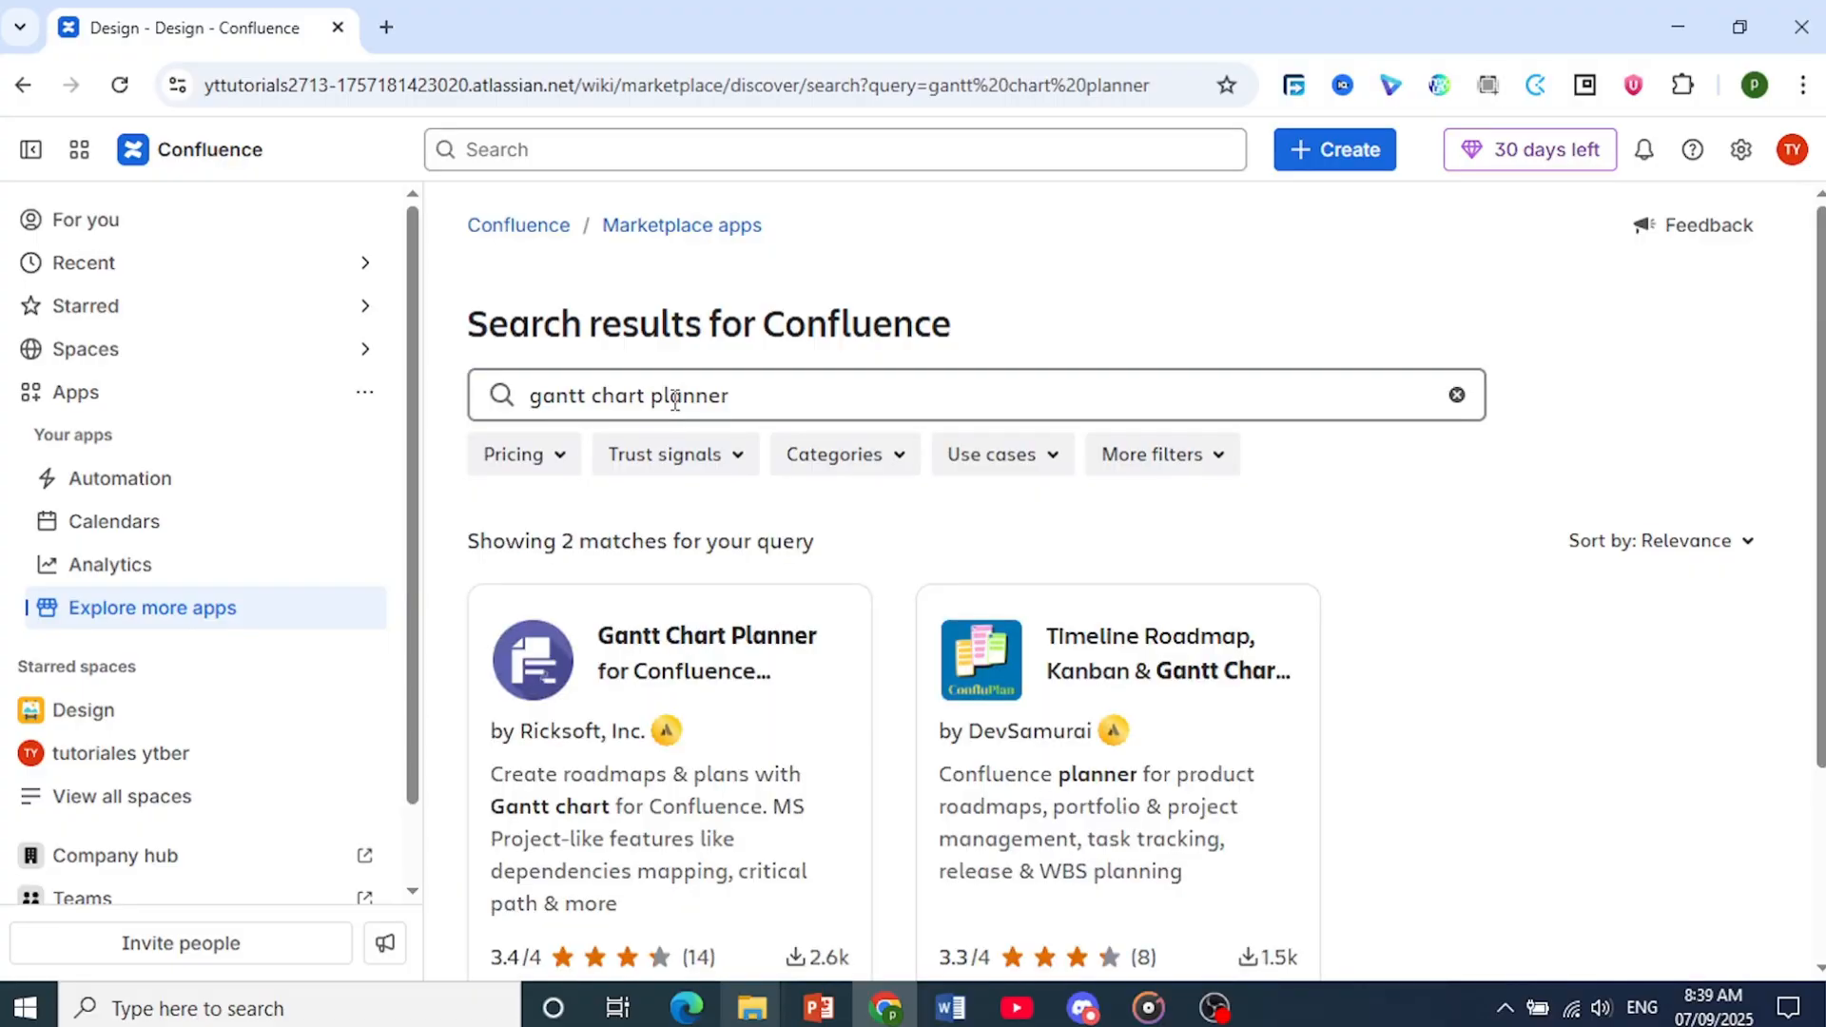
scroll(666, 475, "down", 3)
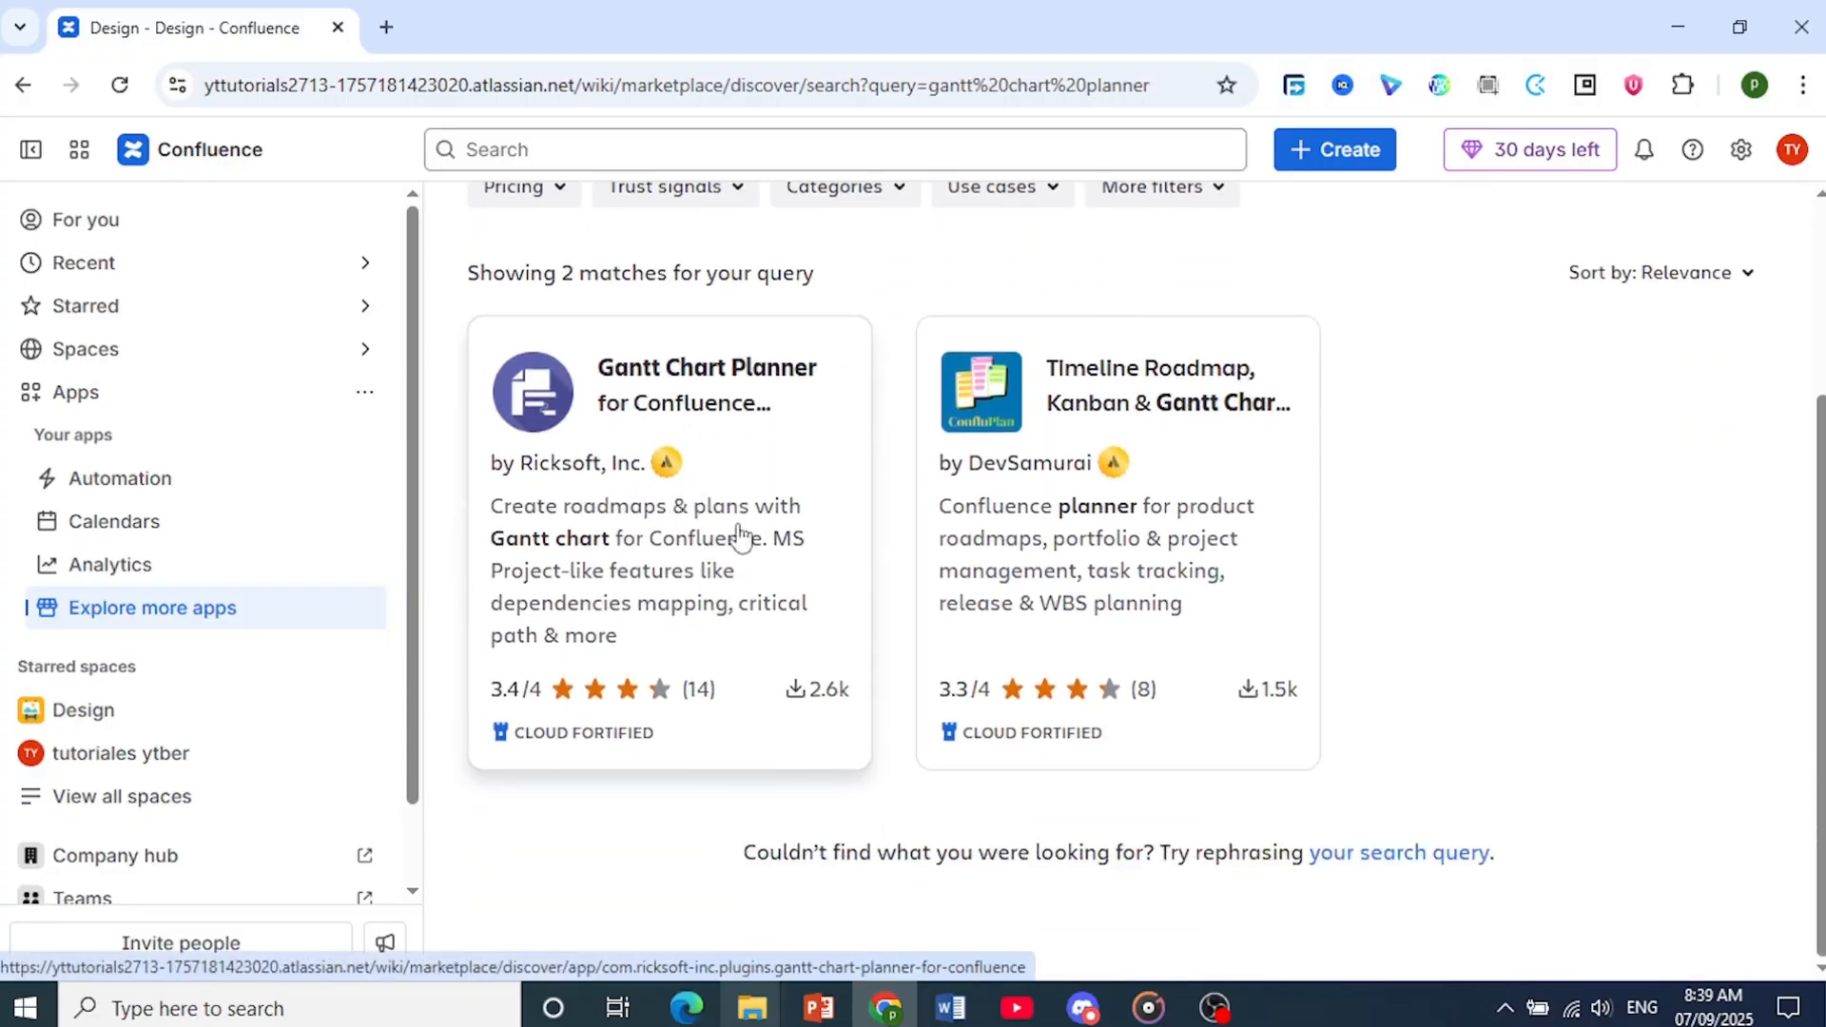
left_click(715, 554)
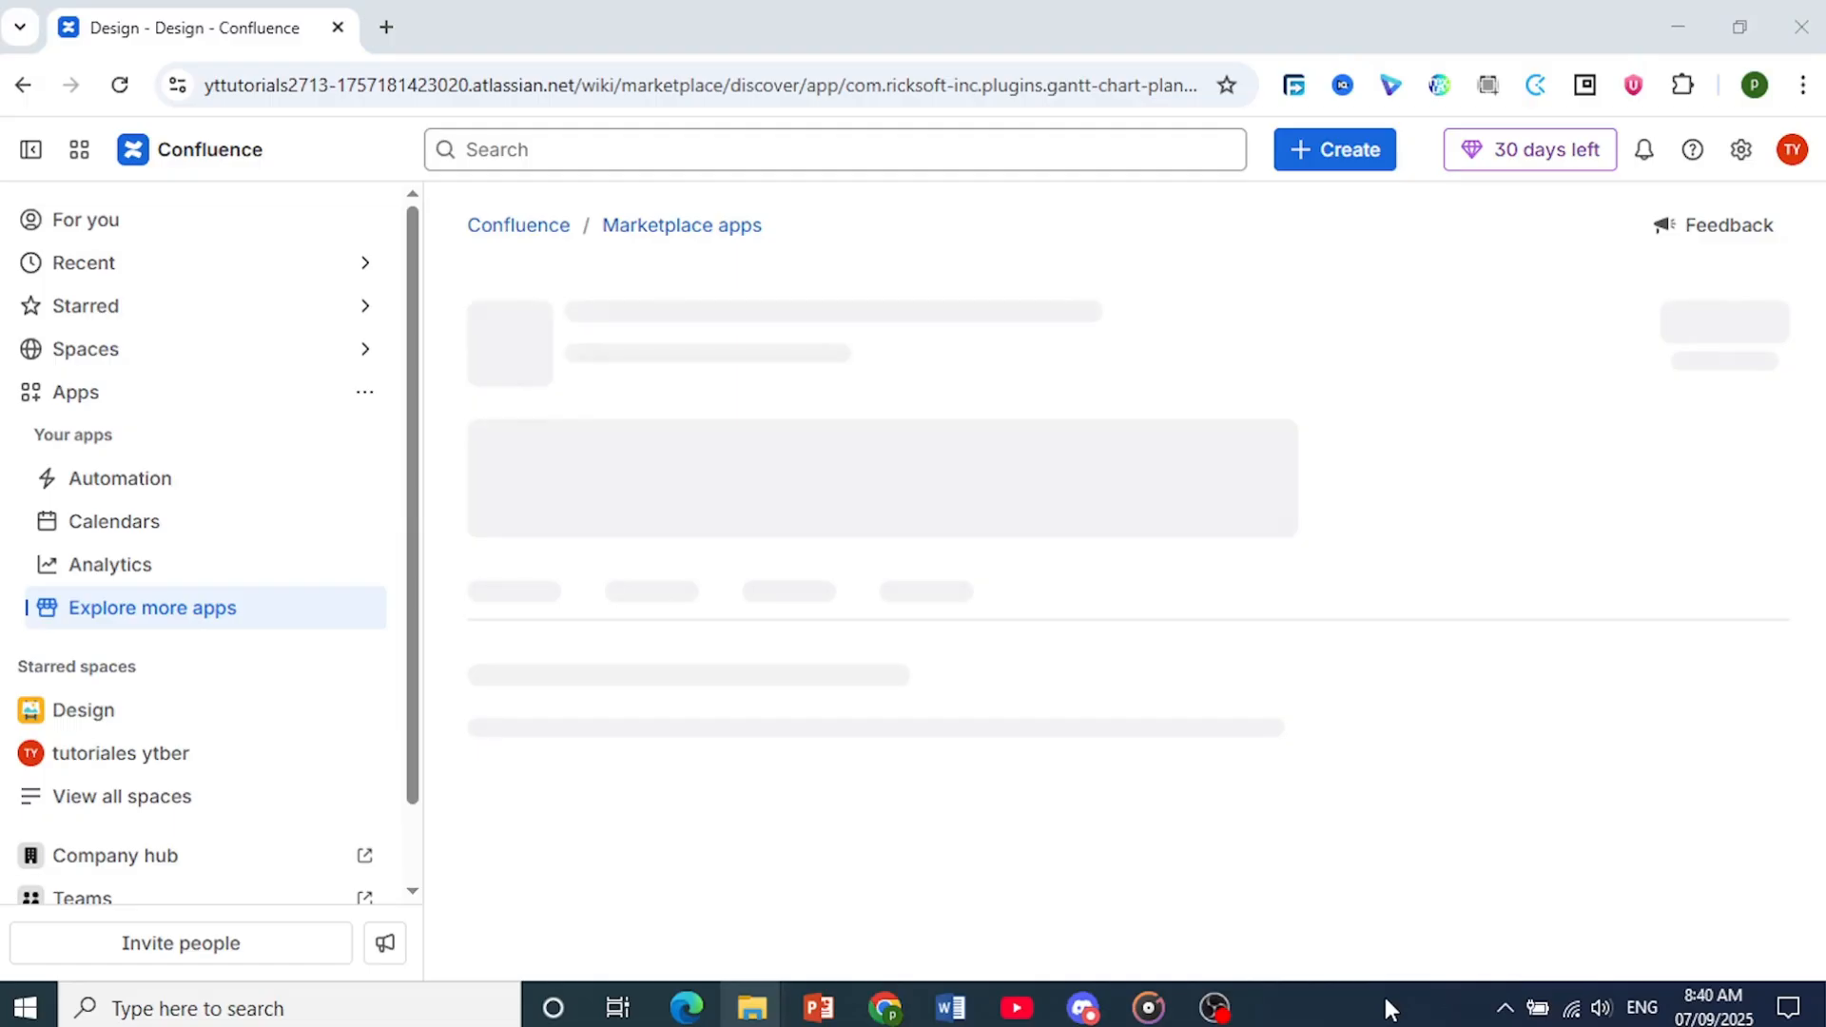
Install Gantt Chart Planner for Confluence on the Confluence site by reviewing the installation and starting the free trial
left_click(683, 466)
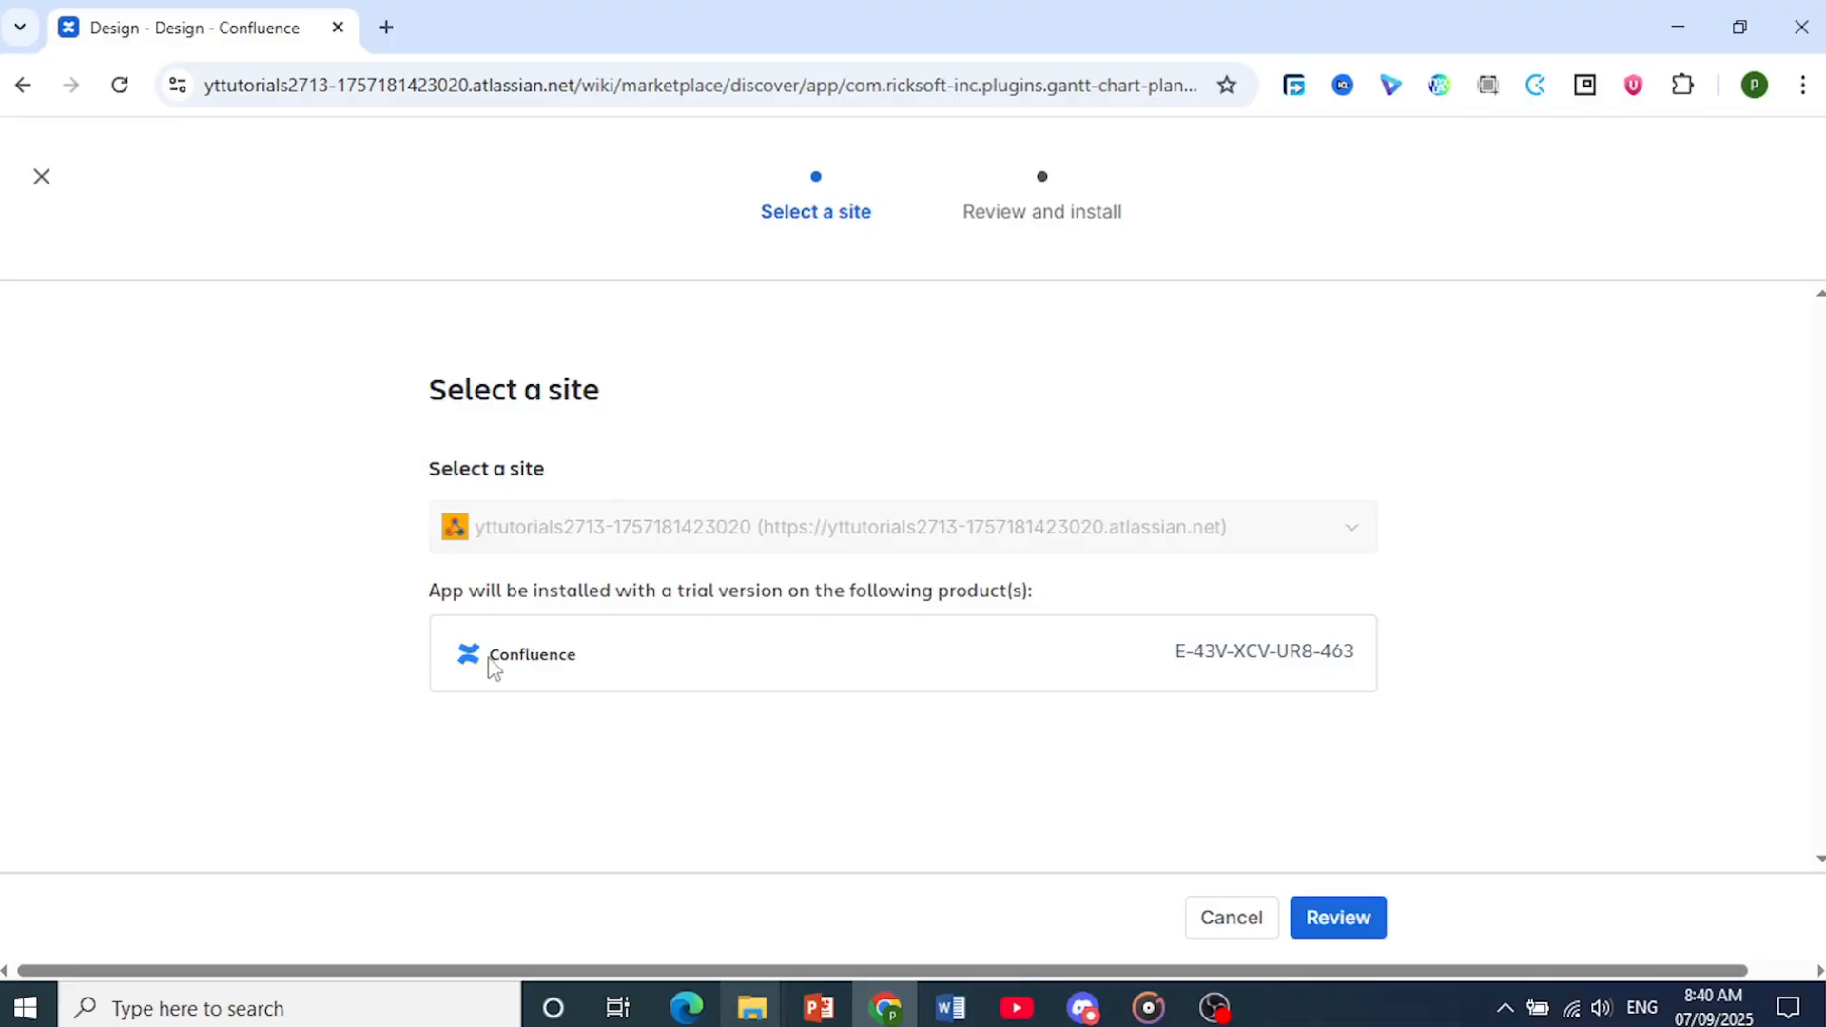
left_click(1366, 920)
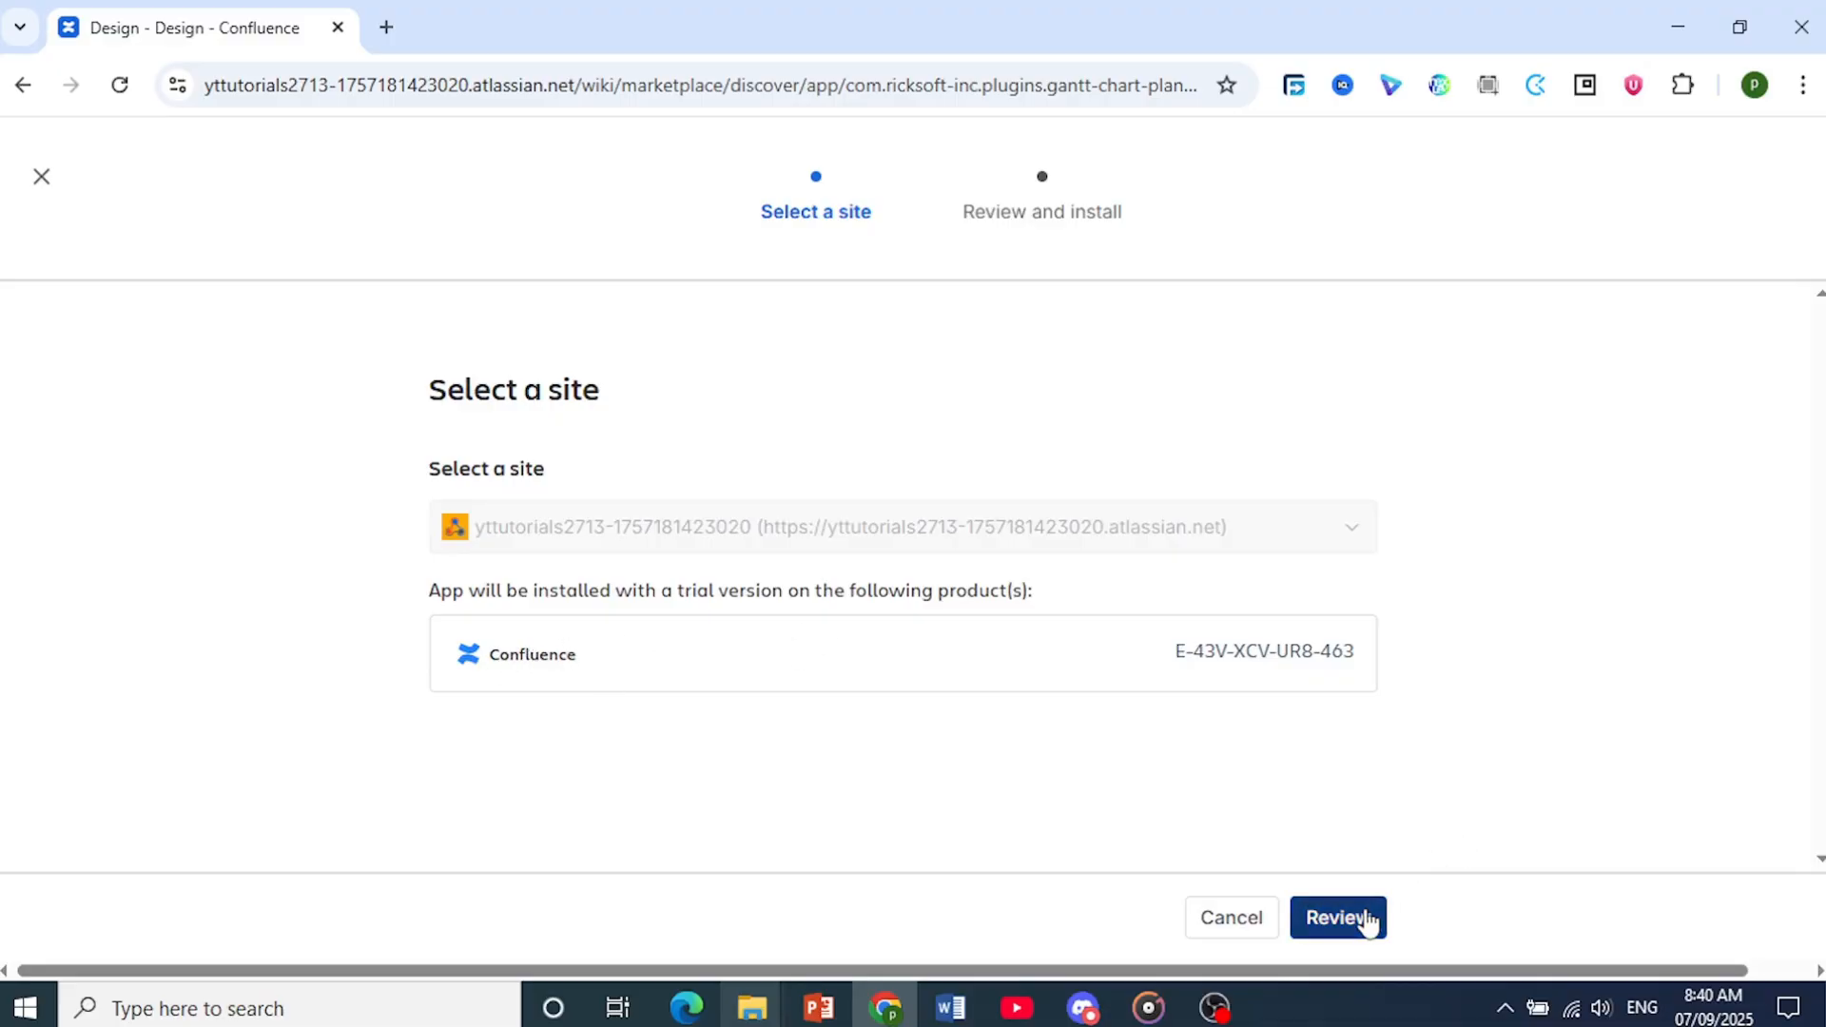
scroll(1128, 697, "down", 5)
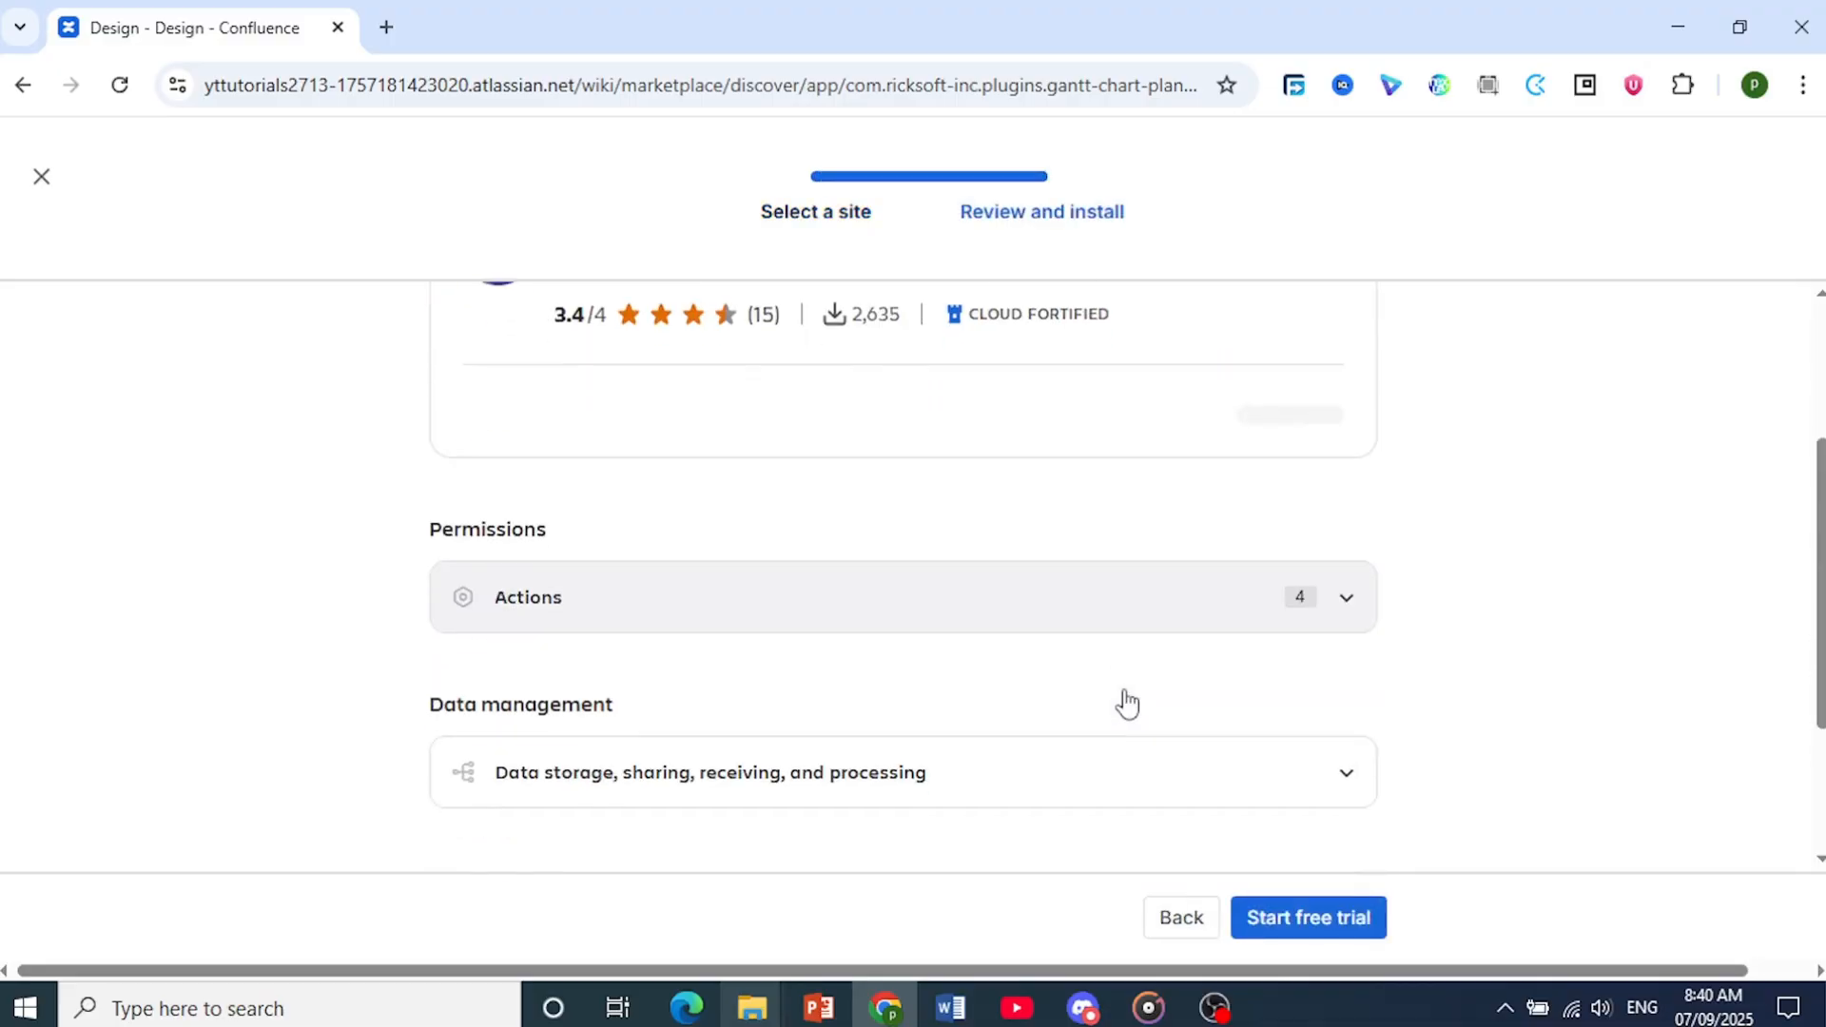
left_click(1324, 924)
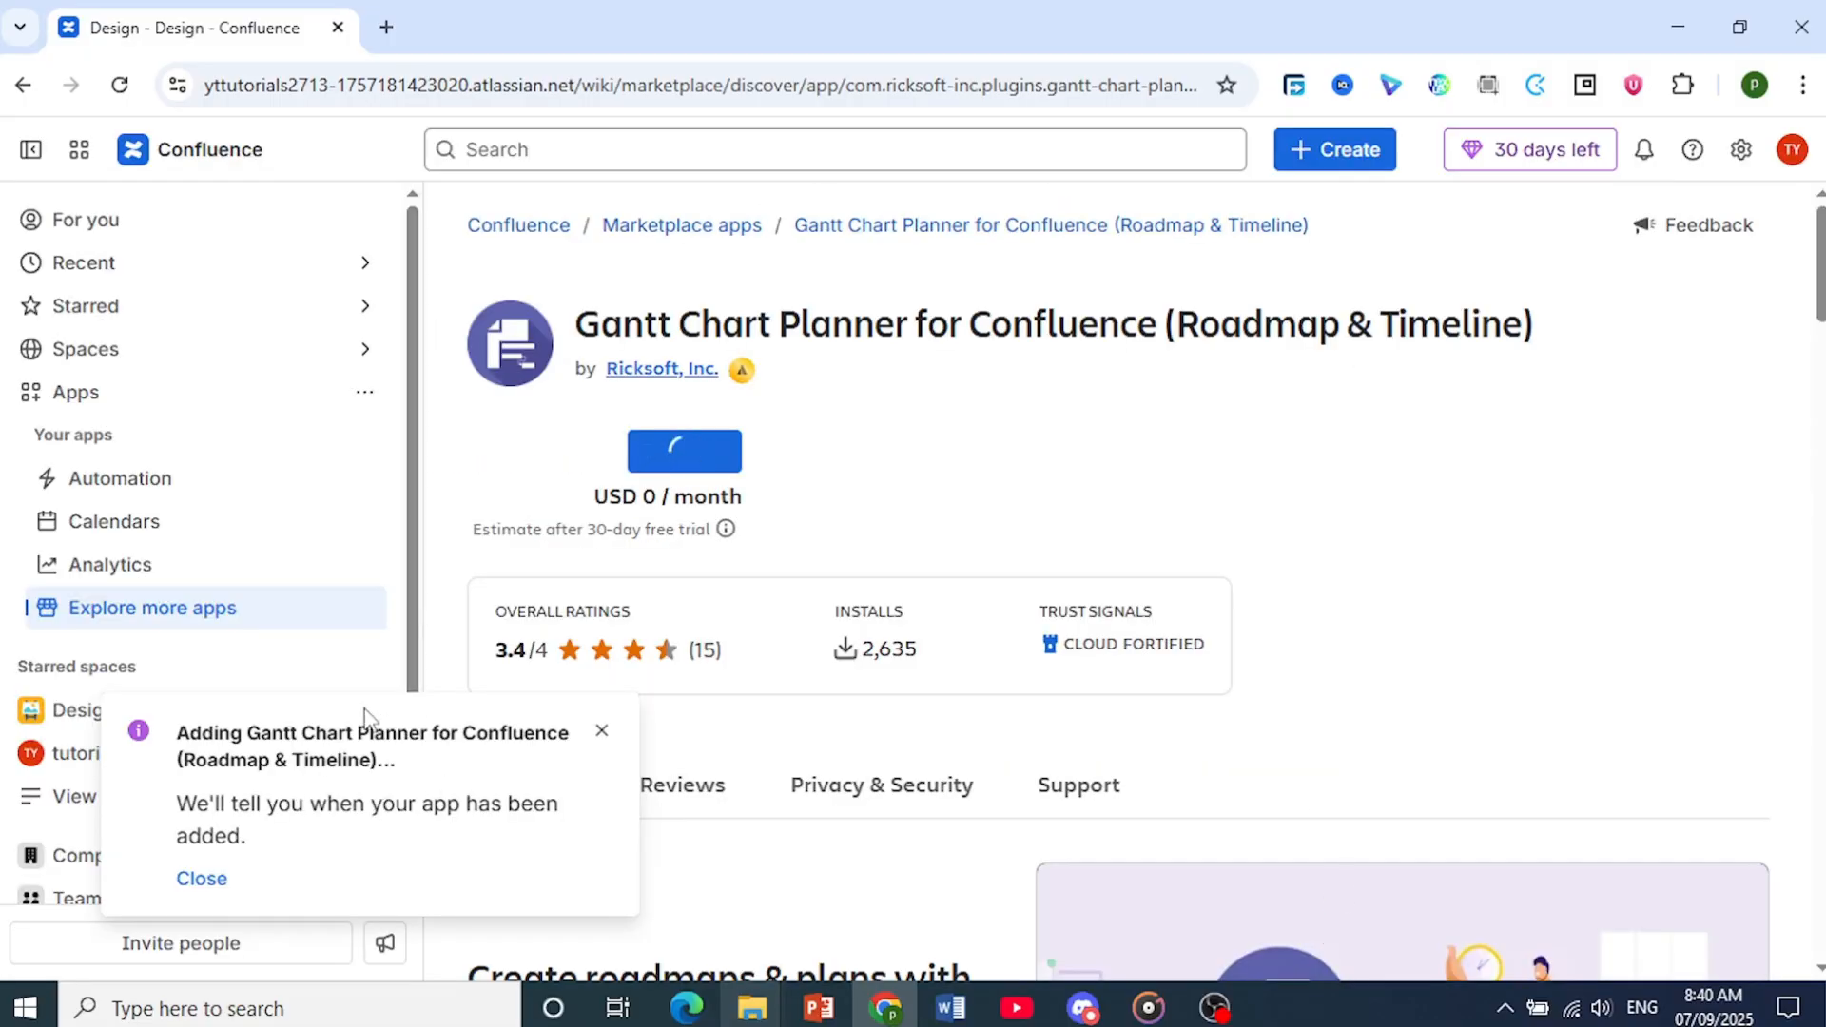
left_click(1371, 1019)
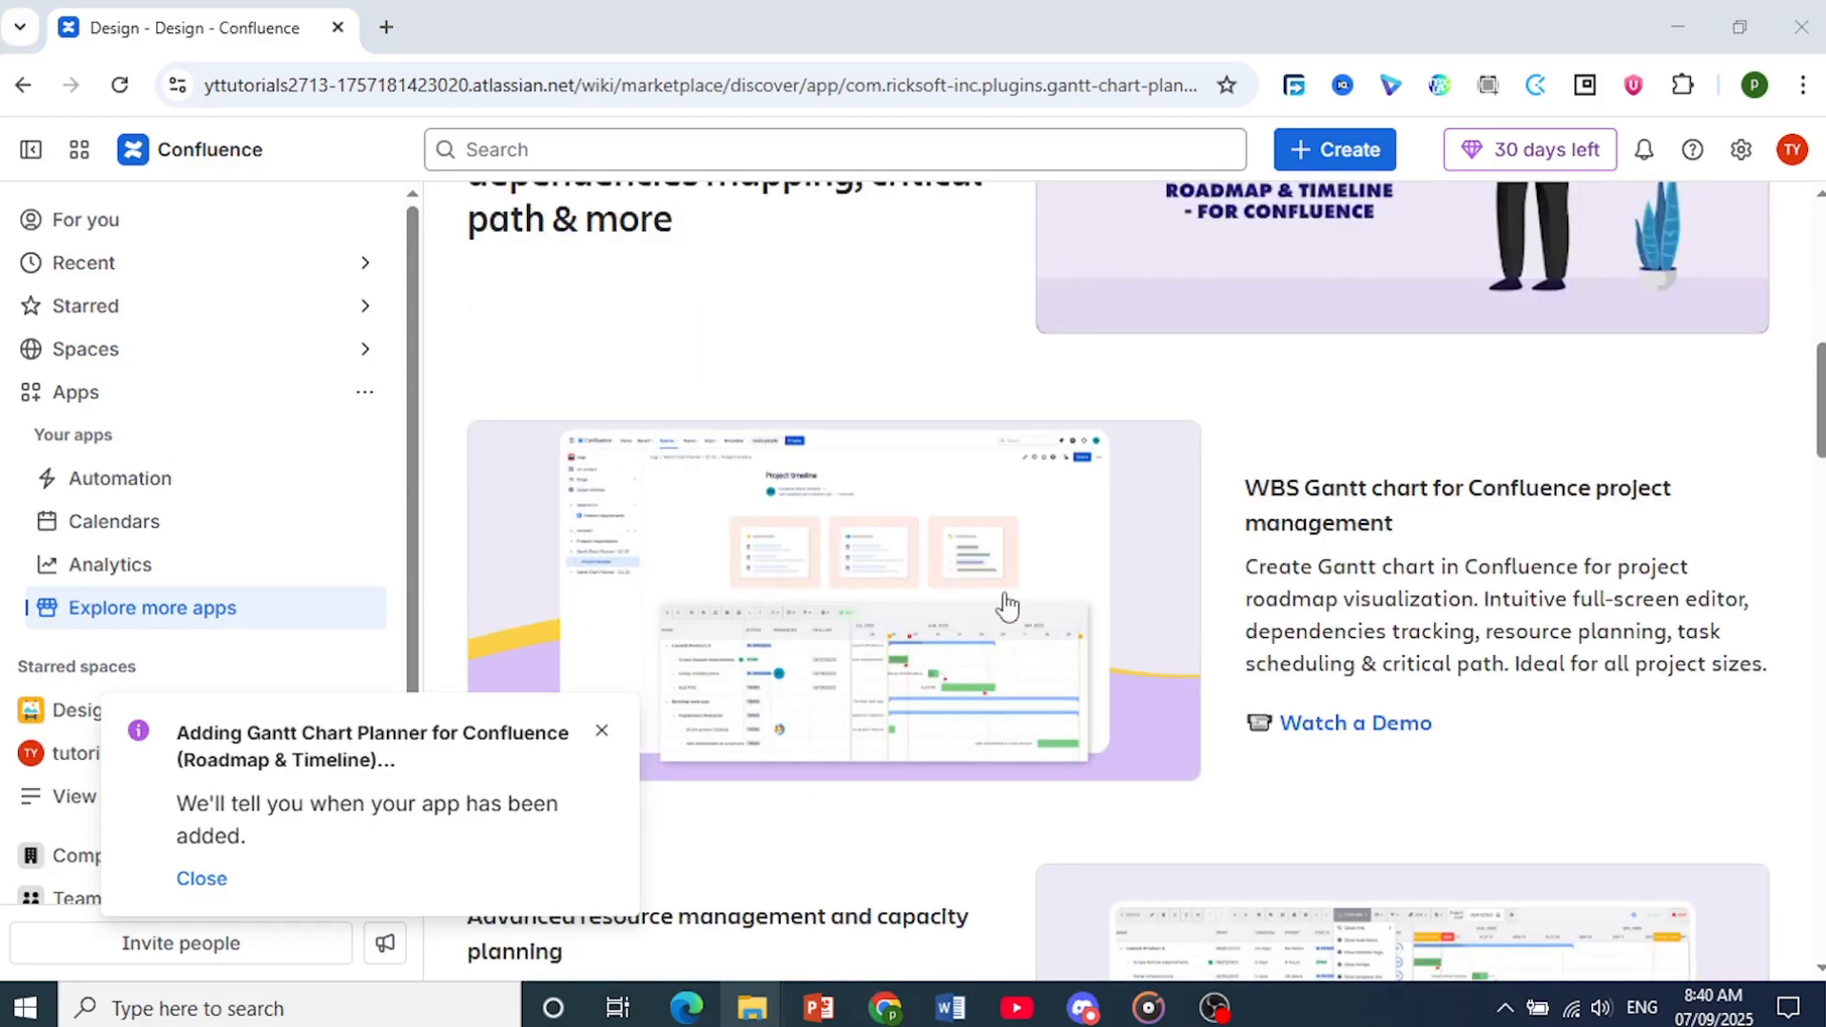
Examine the app's feature overview, supporting media and enlarged WBS Gantt chart preview image
scroll(944, 639, "down", 4)
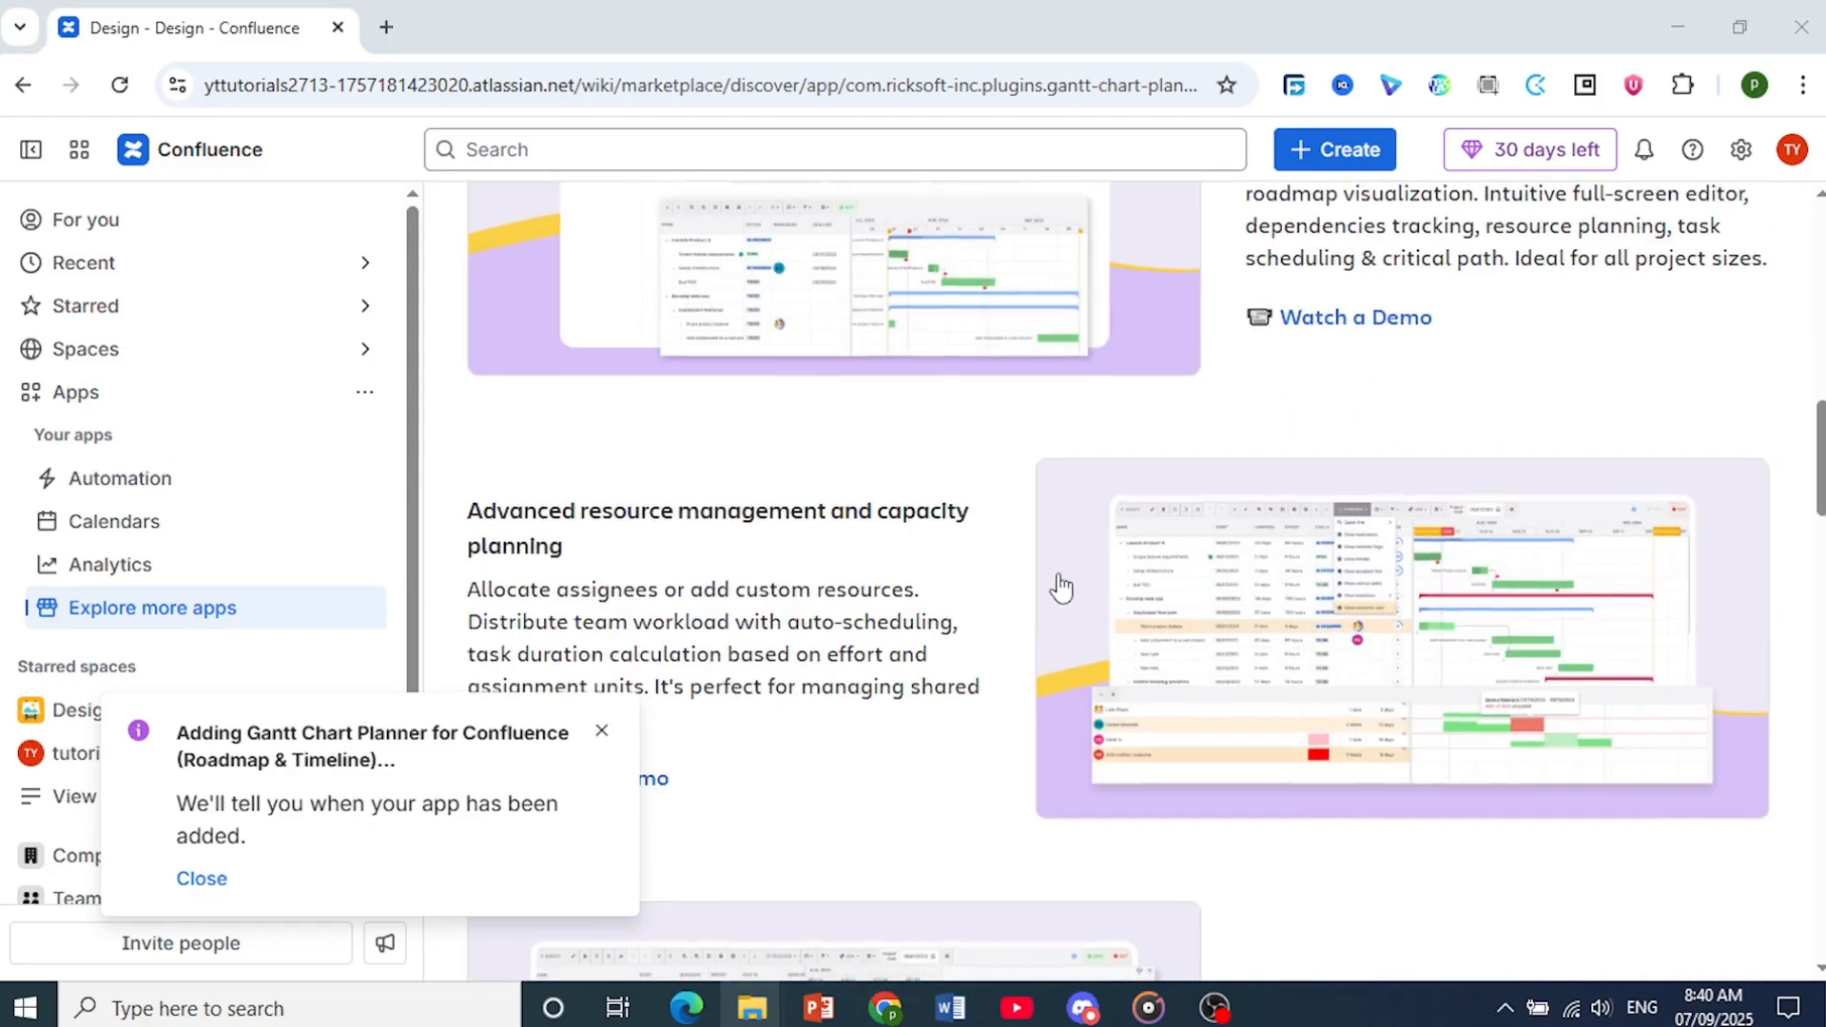
scroll(1061, 587, "down", 10)
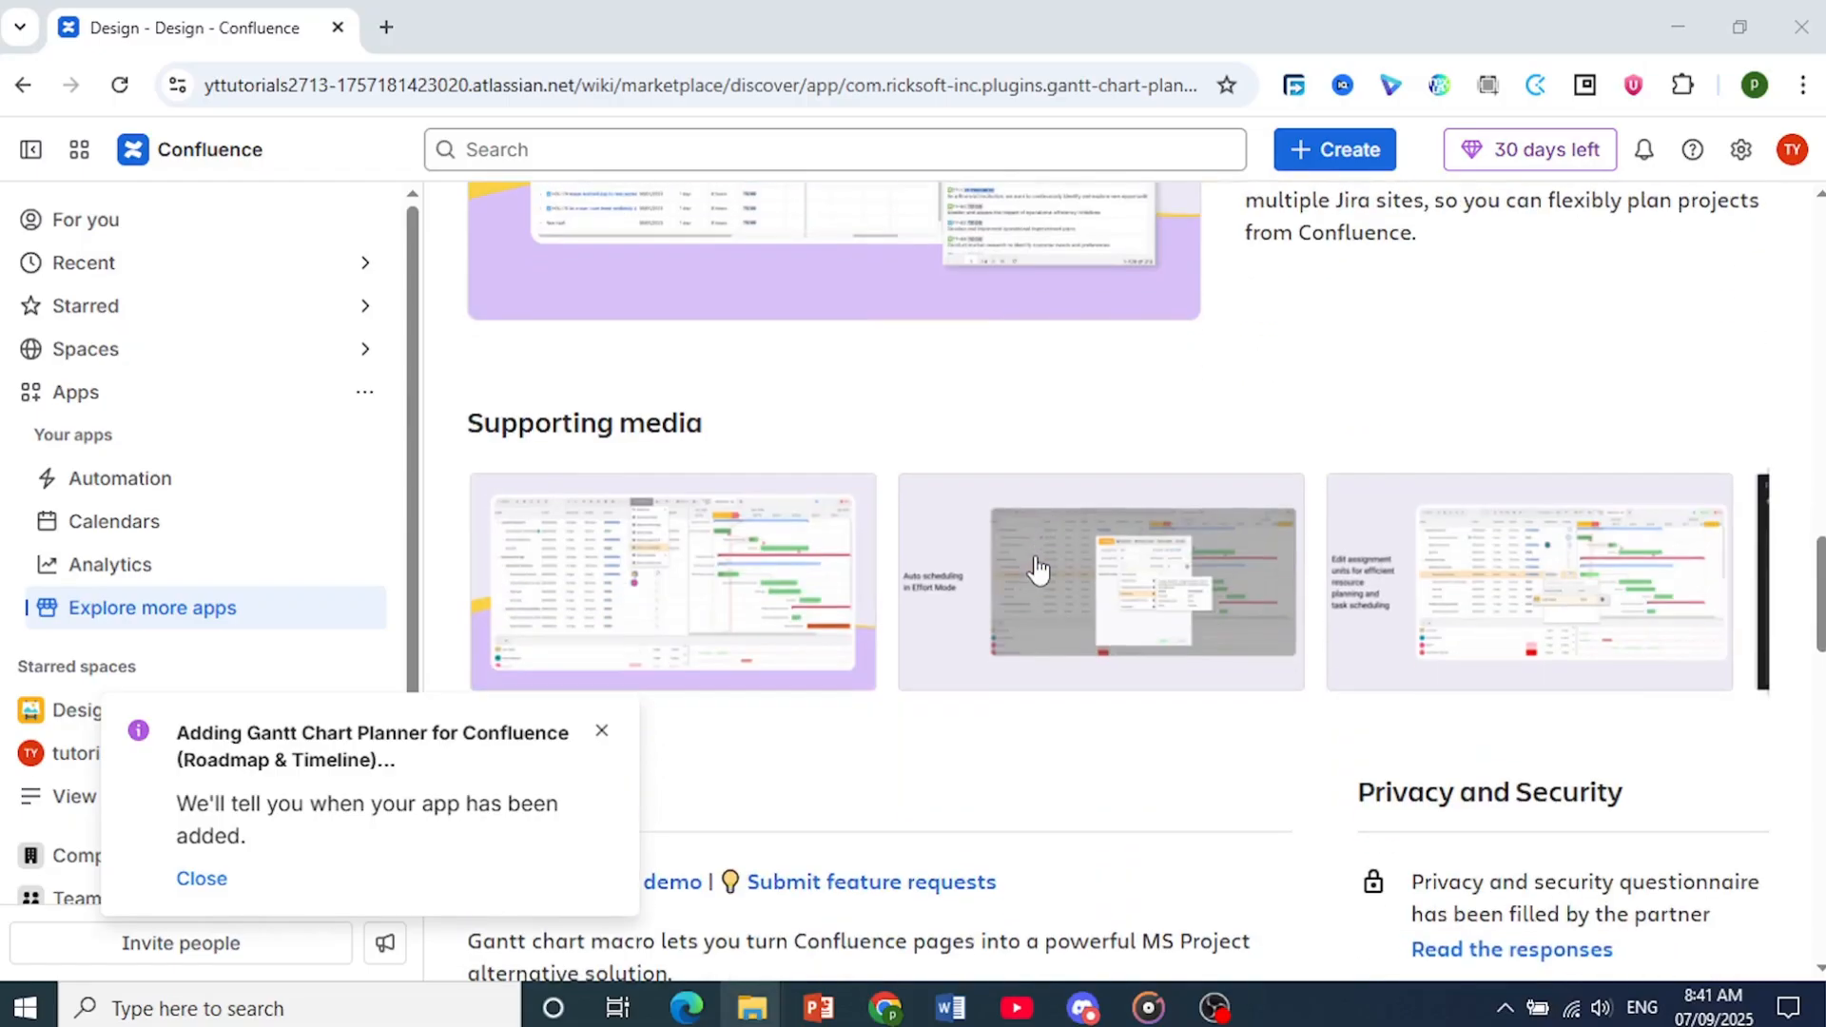
scroll(1037, 569, "up", 10)
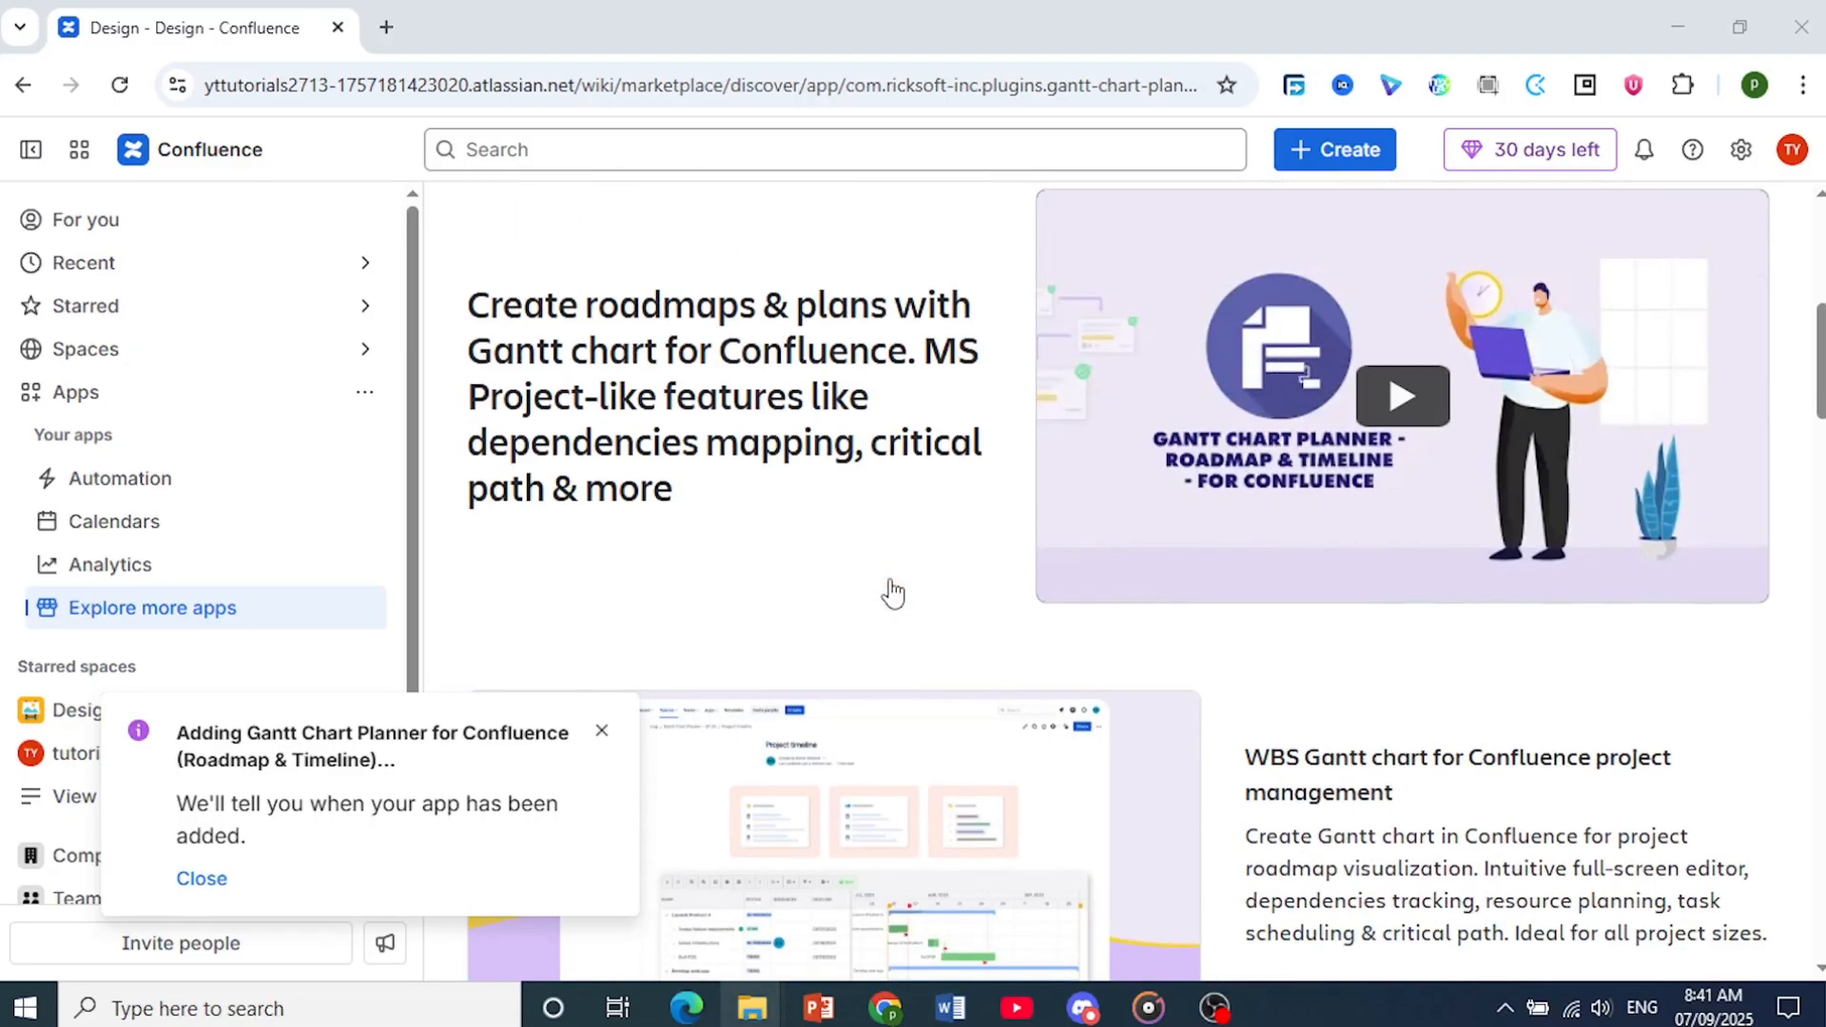
scroll(892, 592, "down", 1)
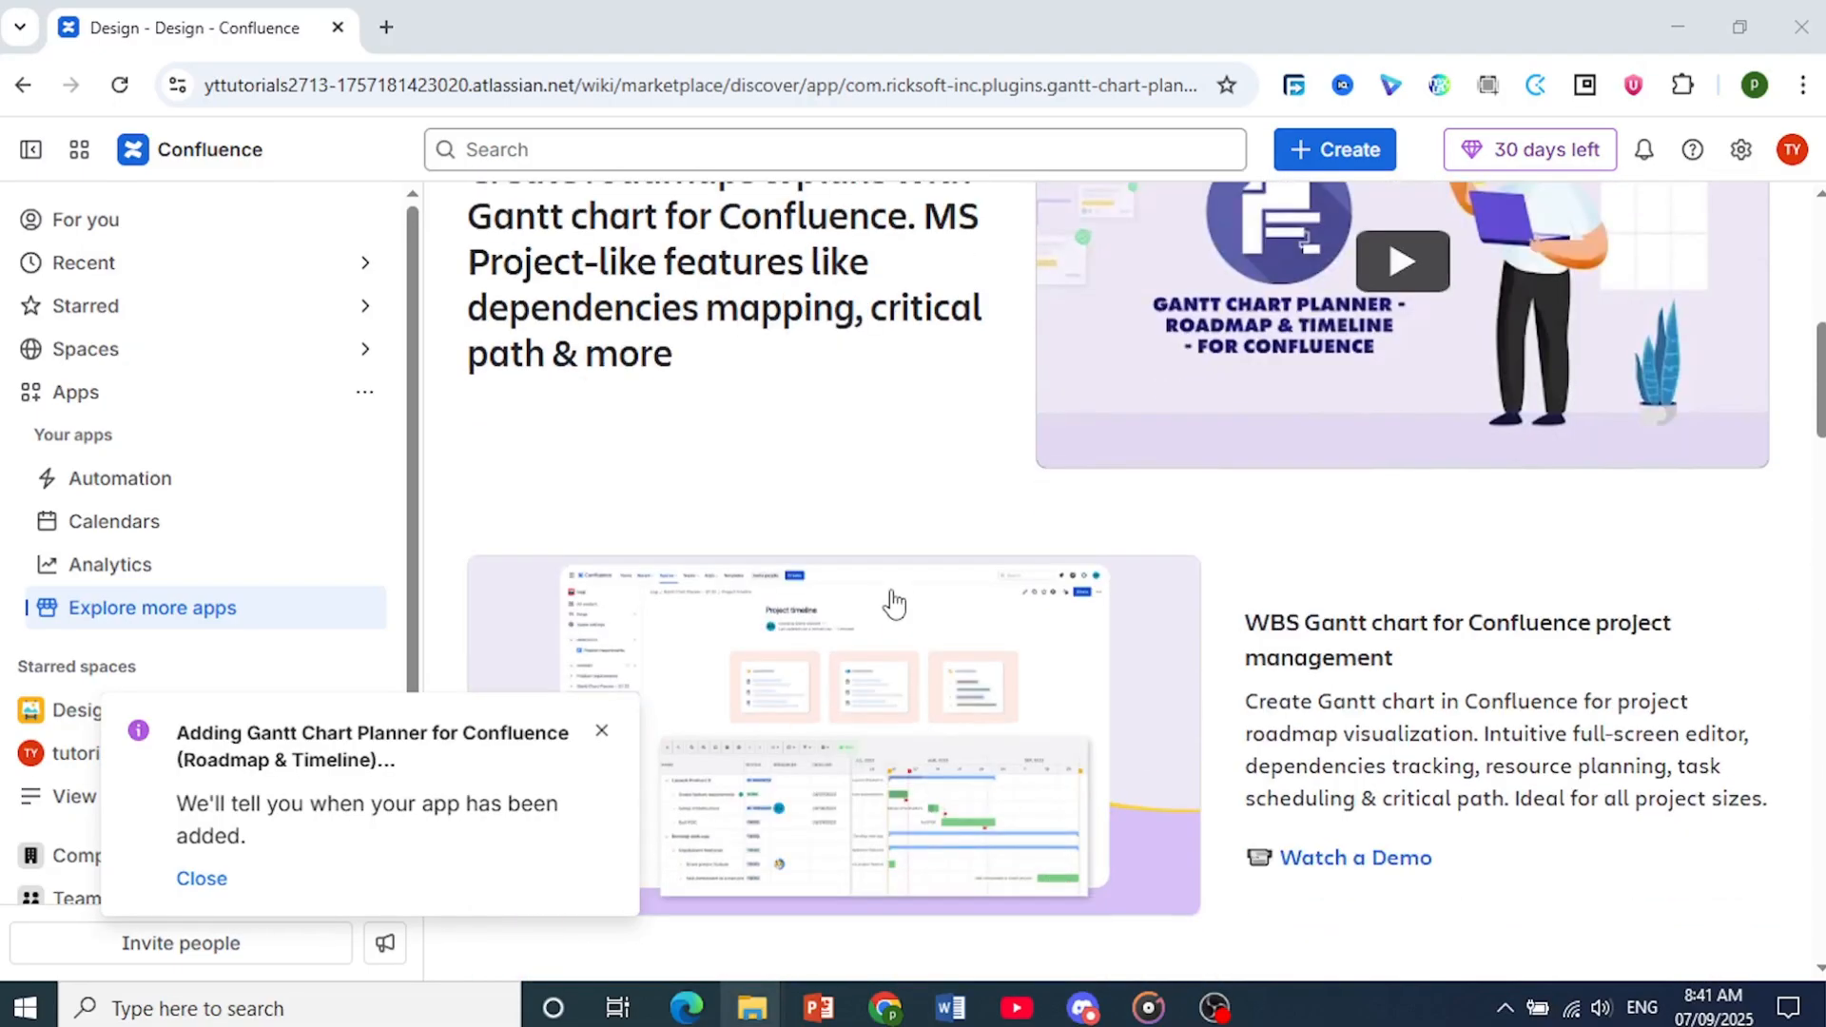
left_click(1169, 766)
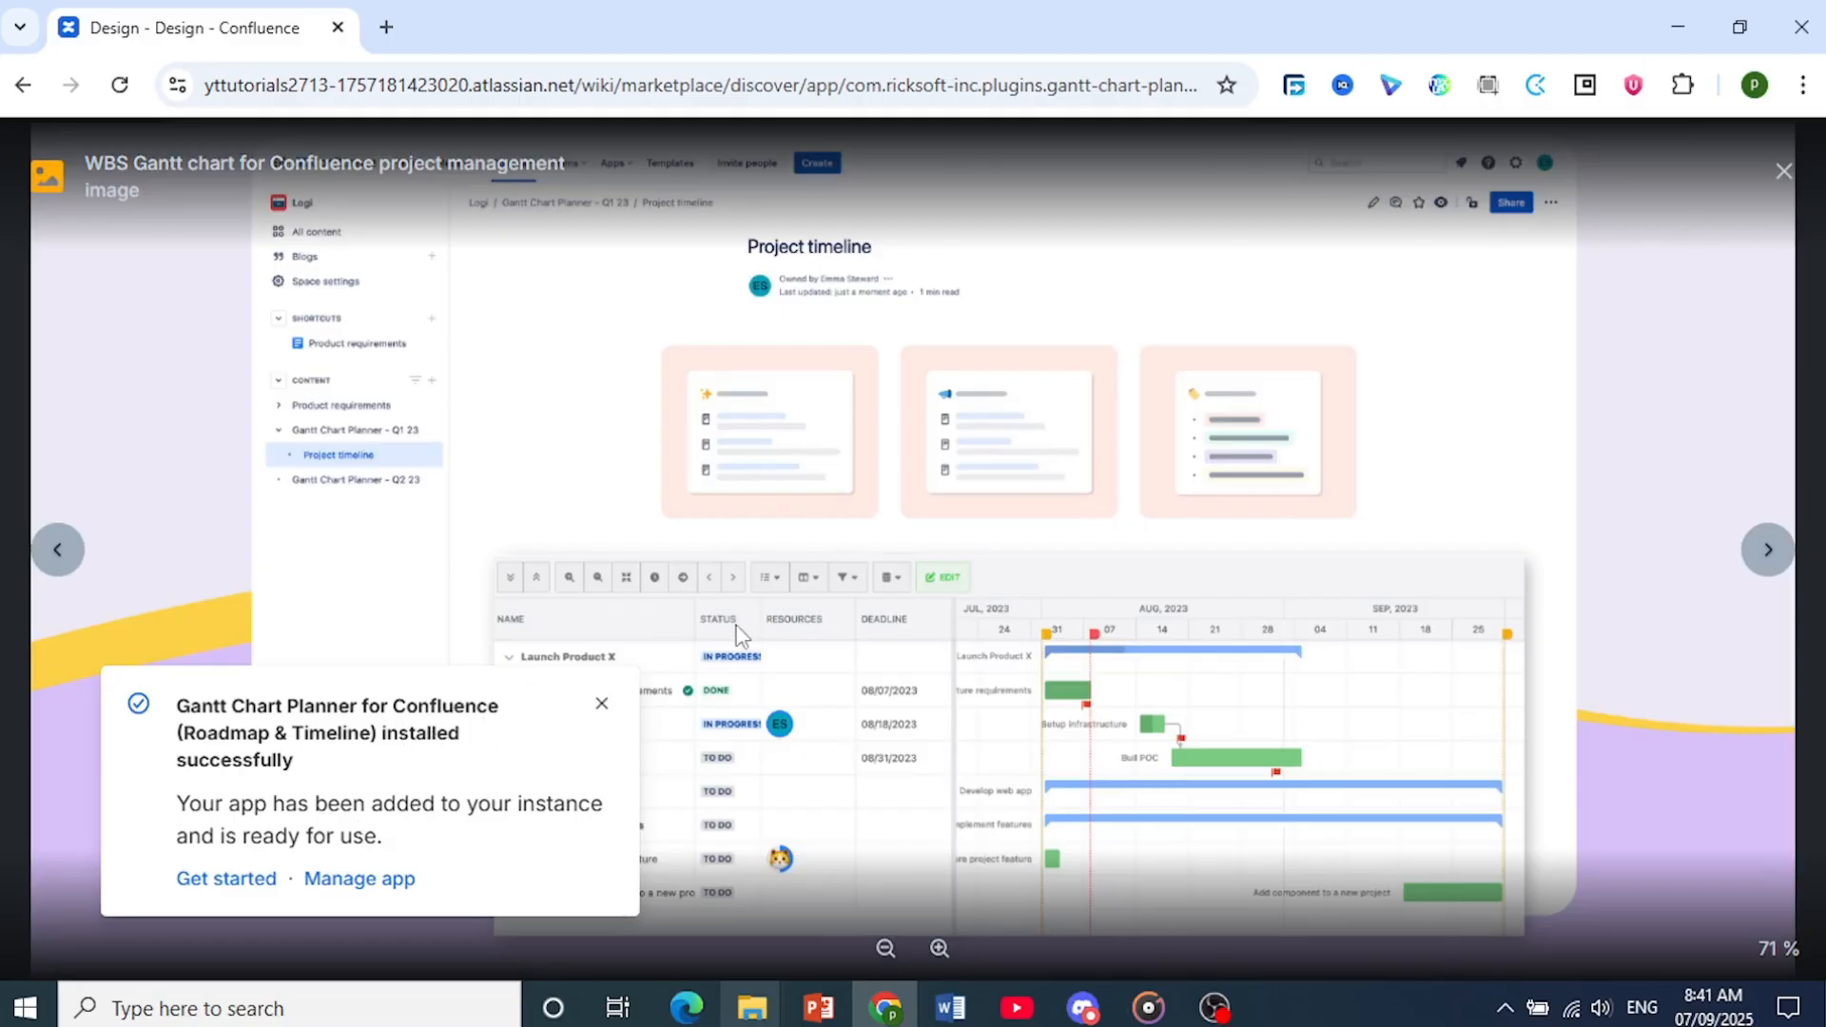
left_click(1783, 171)
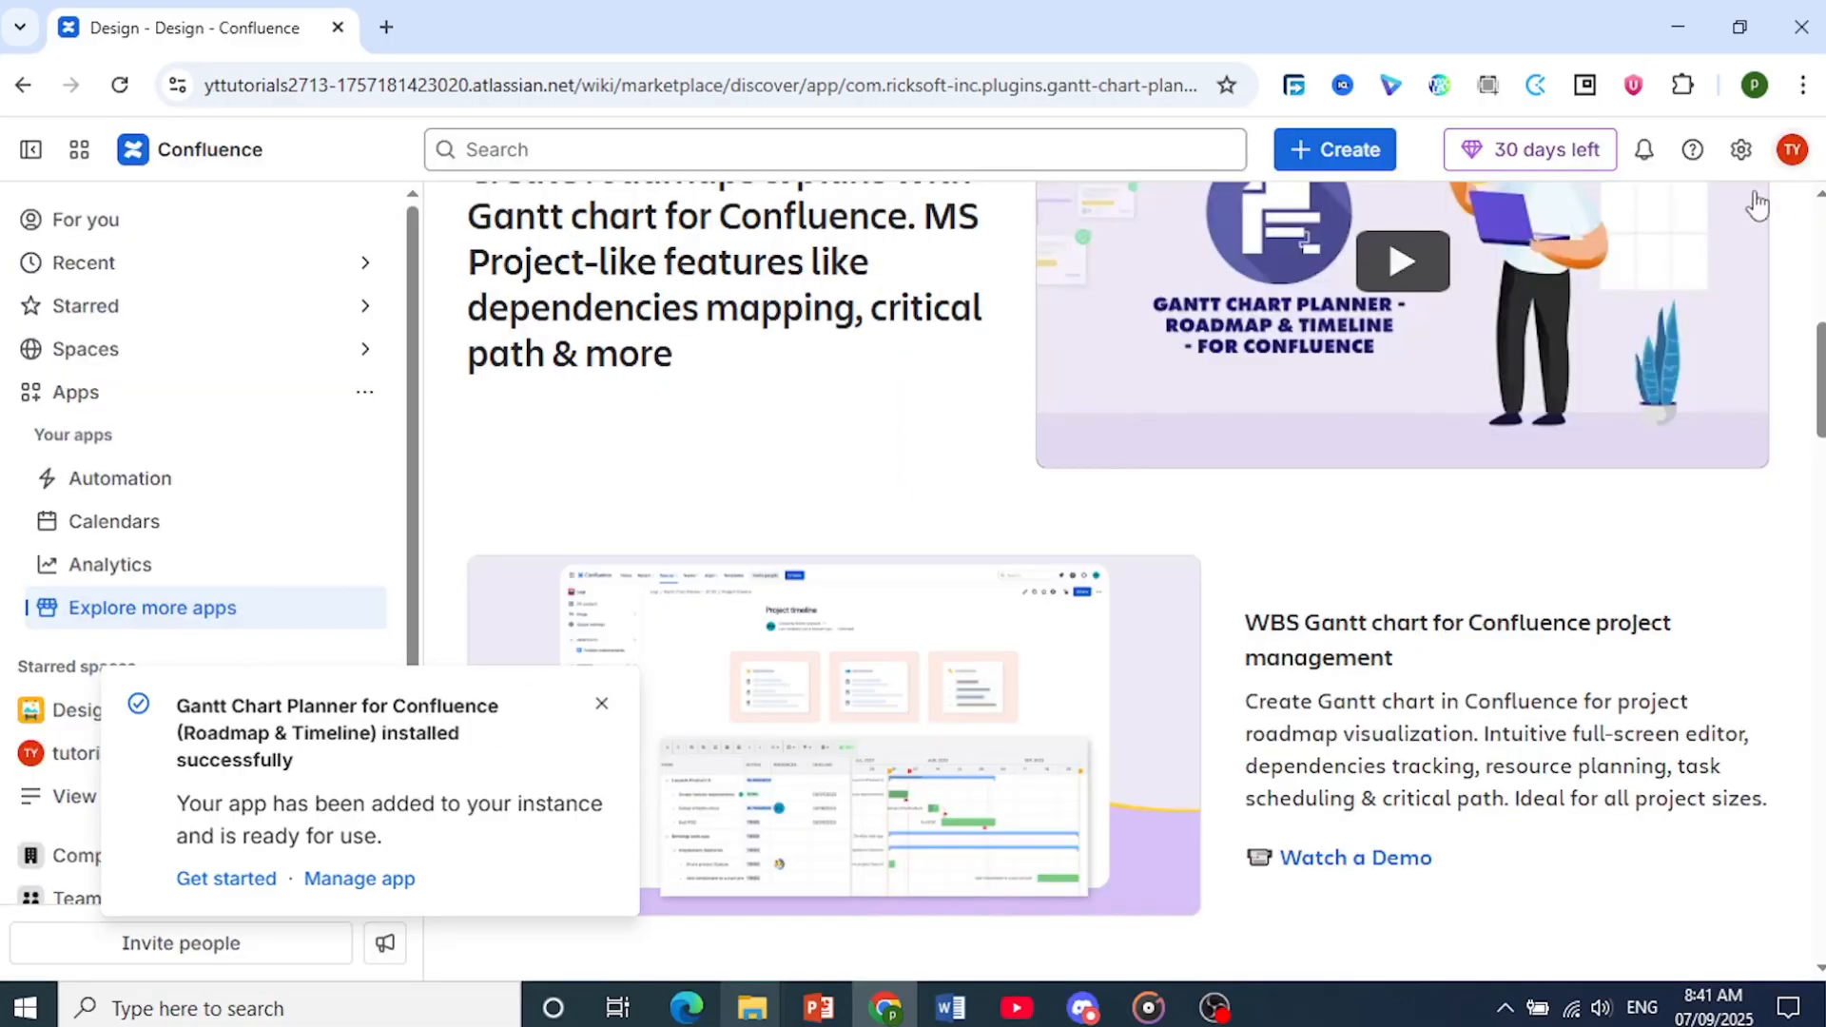
Dismiss the app installation notification and open the Design space from the starred spaces
left_click(601, 703)
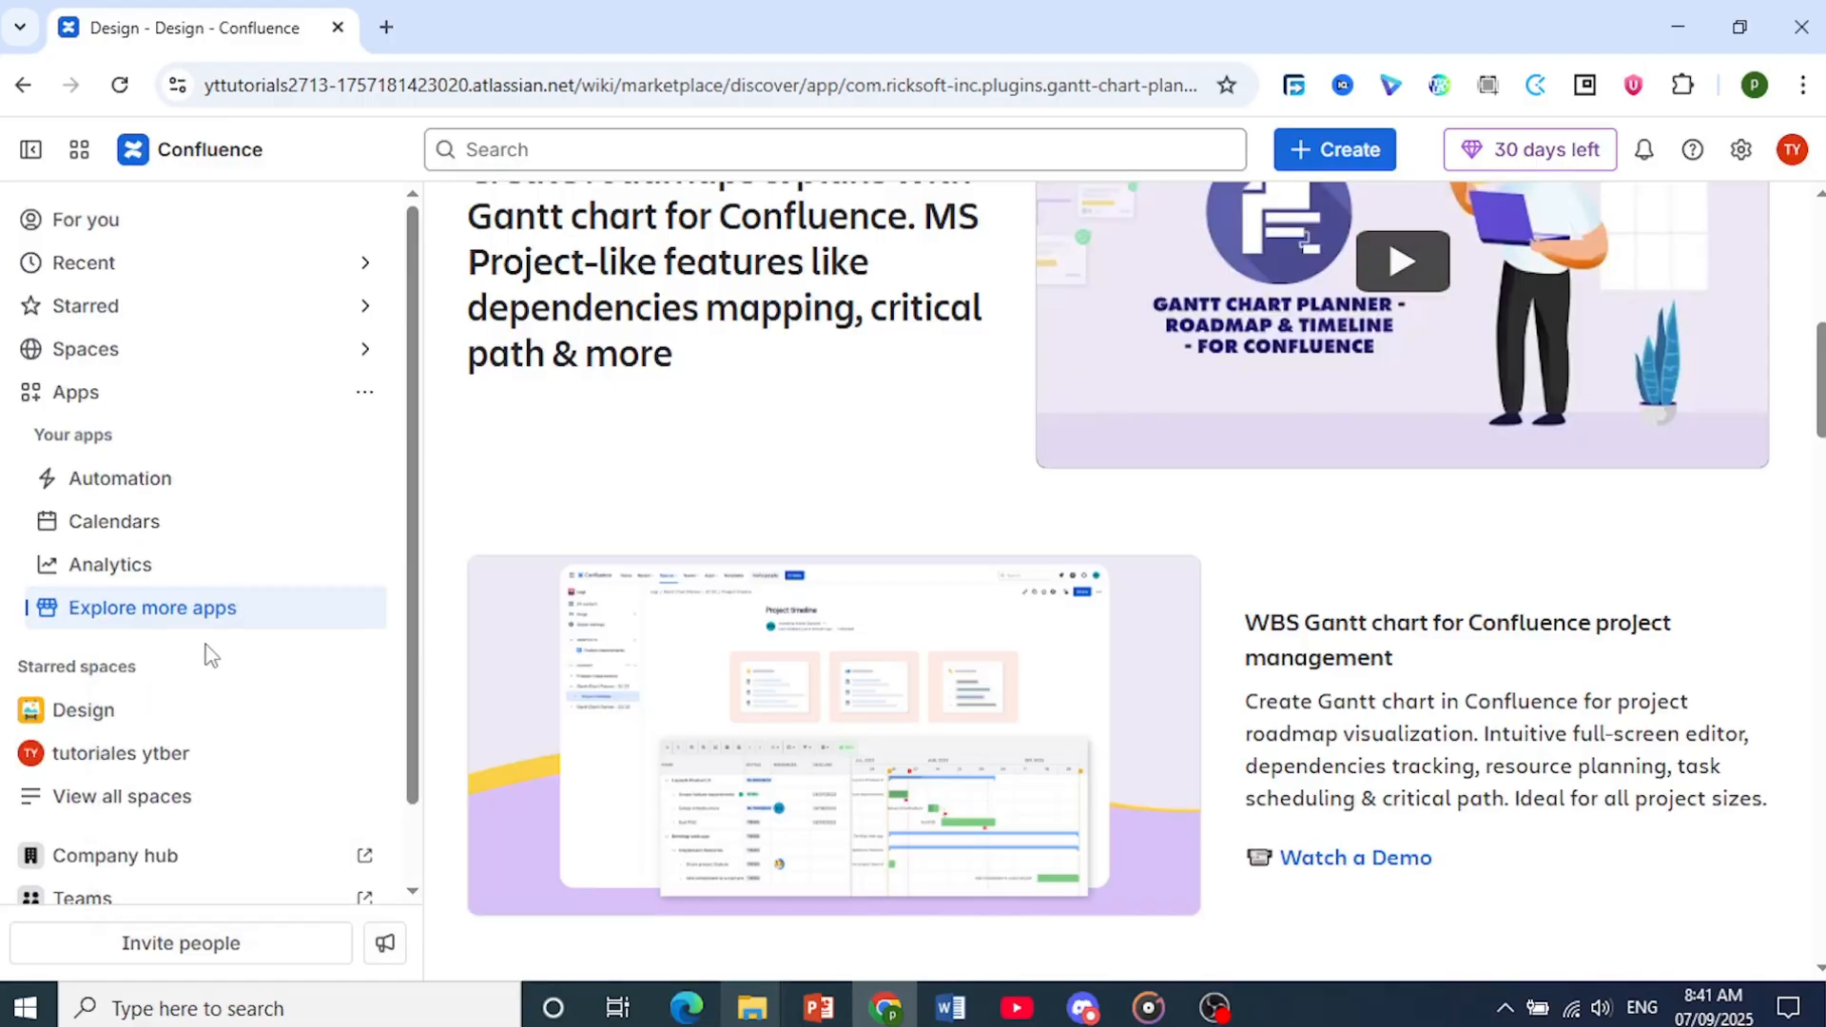
scroll(204, 656, "down", 1)
left_click(71, 629)
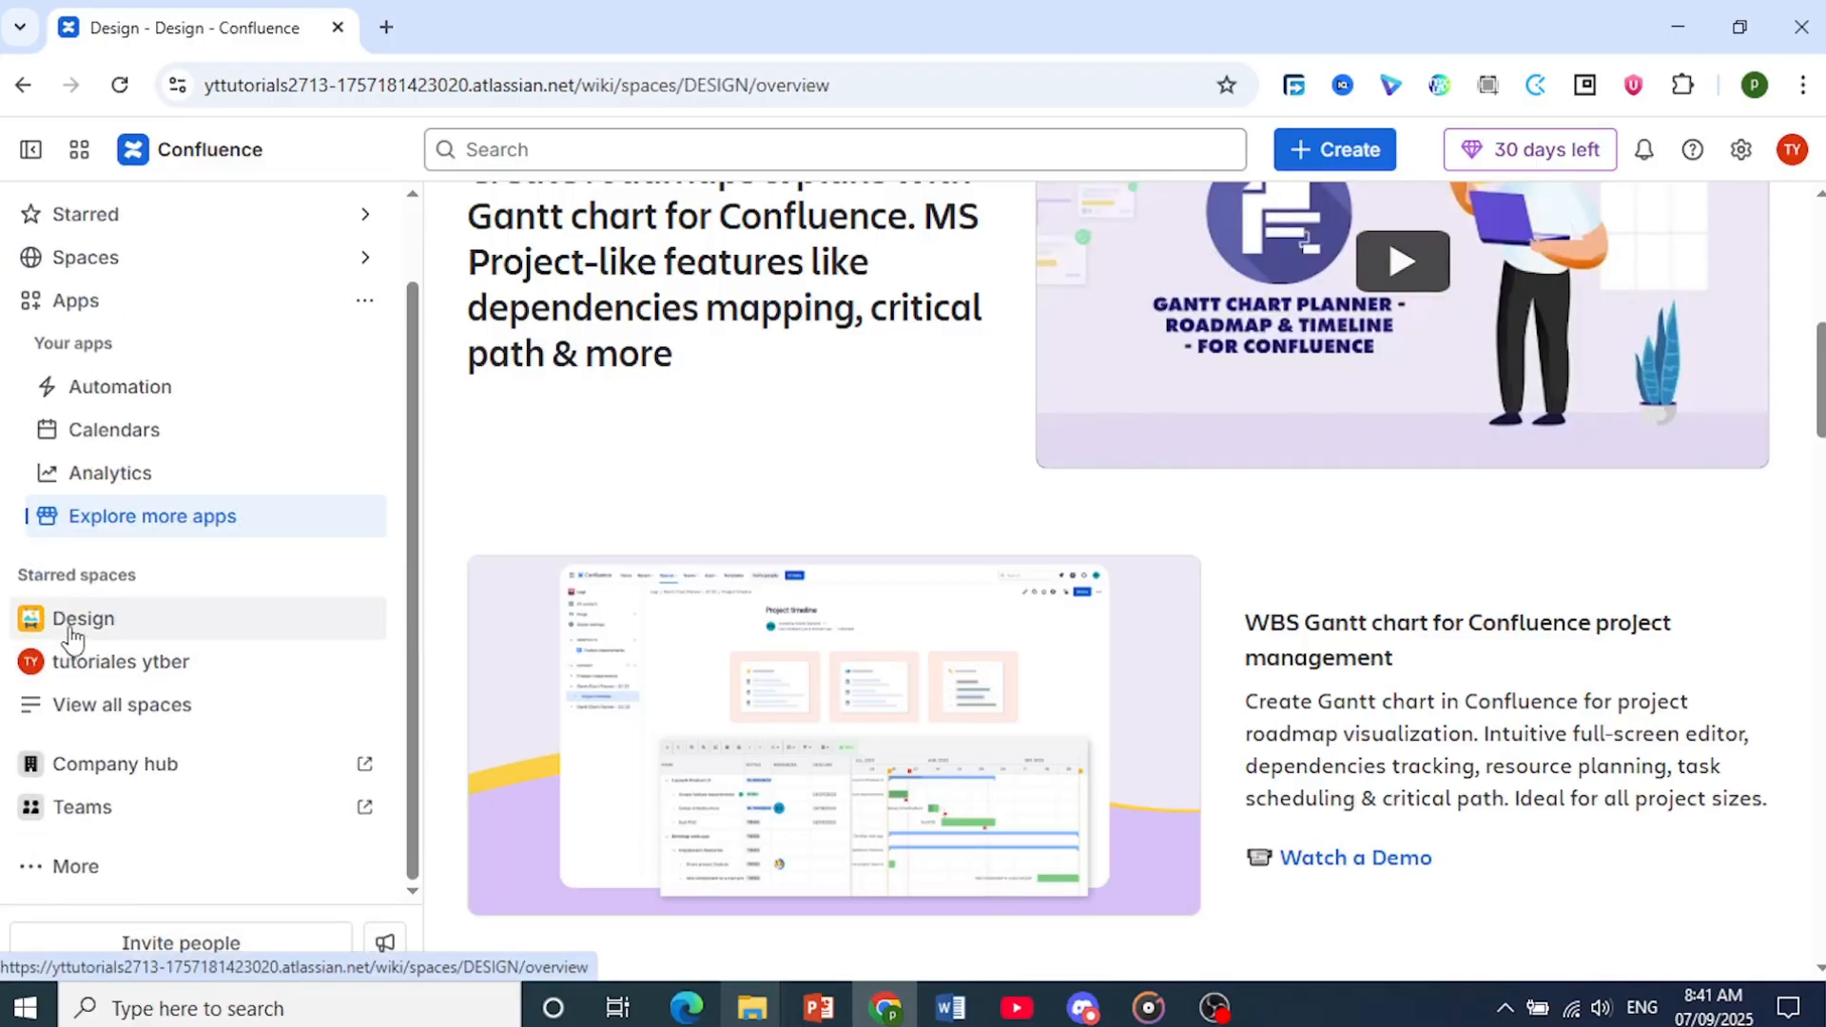
scroll(244, 701, "down", 3)
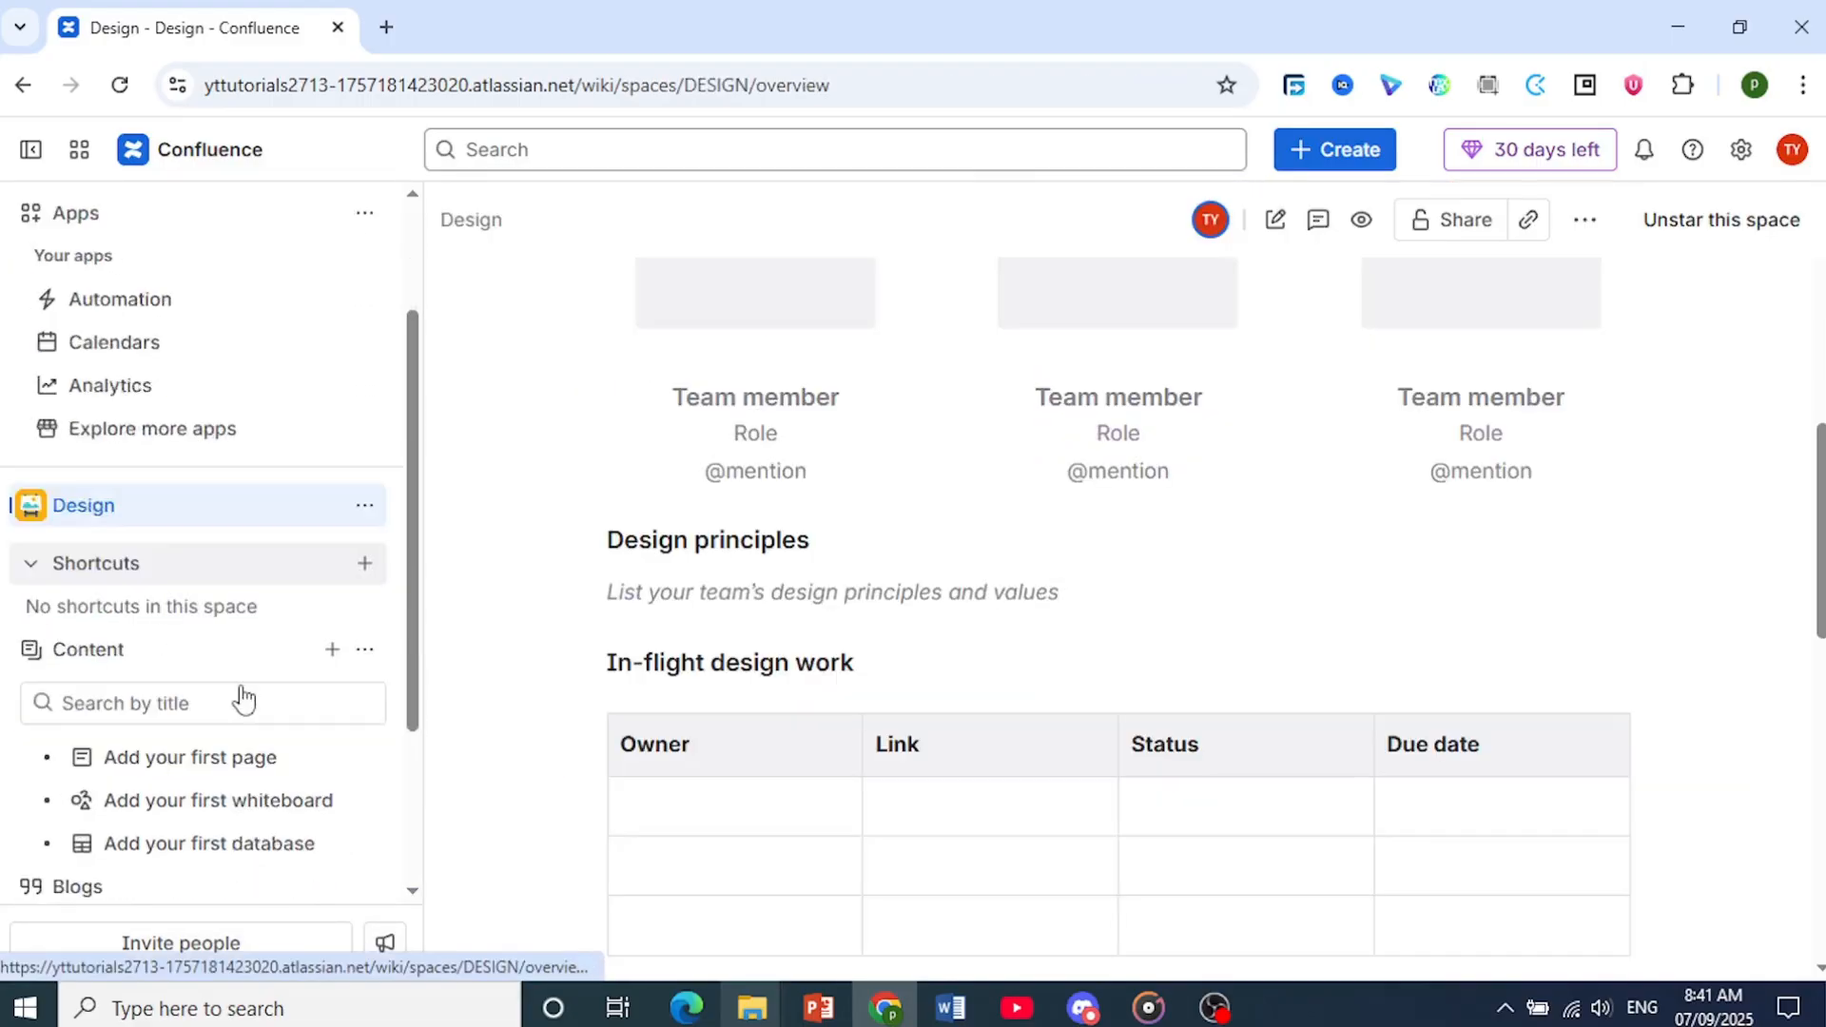
Insert a Gantt Chart Planner element into a new untitled page in the Test folder
left_click(246, 589)
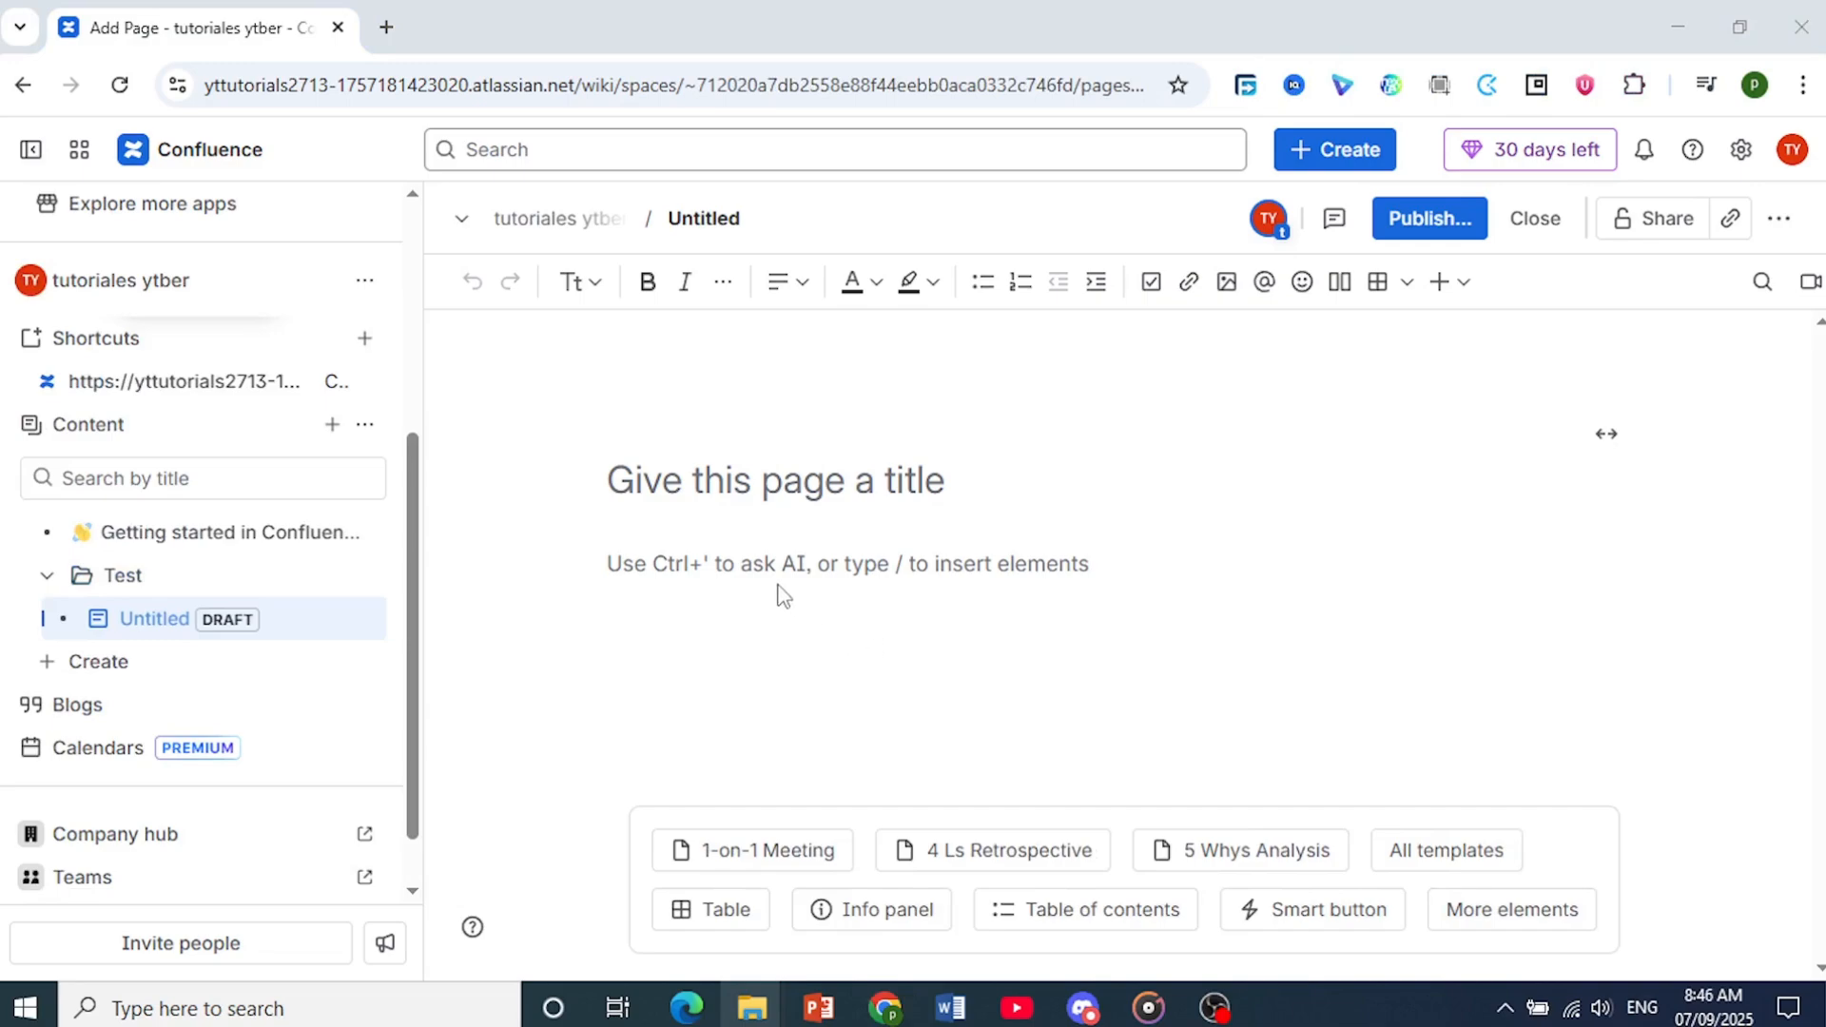
type("/")
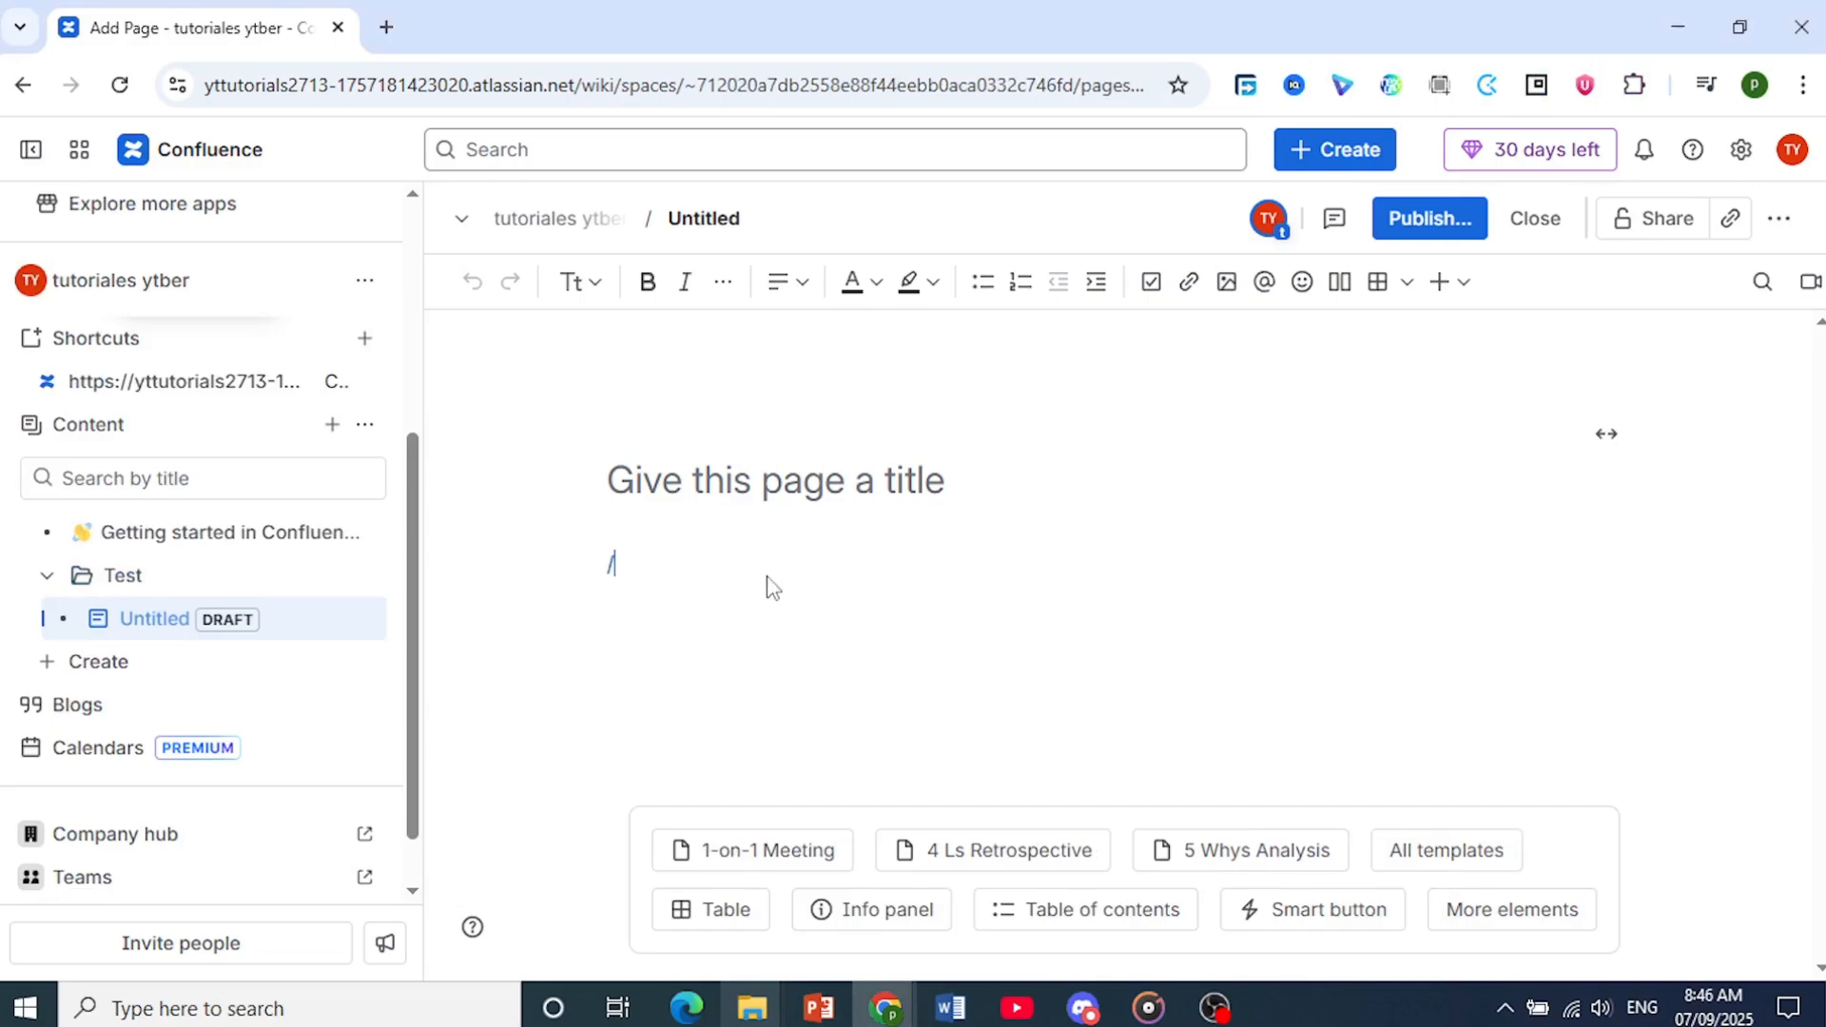
type("gantt")
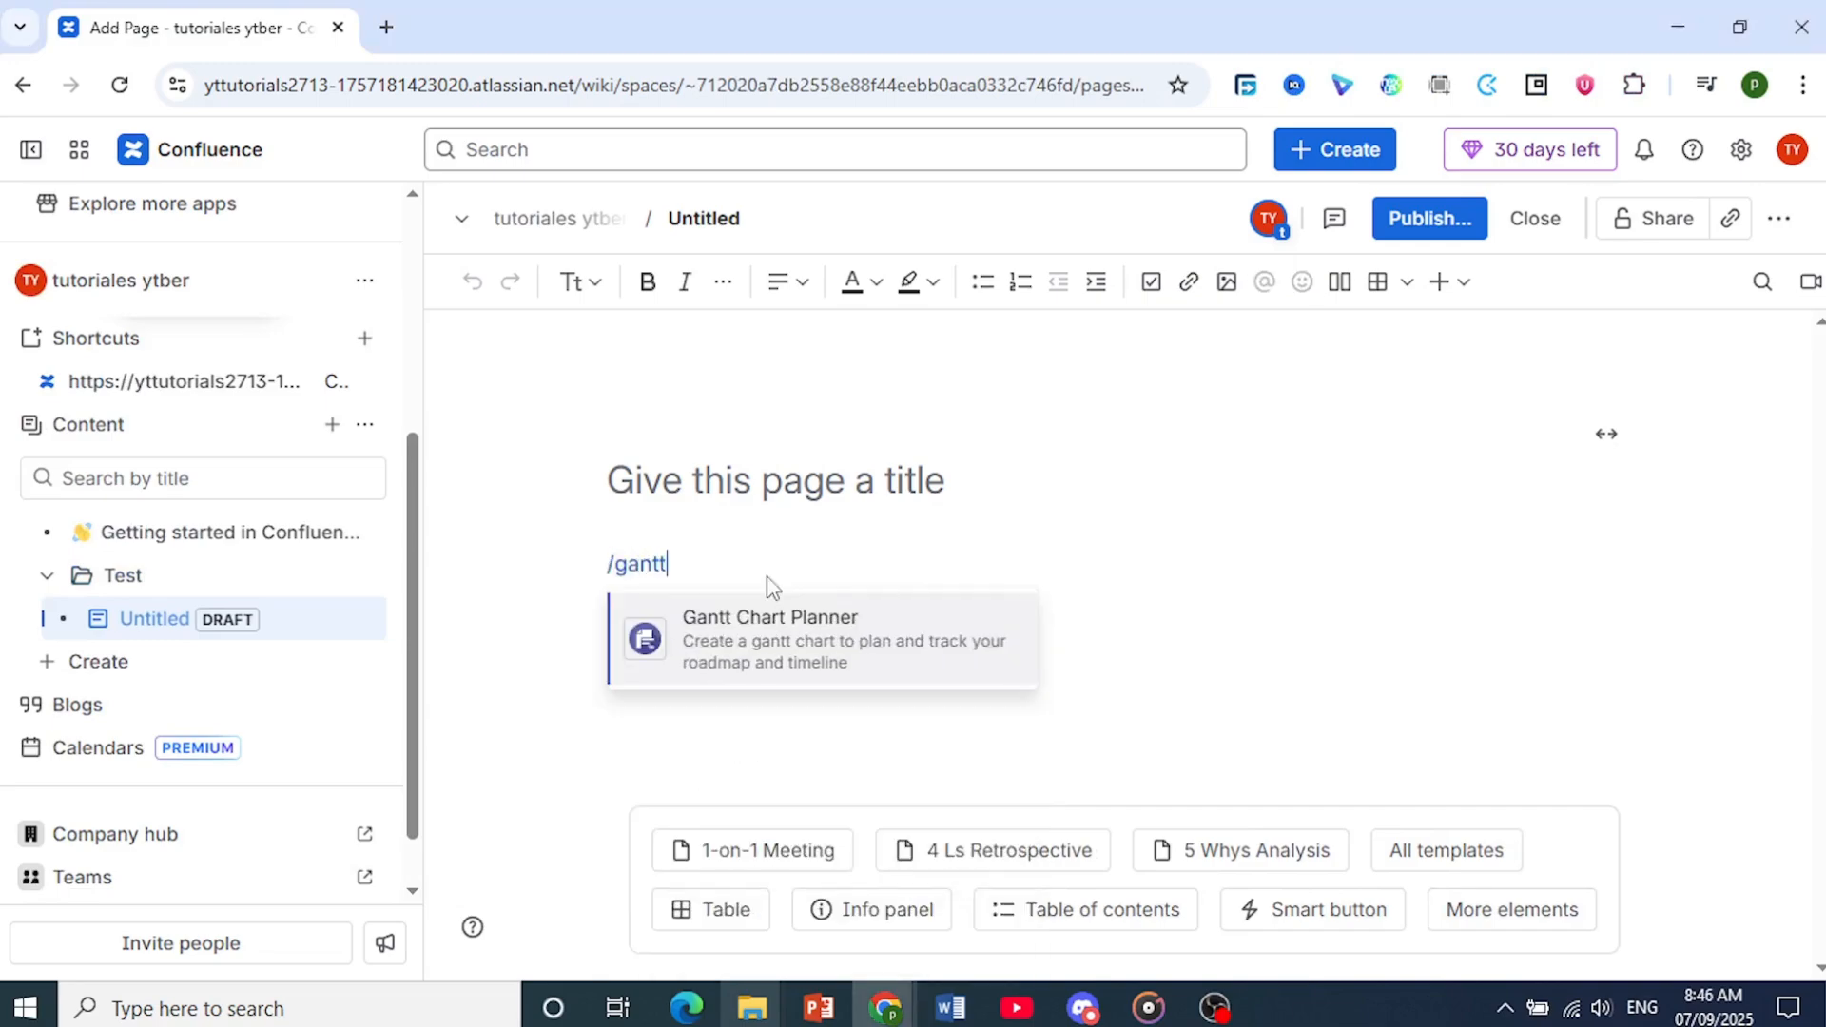
left_click(745, 652)
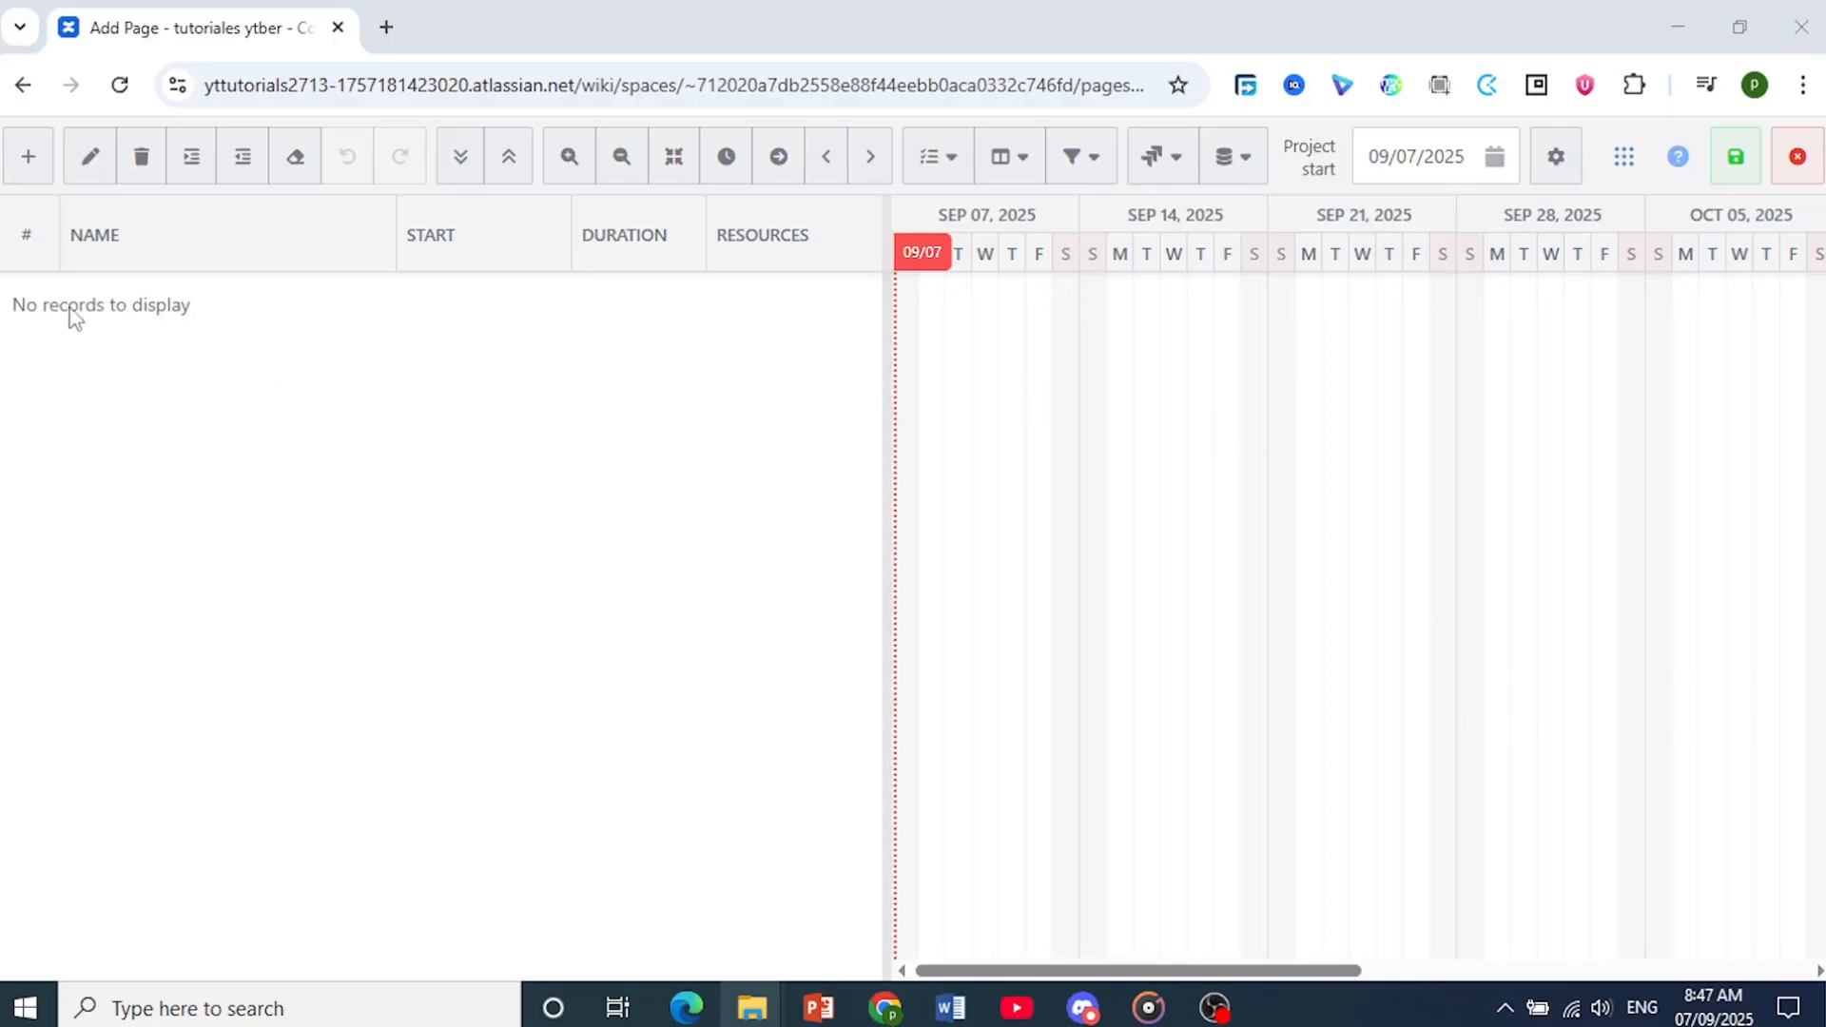
Add two tasks to the Gantt chart, named Thumbnails and Research
left_click(22, 170)
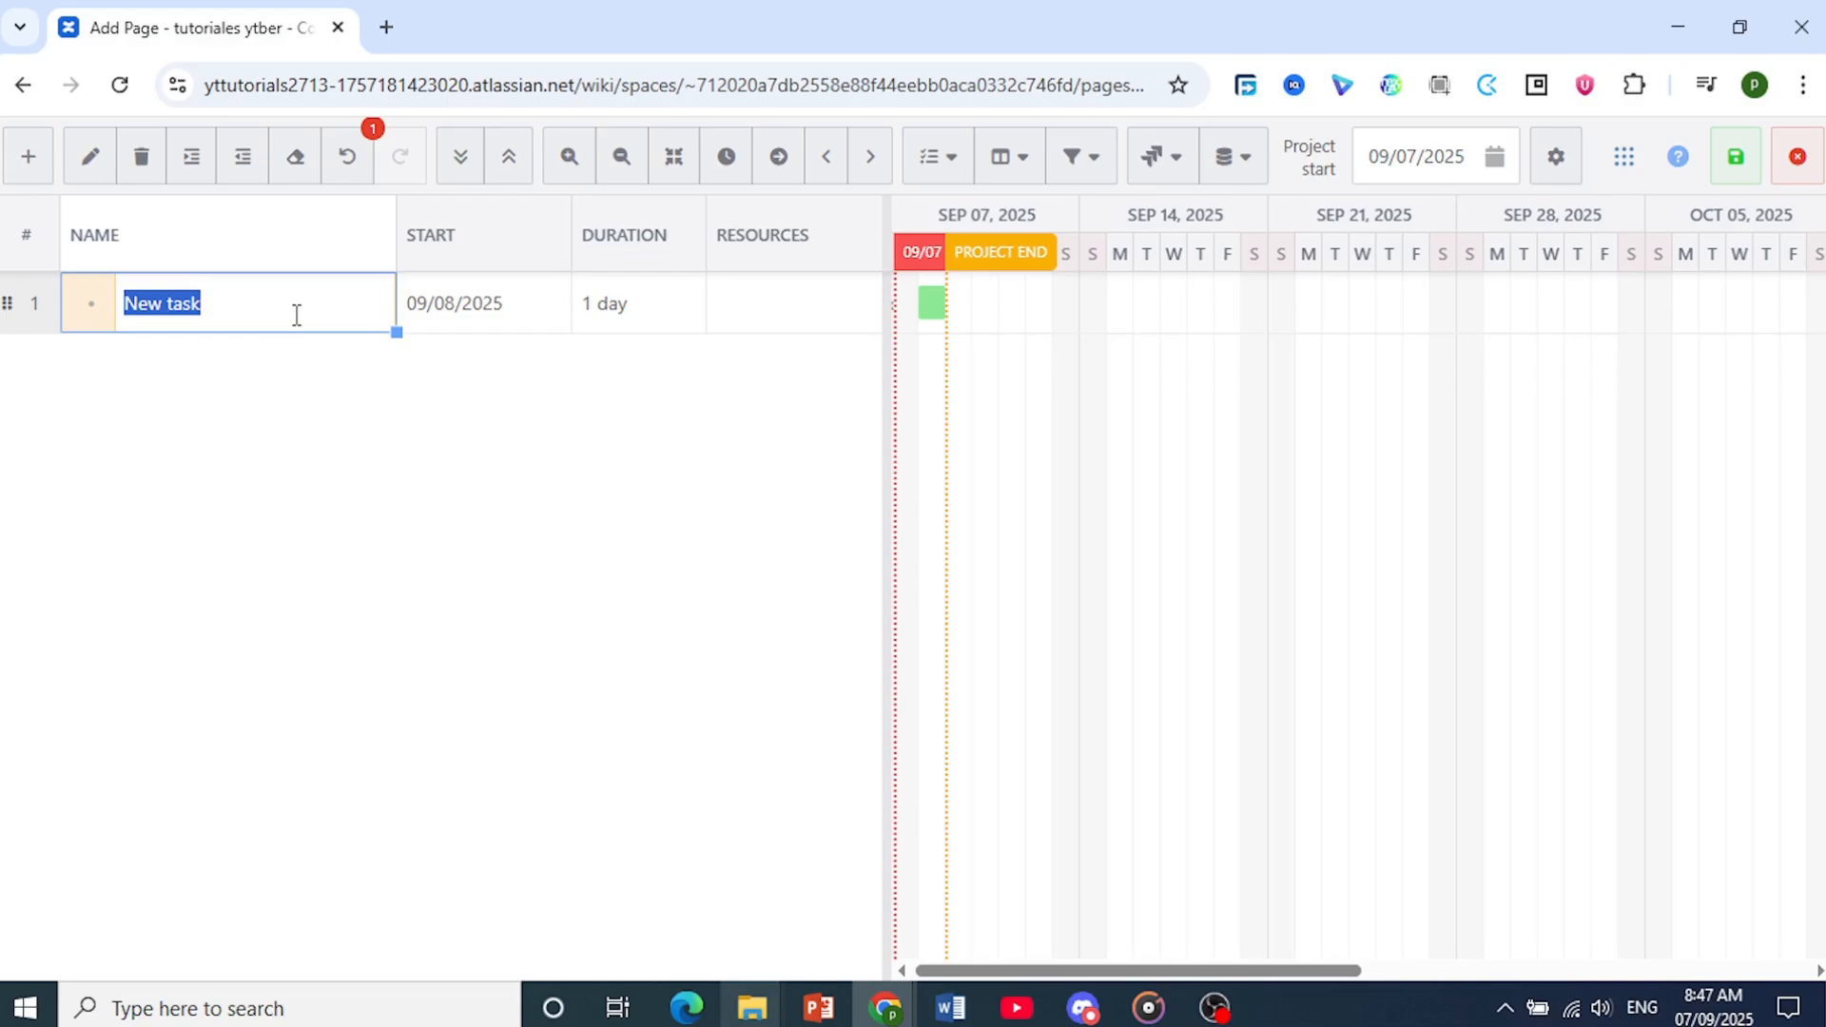
type("Thumbnails")
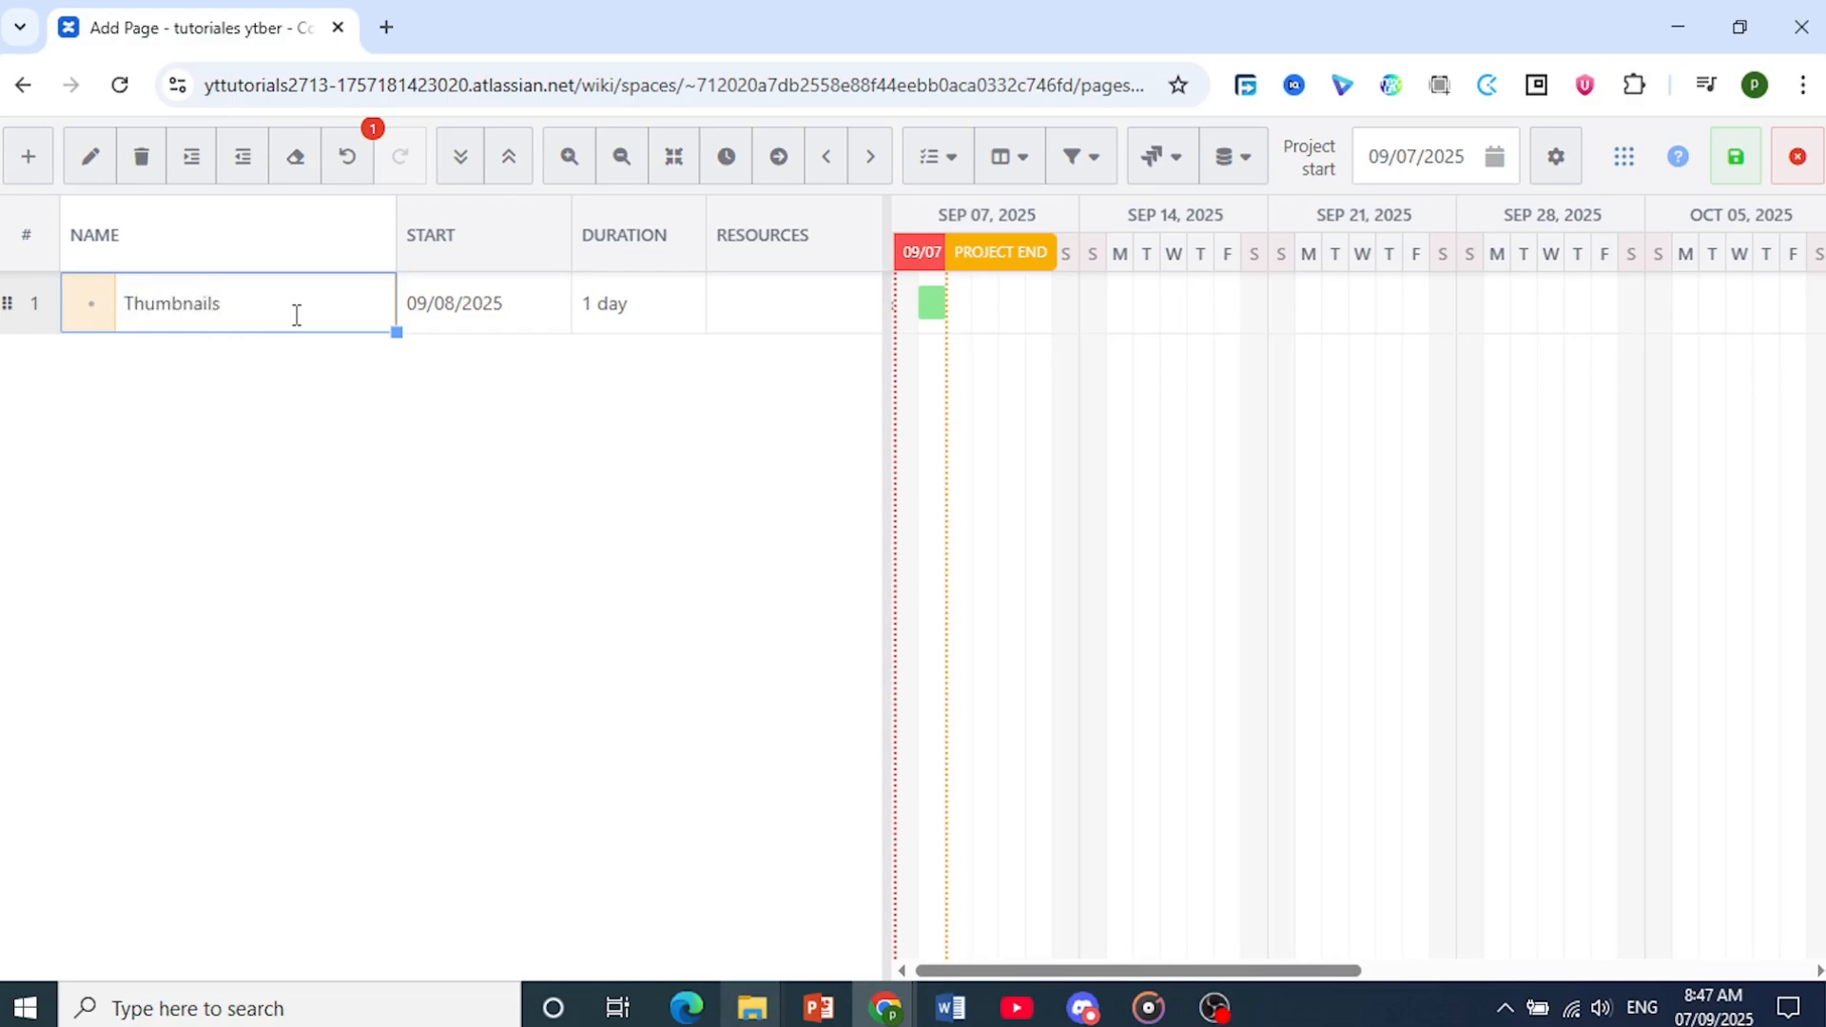
left_click(127, 367)
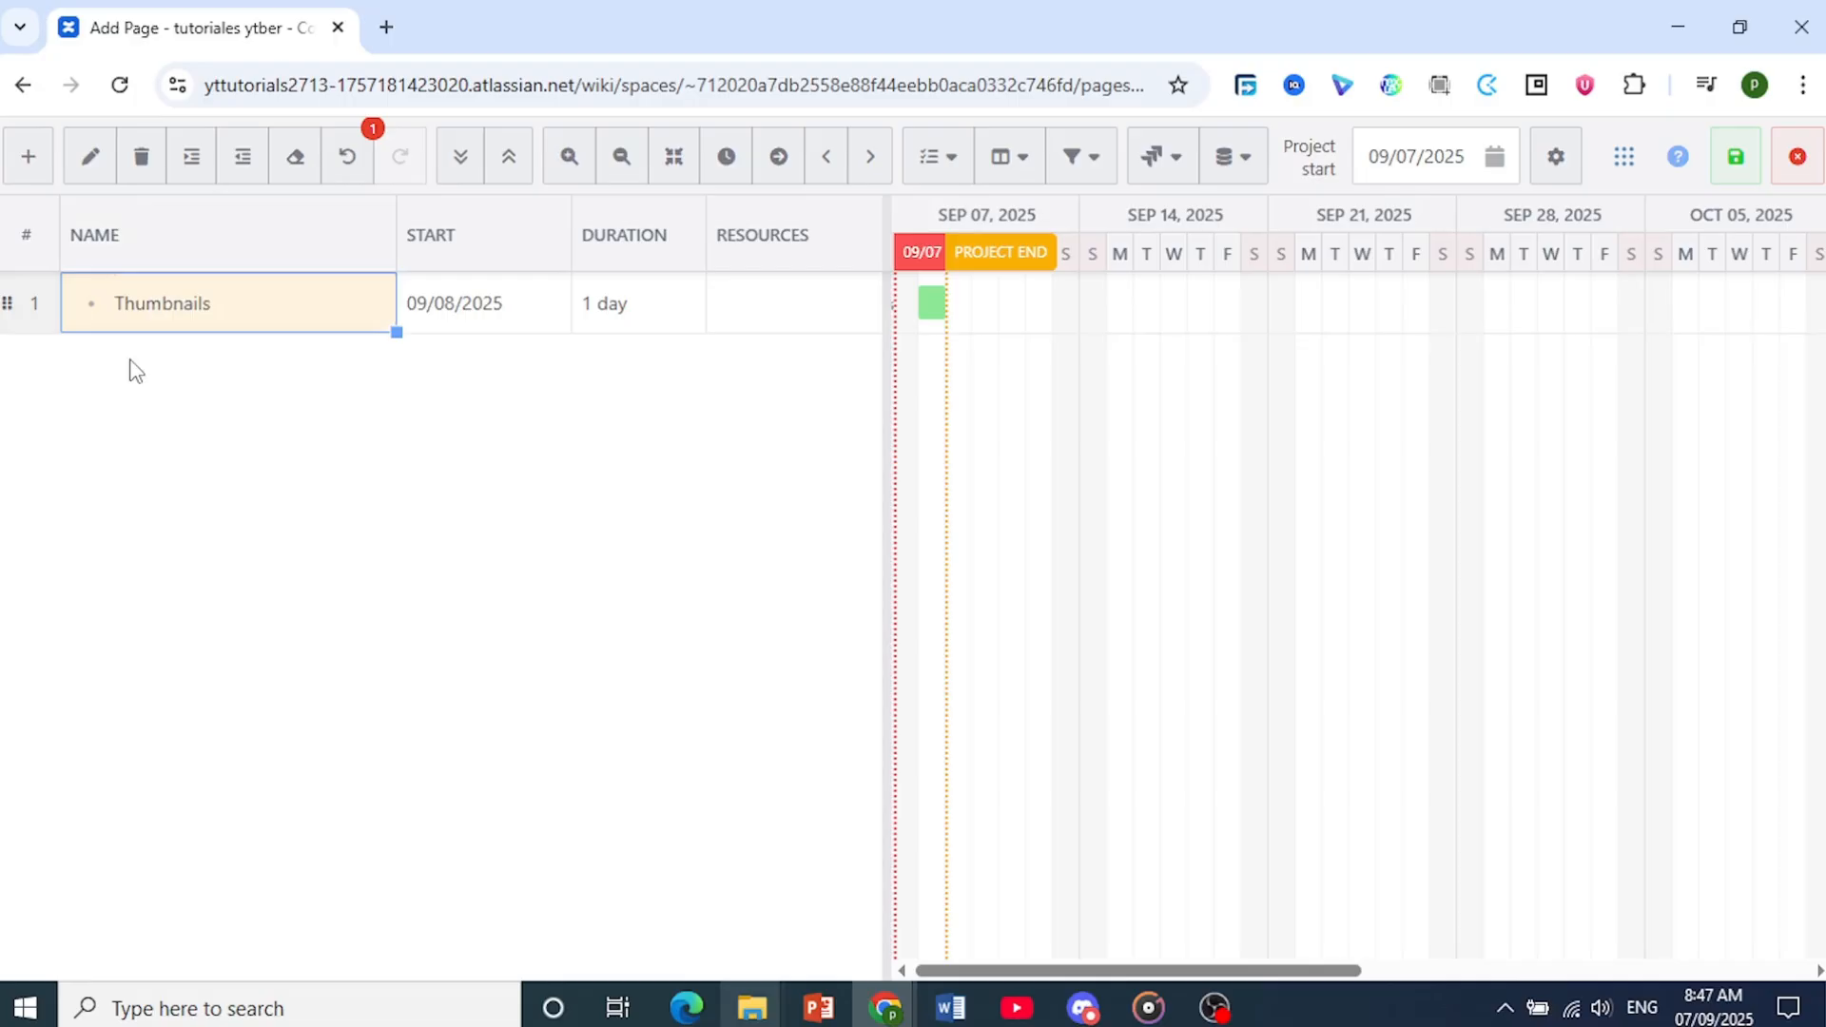
left_click(30, 171)
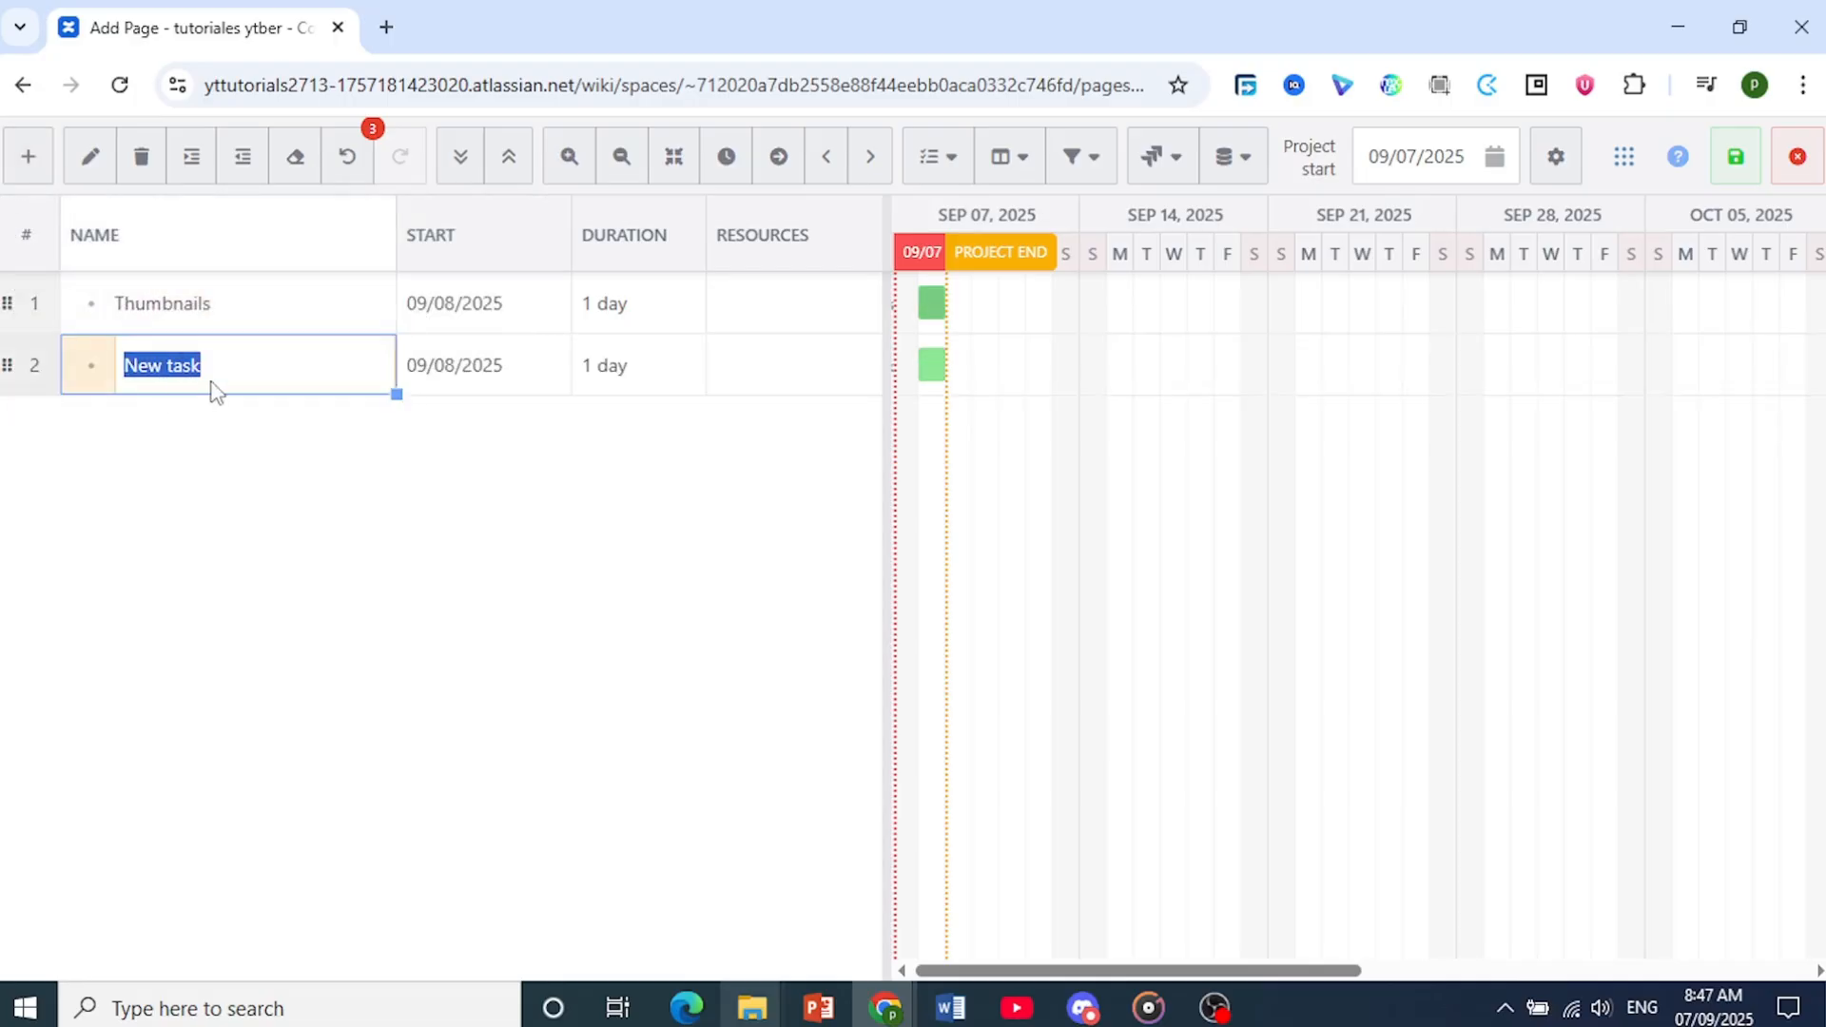
type("Research")
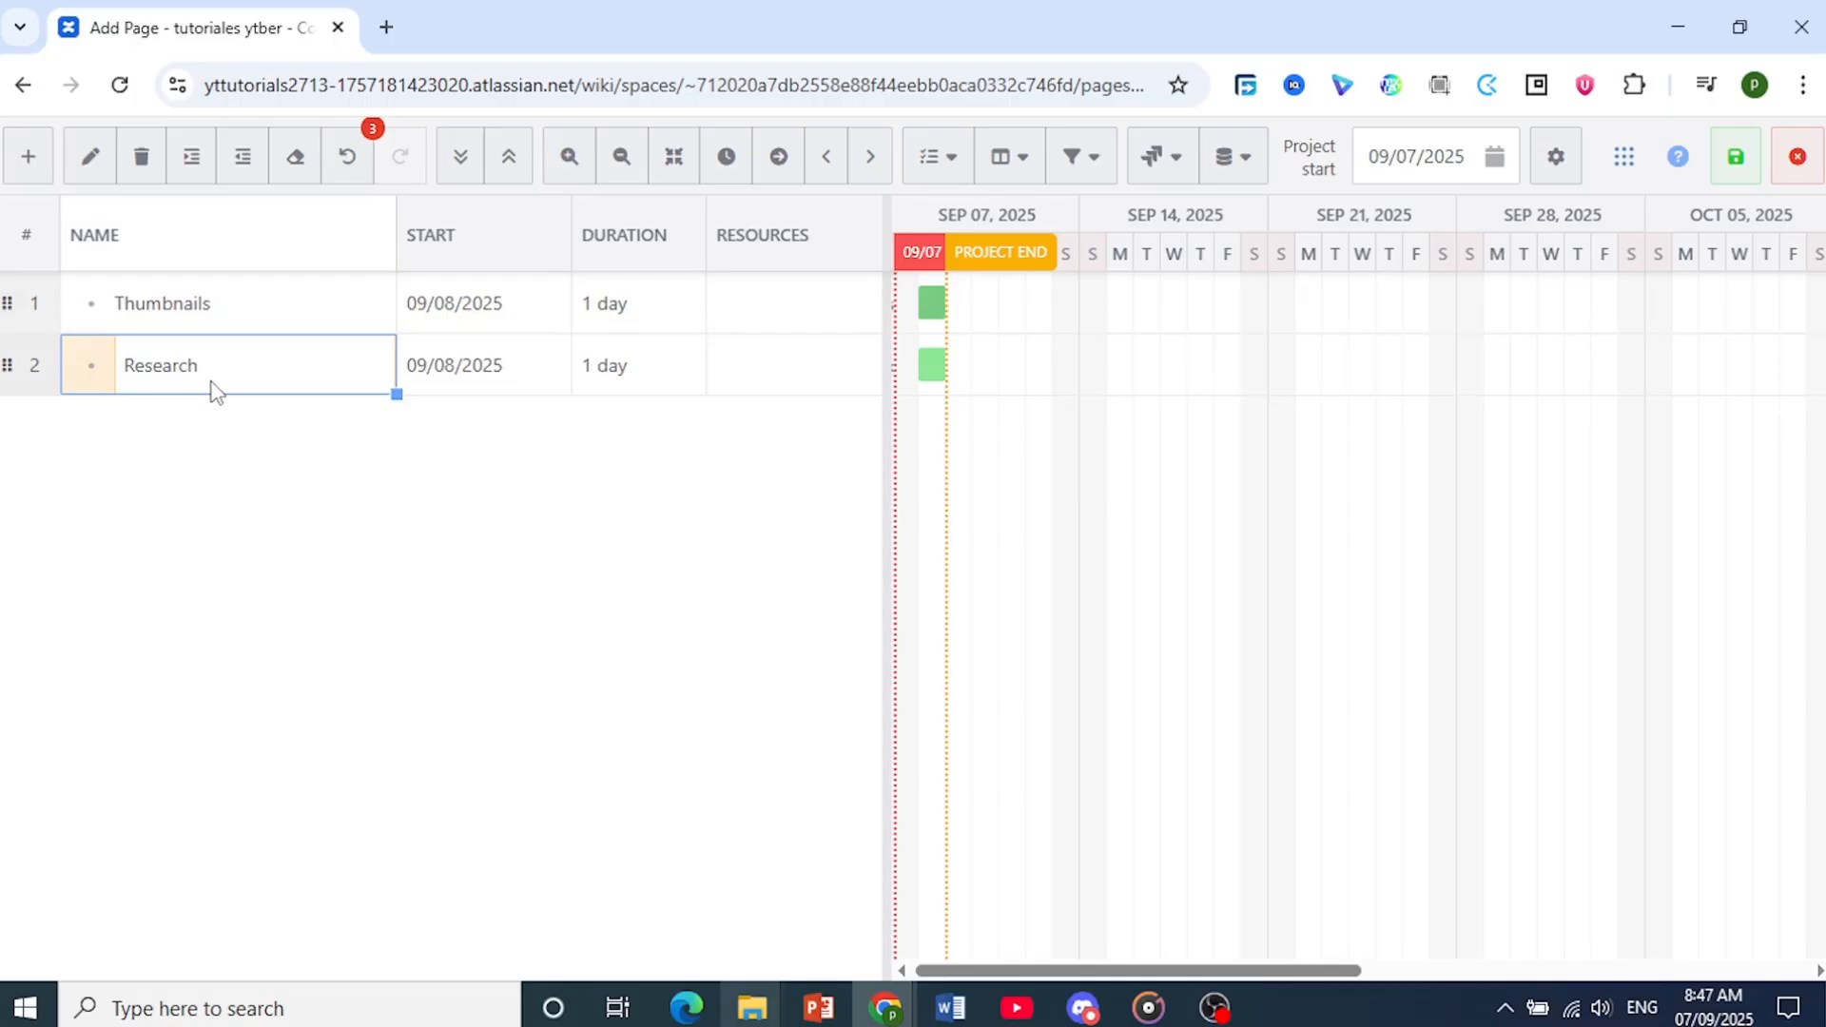
left_click(186, 478)
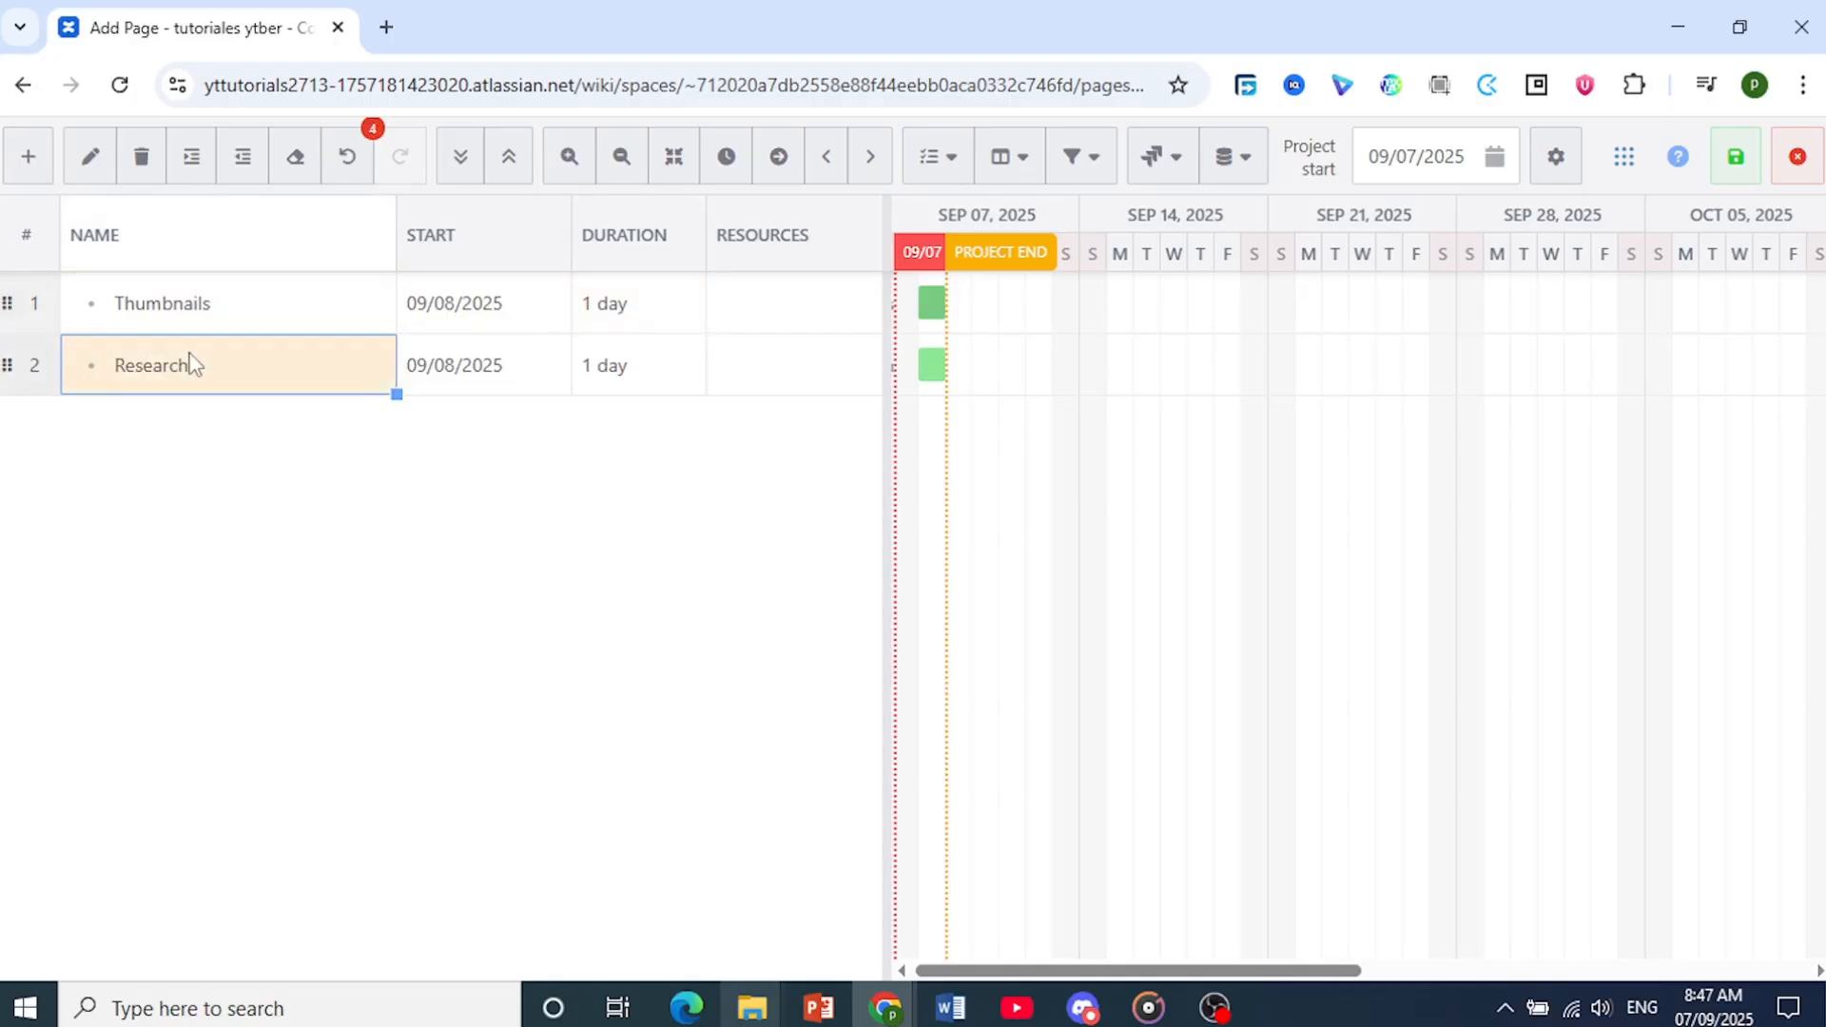
Indent the selected Thumbnails and Research tasks so Research becomes a sub-task, then collapse and expand the Thumbnails parent
left_click(165, 303)
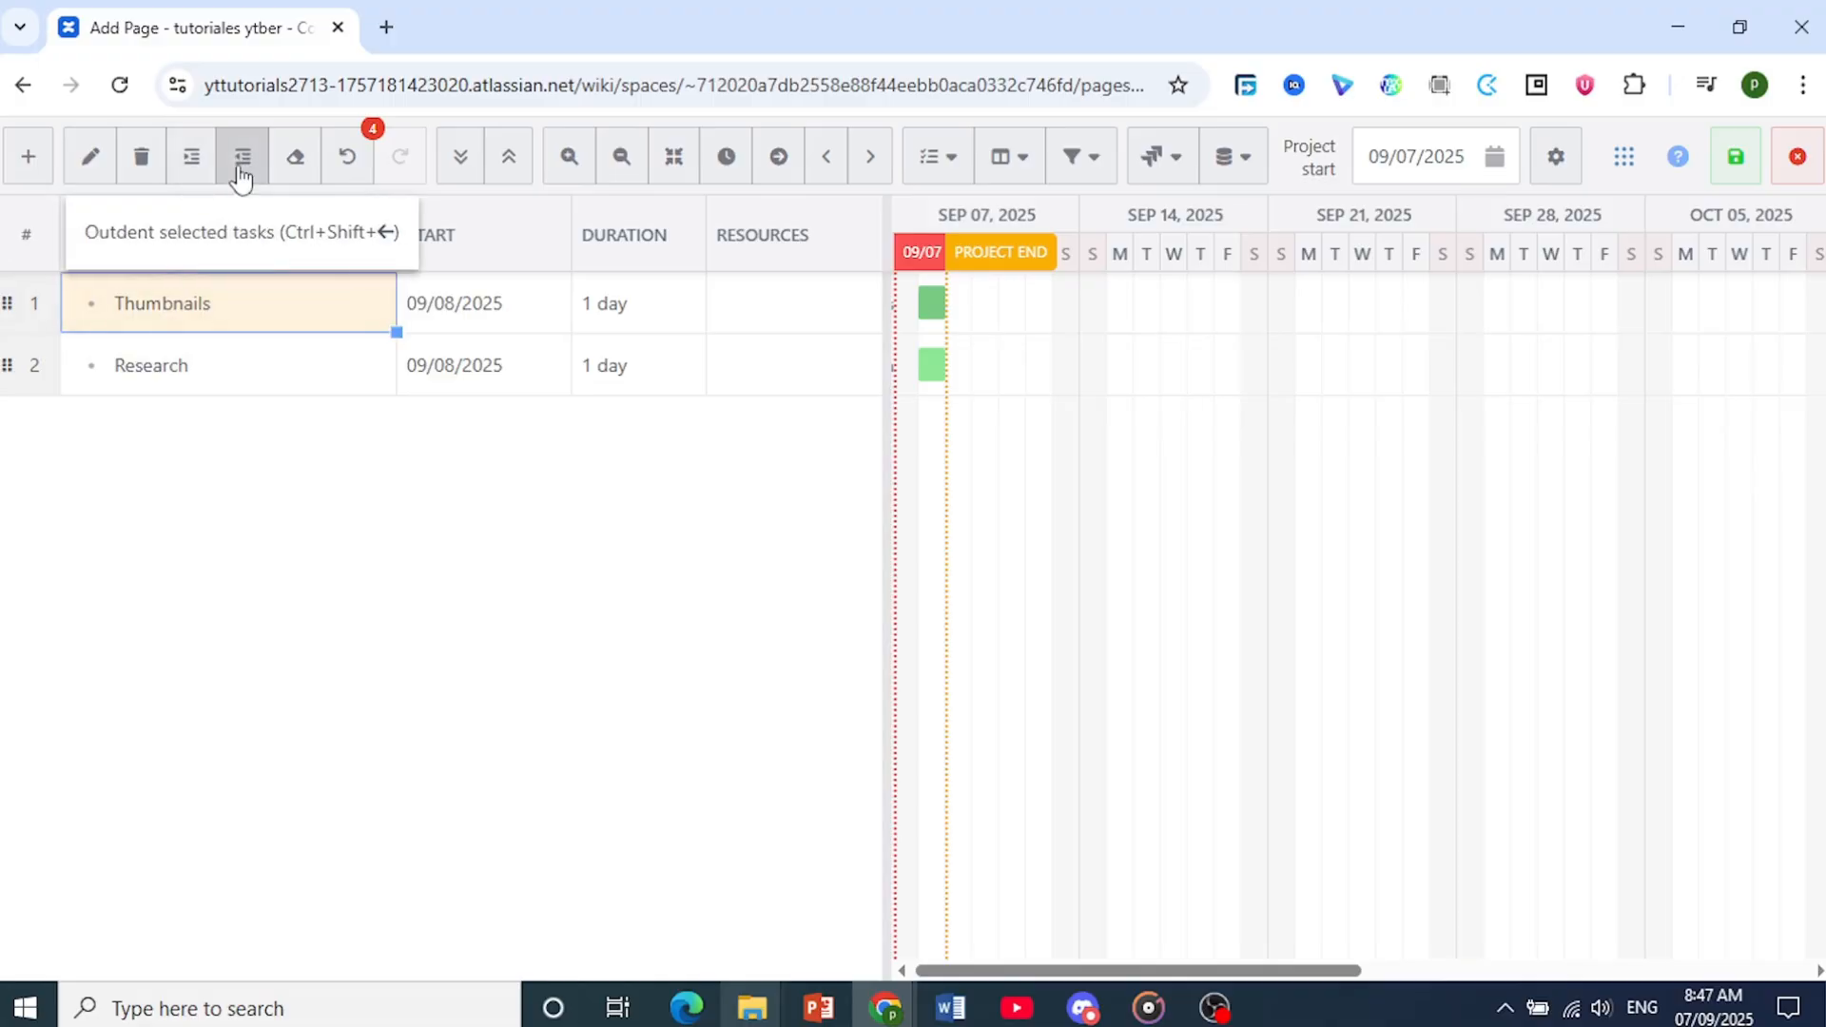
left_click(188, 174)
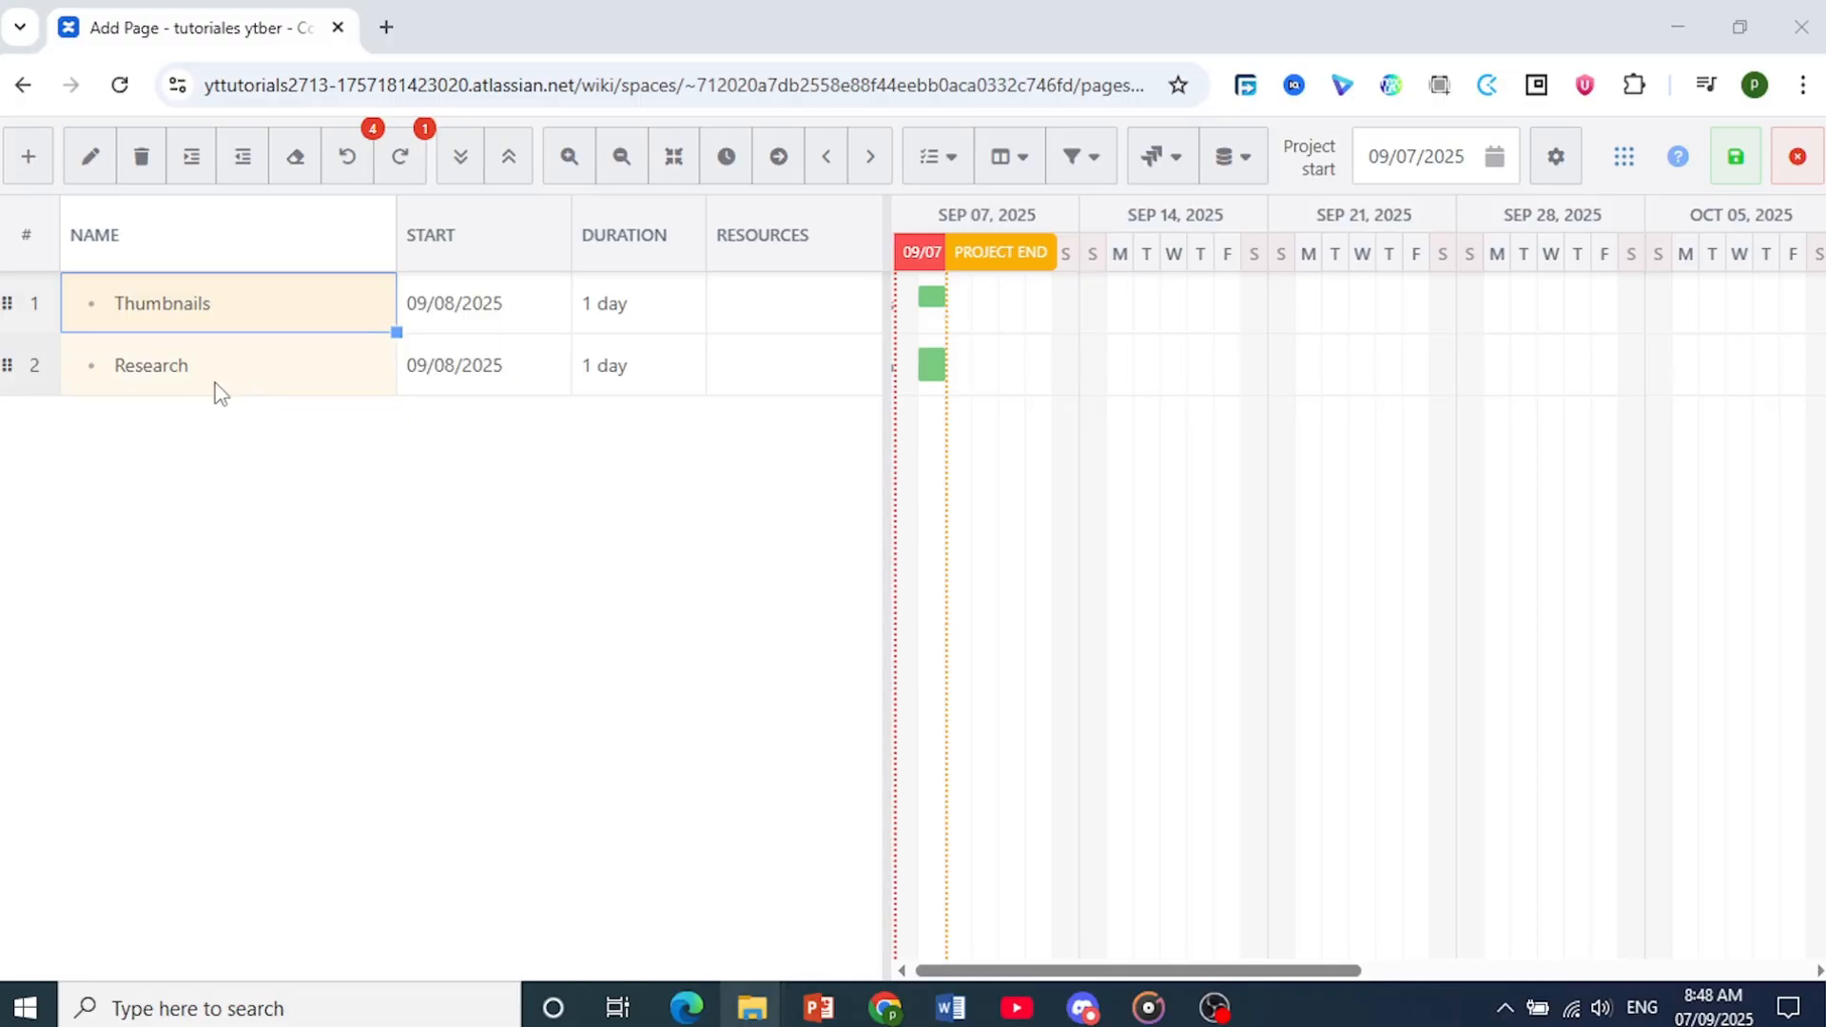
left_click(224, 381)
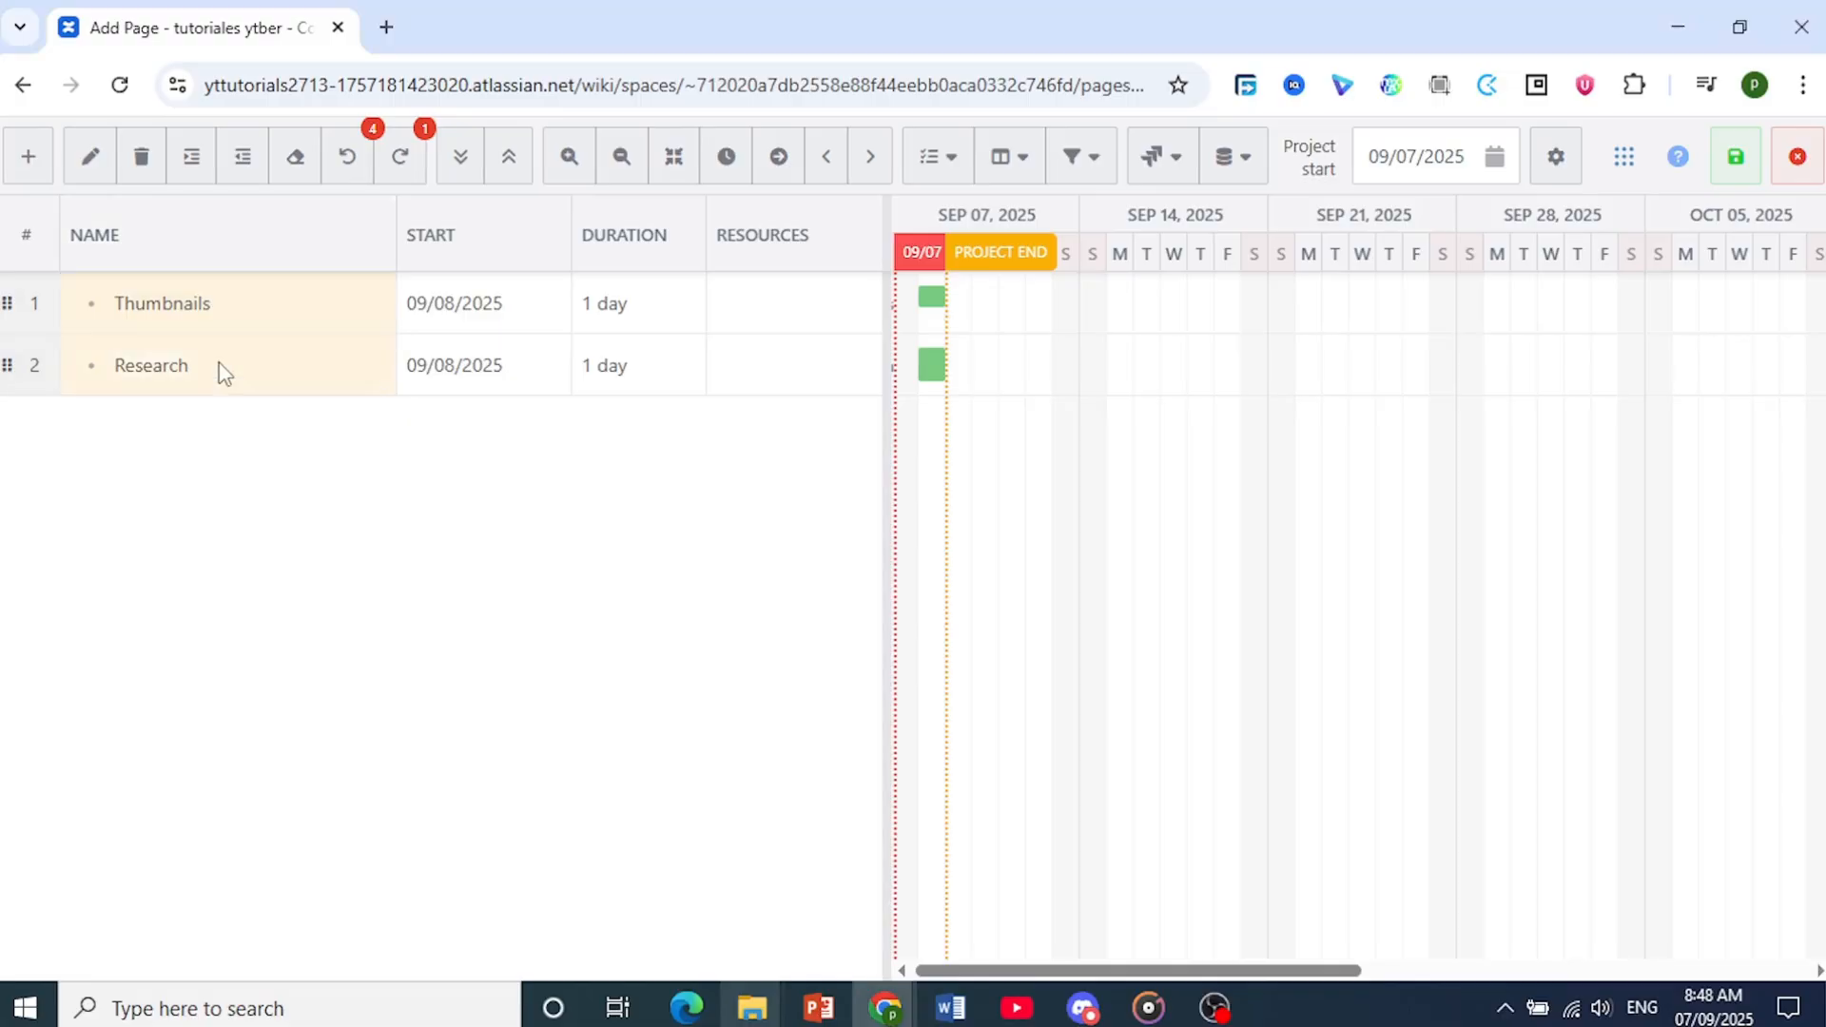
left_click(192, 163)
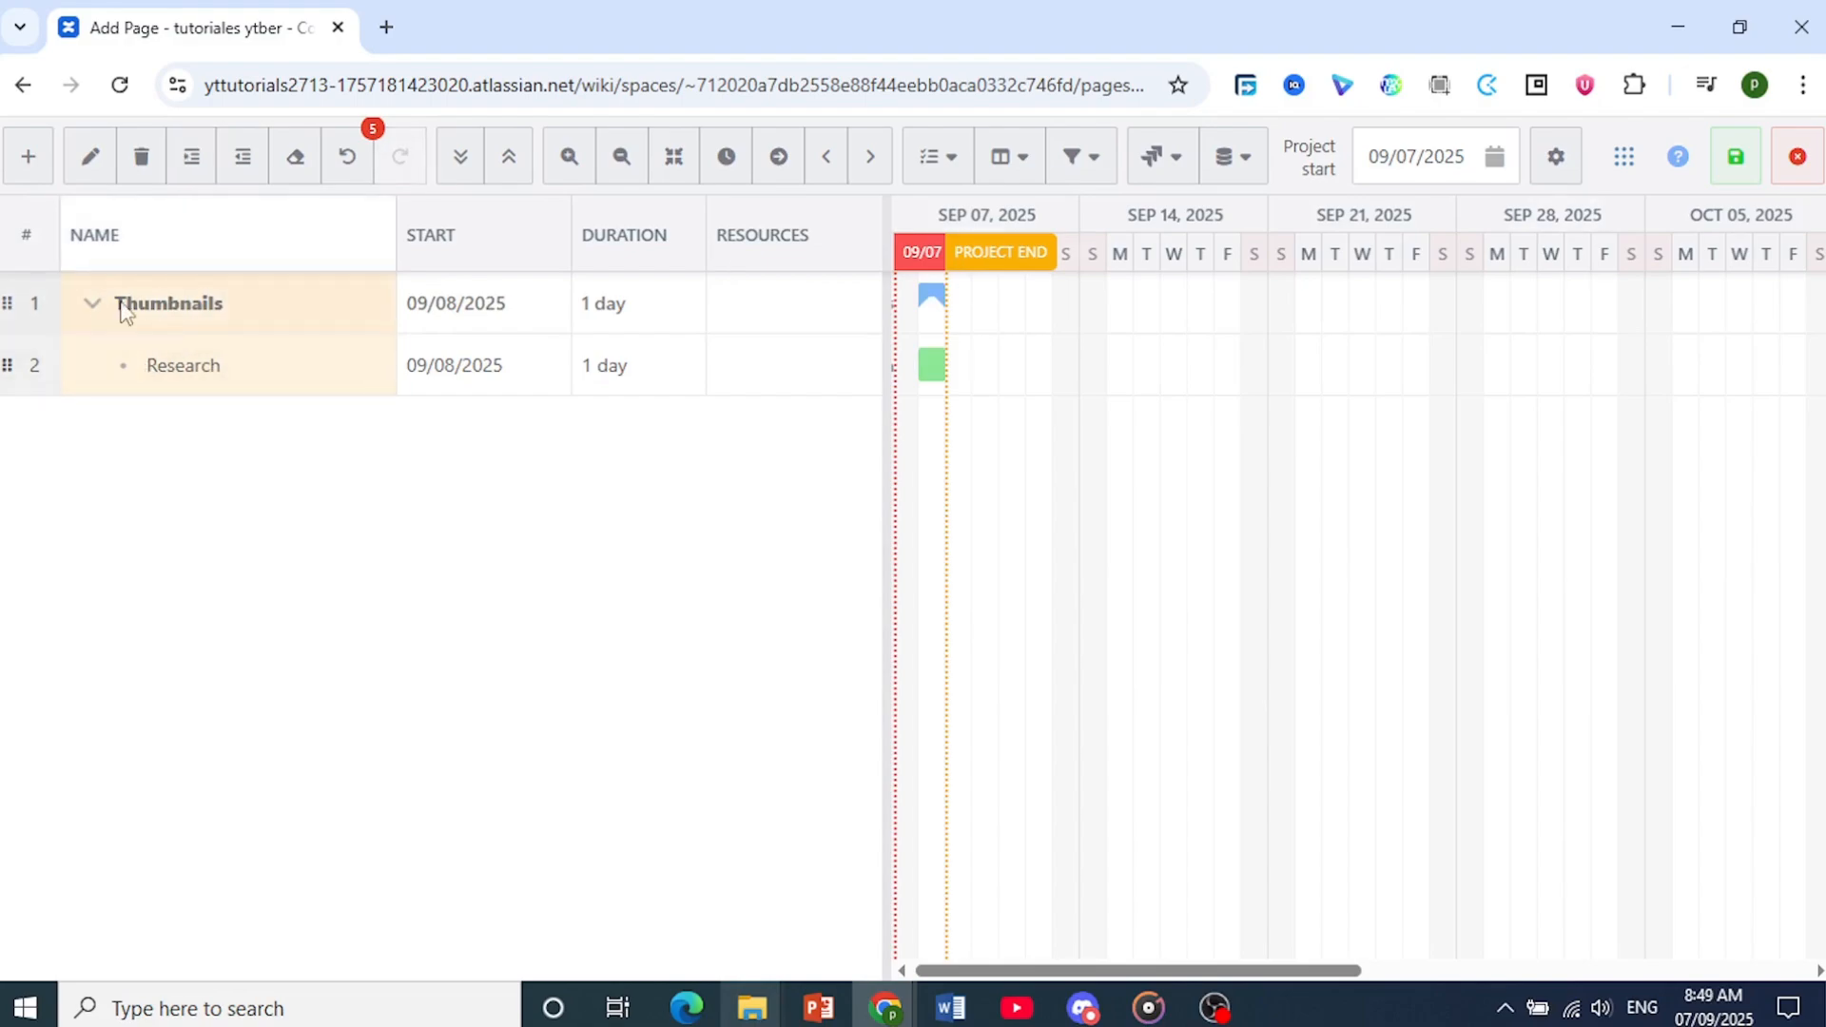
left_click(91, 304)
left_click(92, 303)
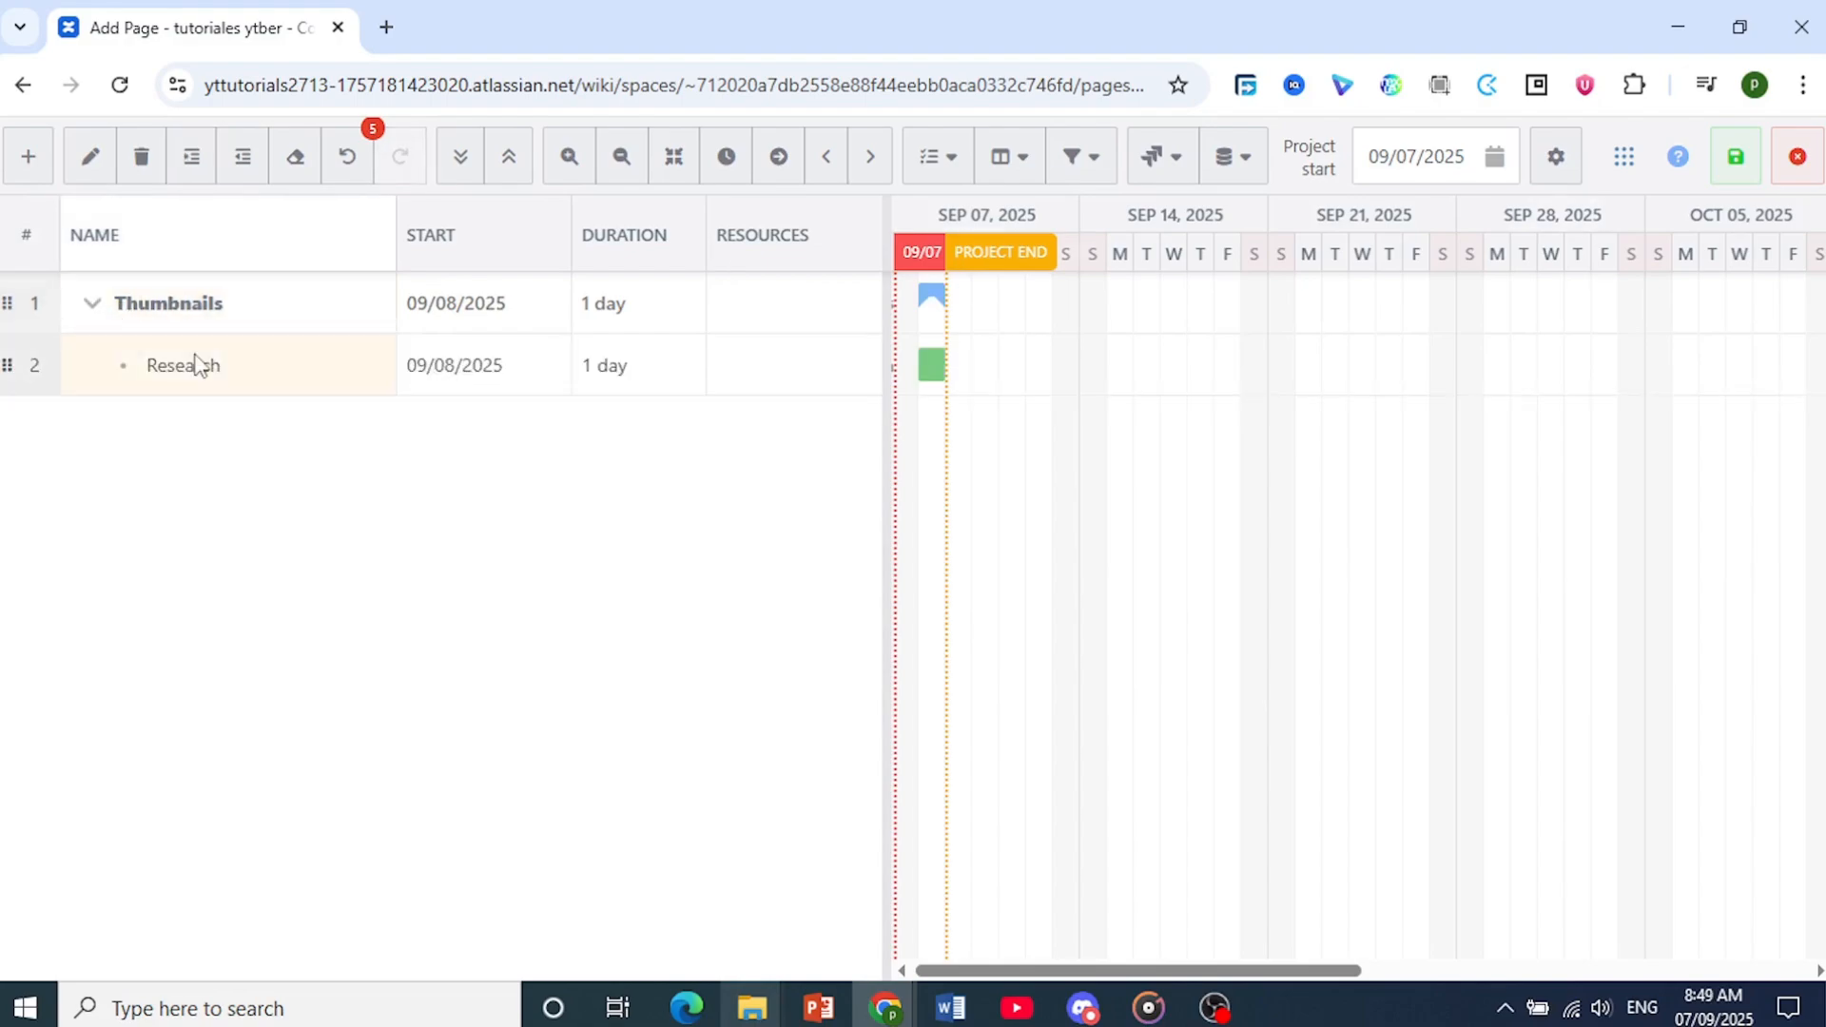
Open the Research sub-task for editing and choose fuchsia as its color
left_click(203, 381)
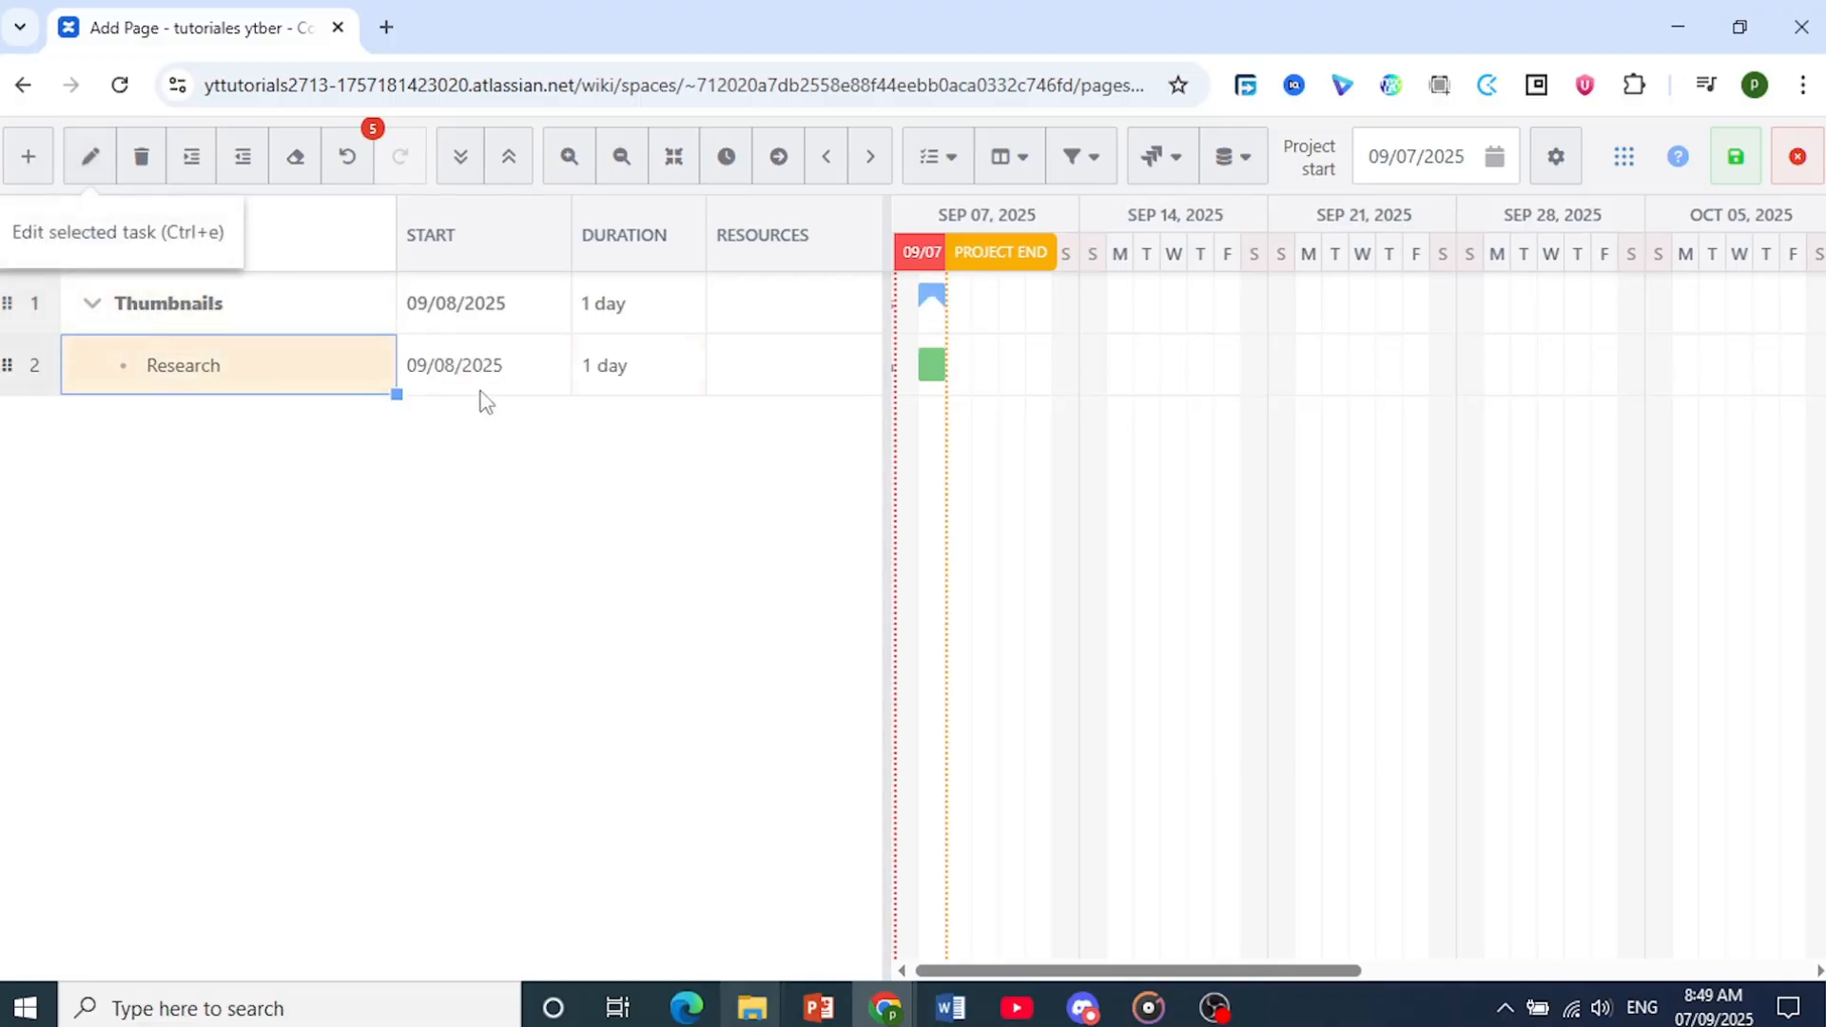
left_click(932, 371)
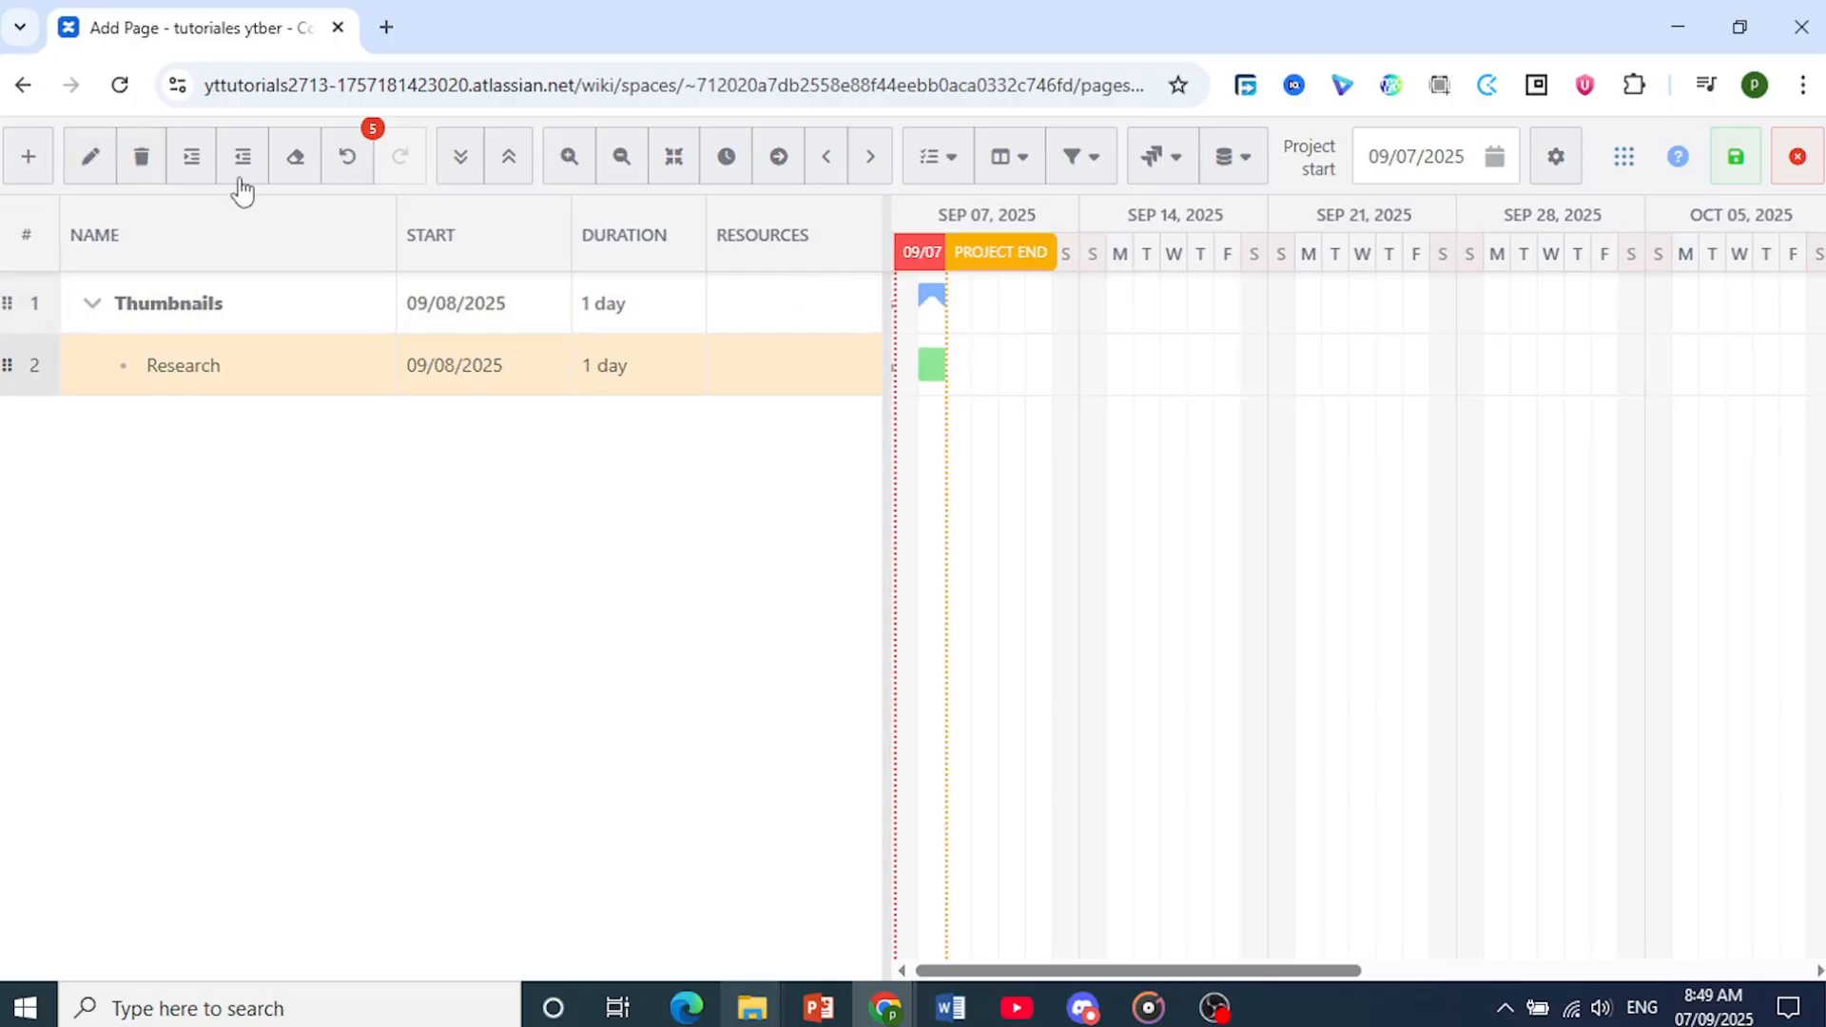
right_click(931, 373)
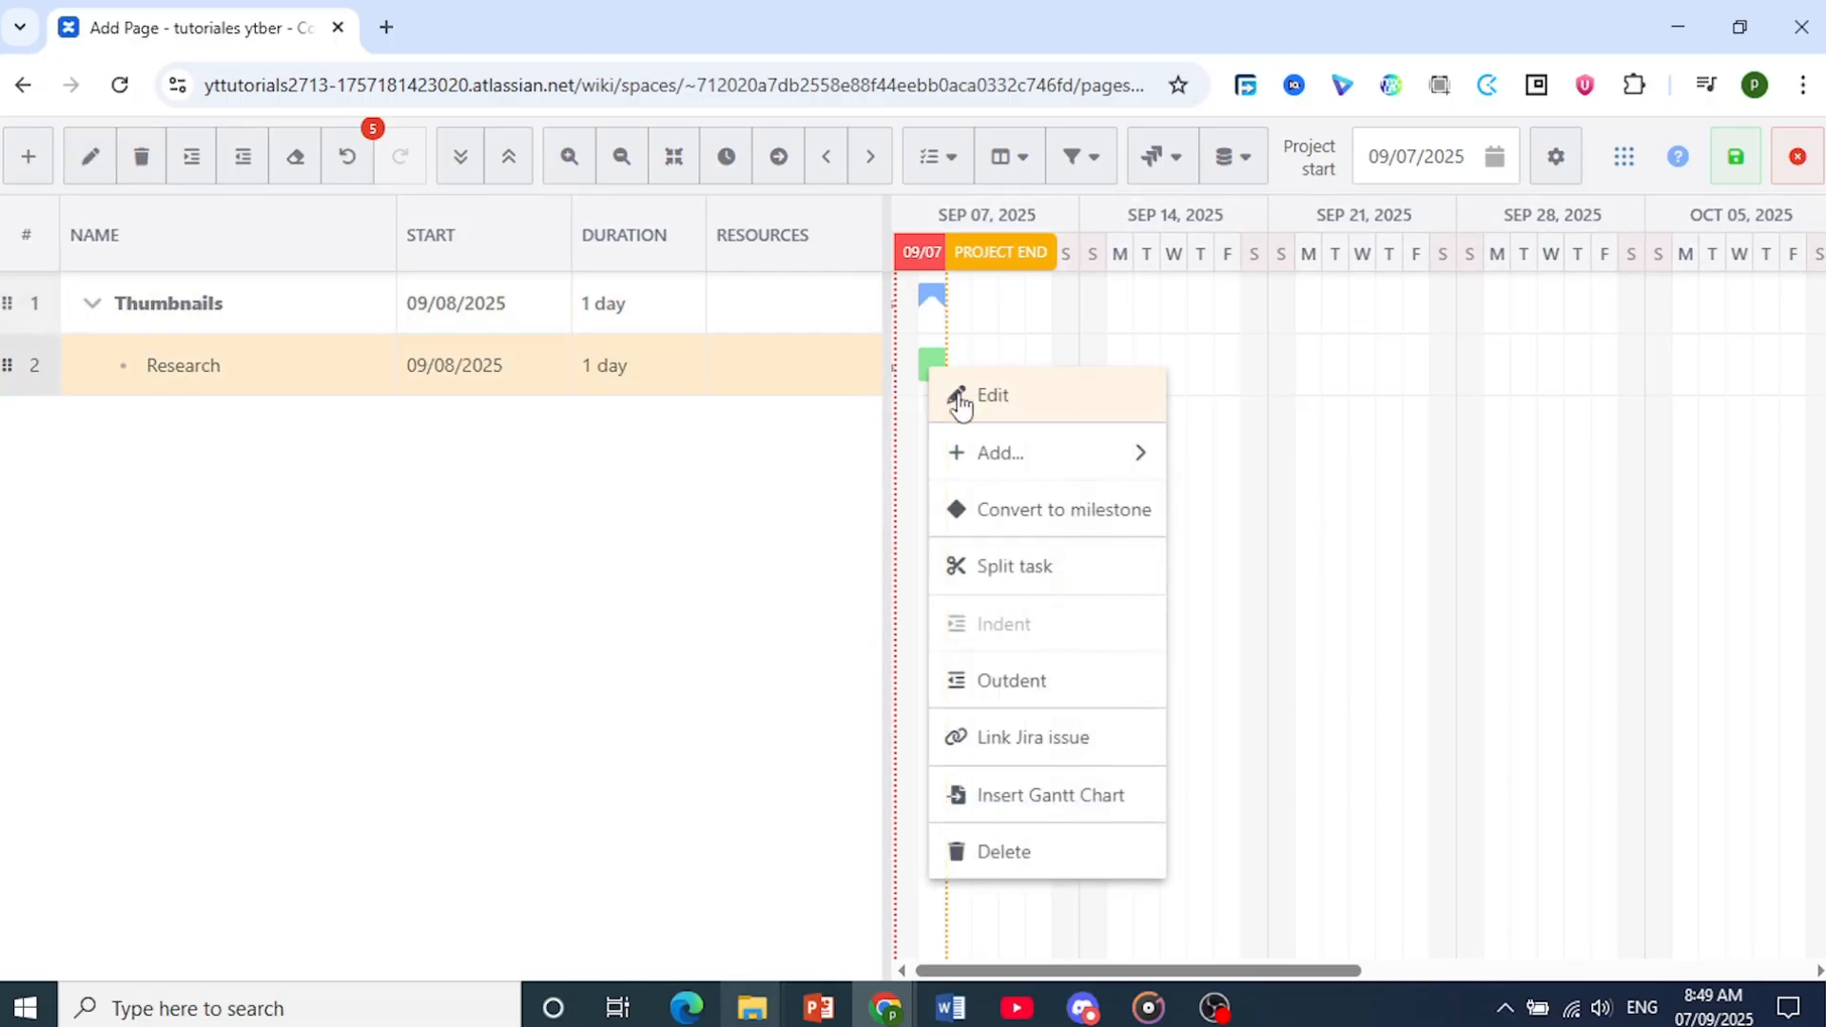
left_click(91, 158)
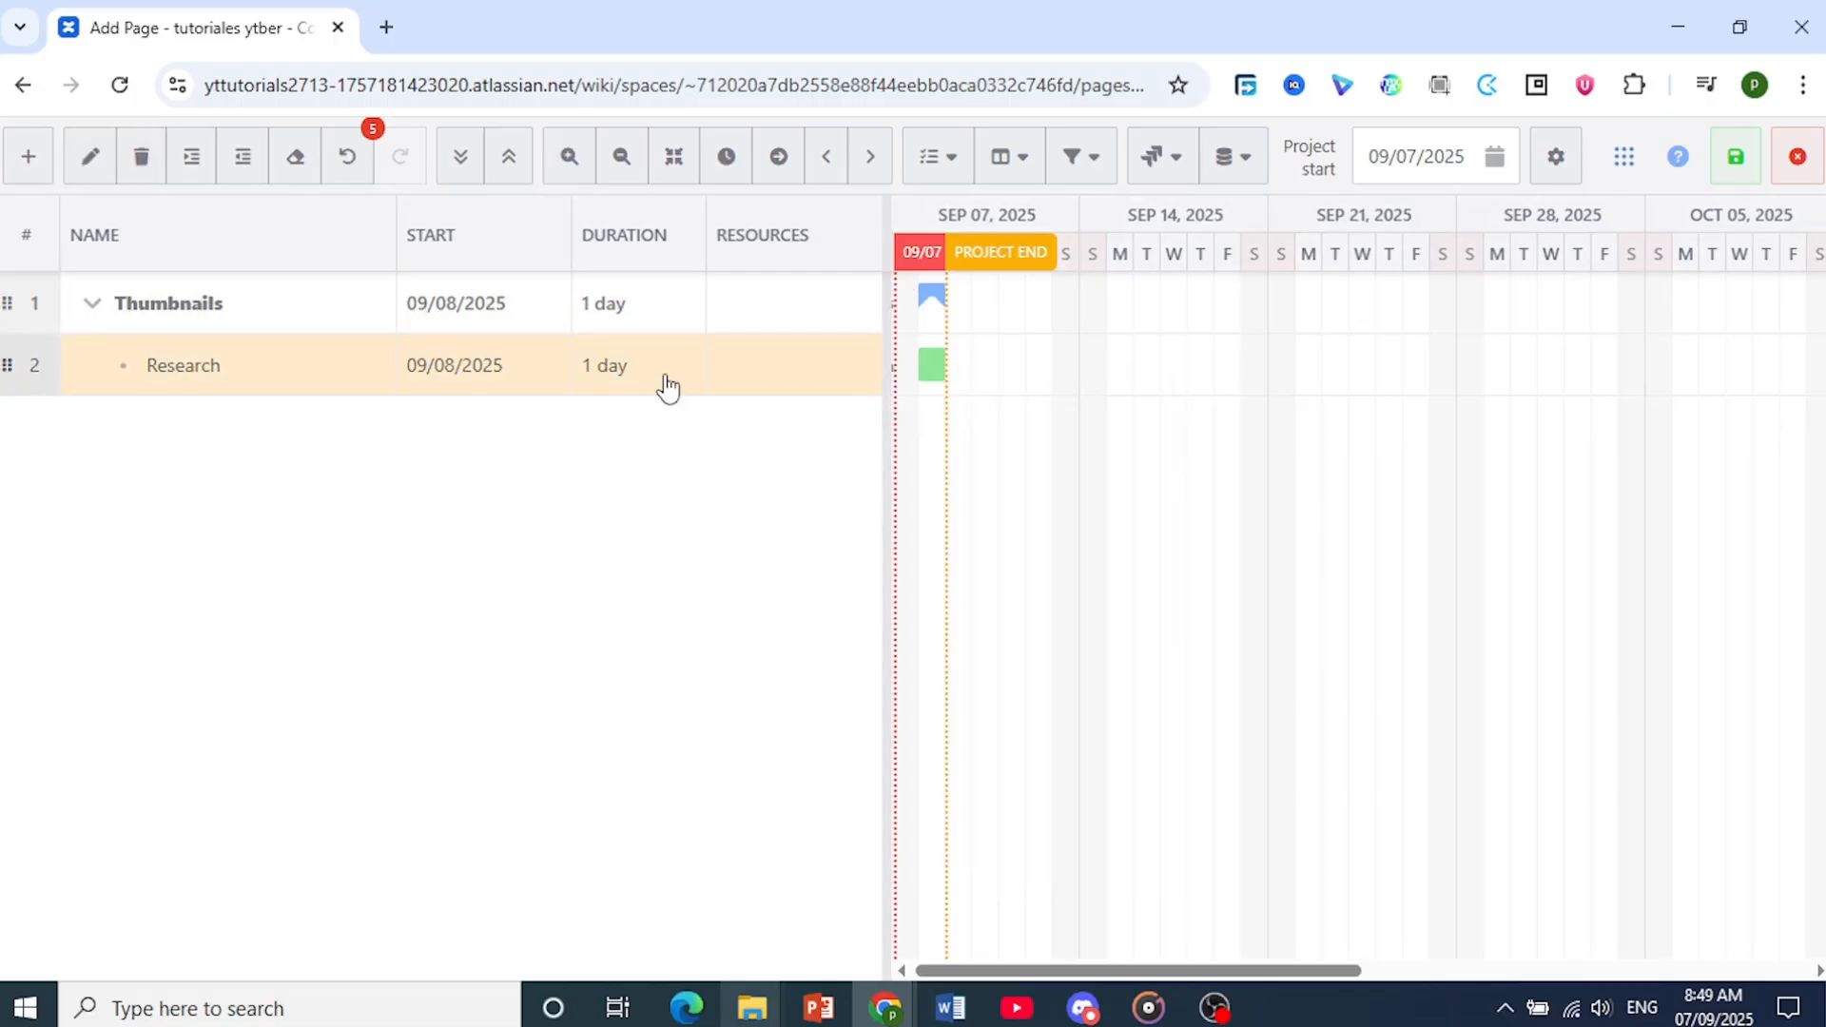
double_click(933, 367)
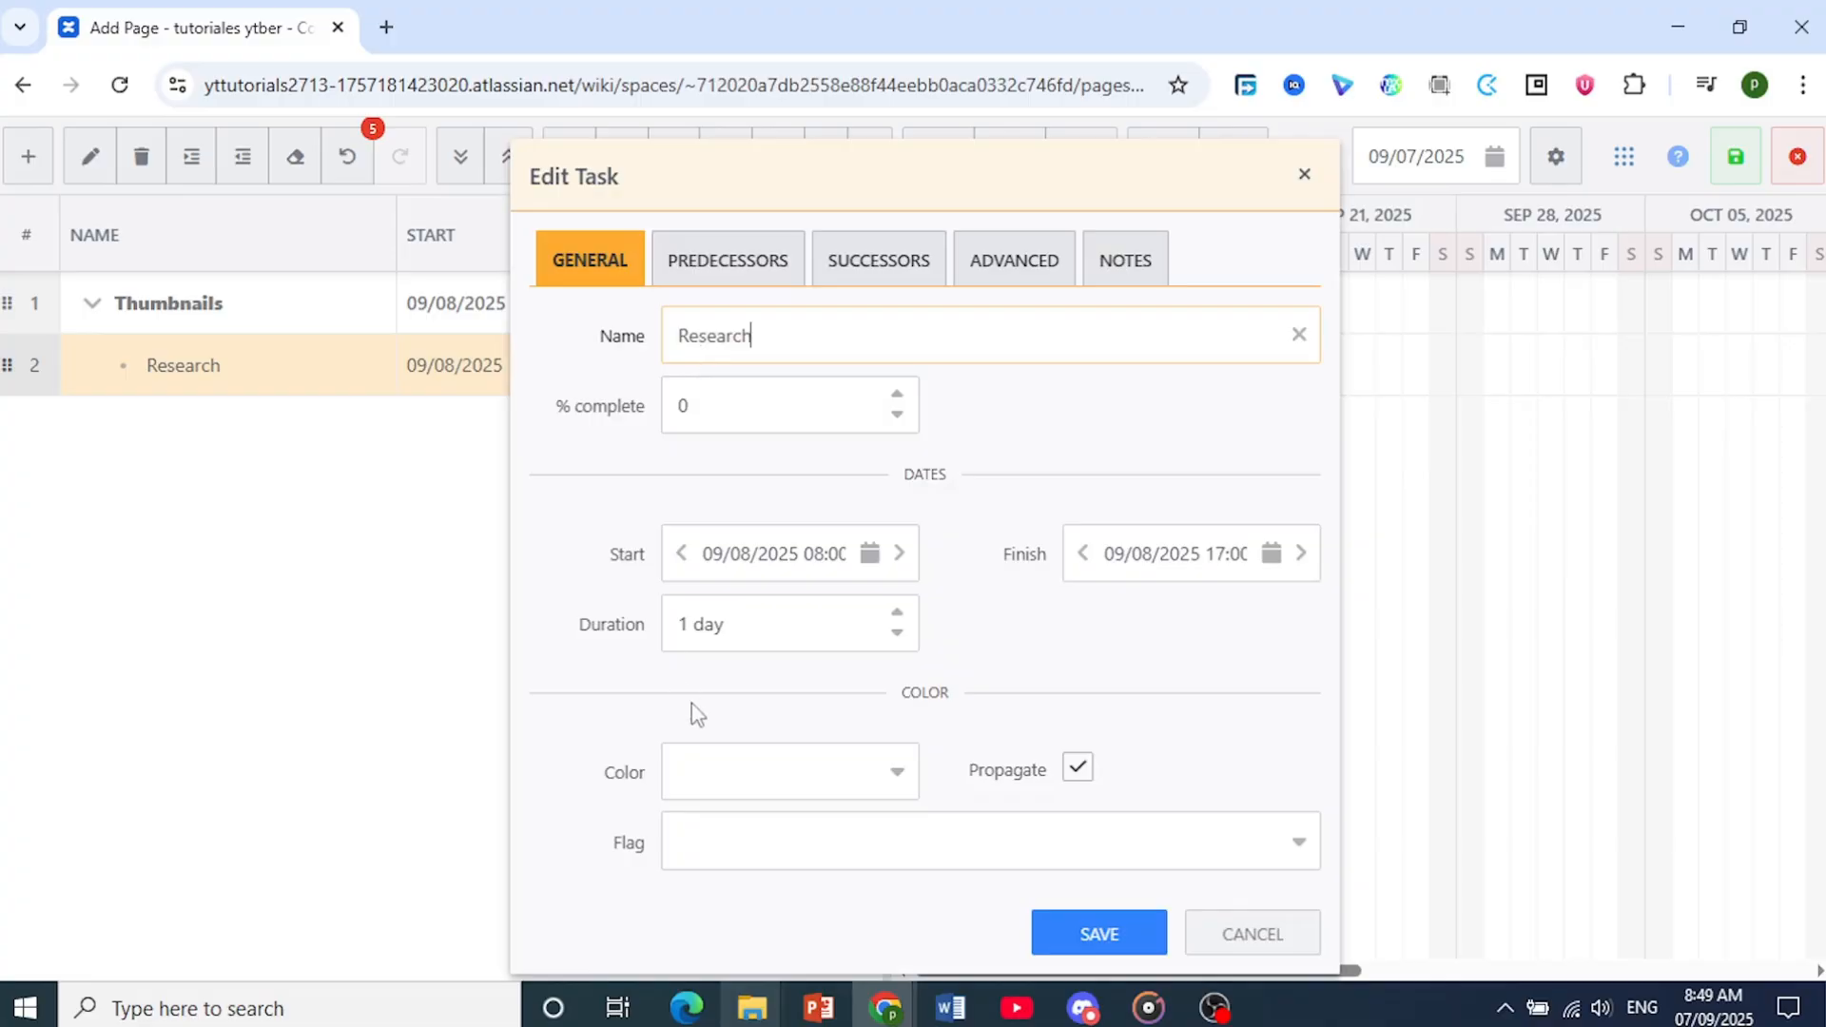
left_click(900, 778)
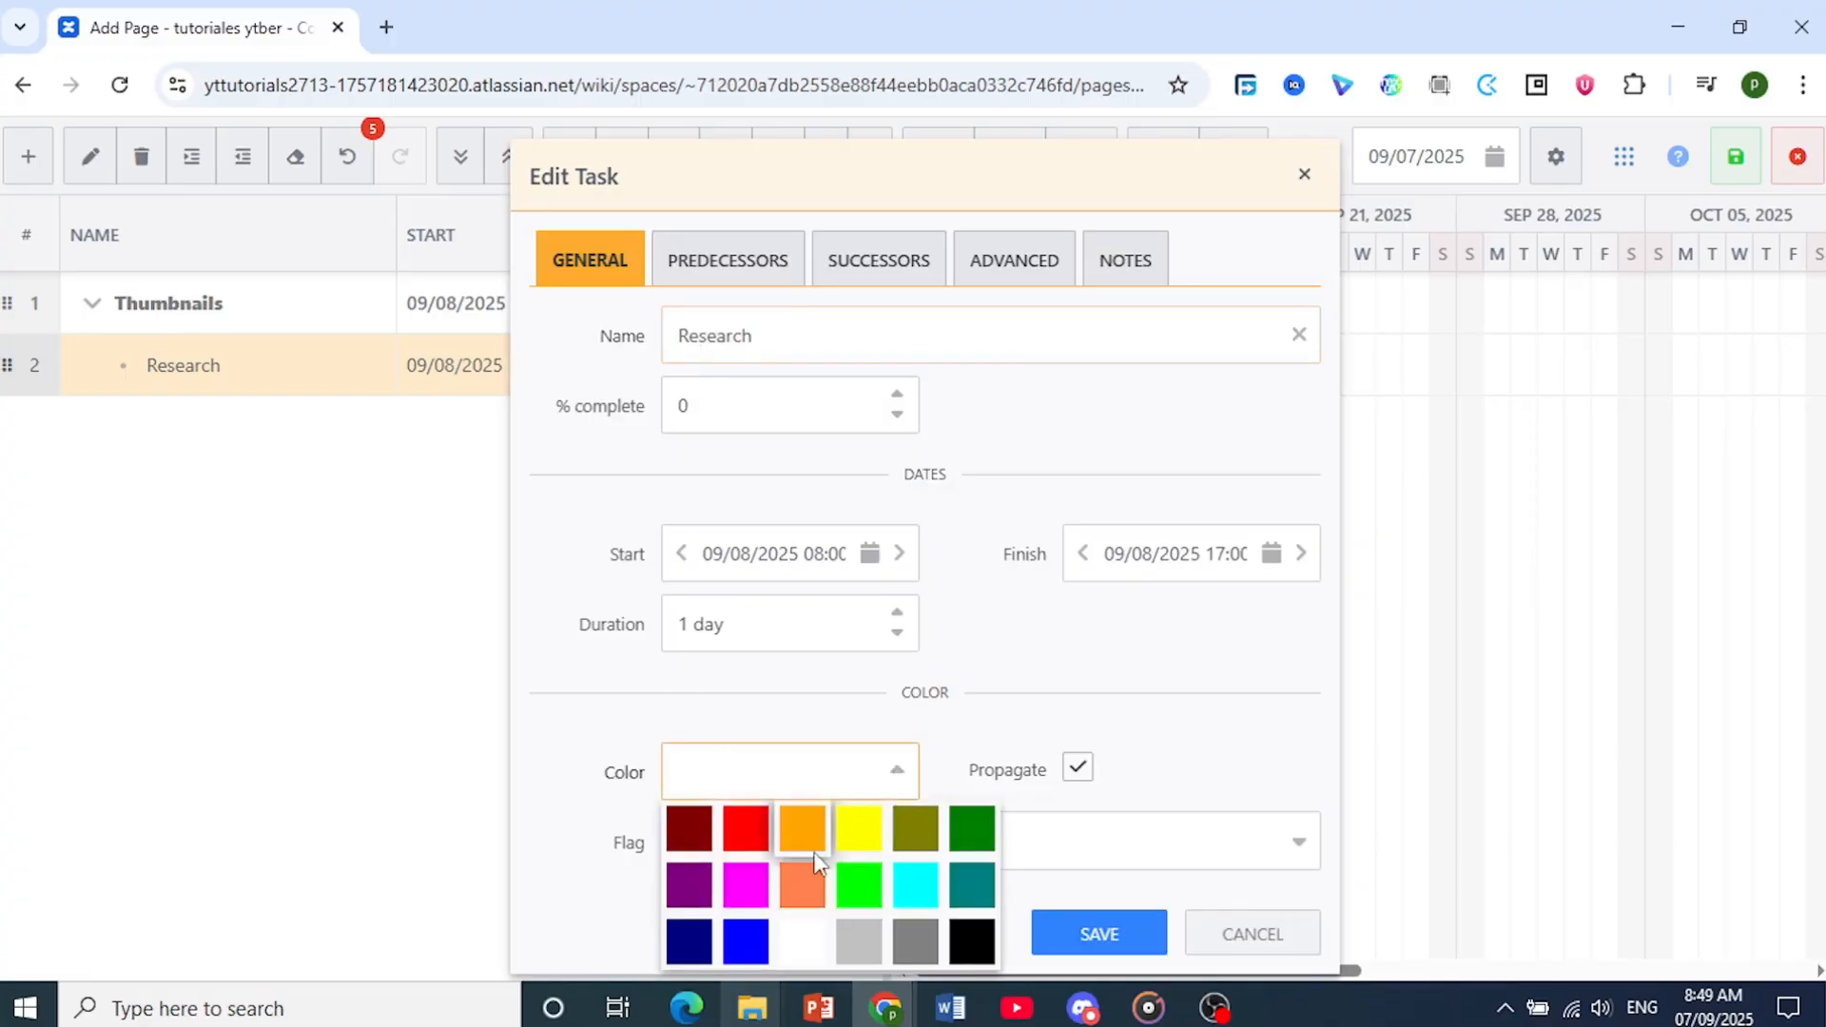
left_click(743, 882)
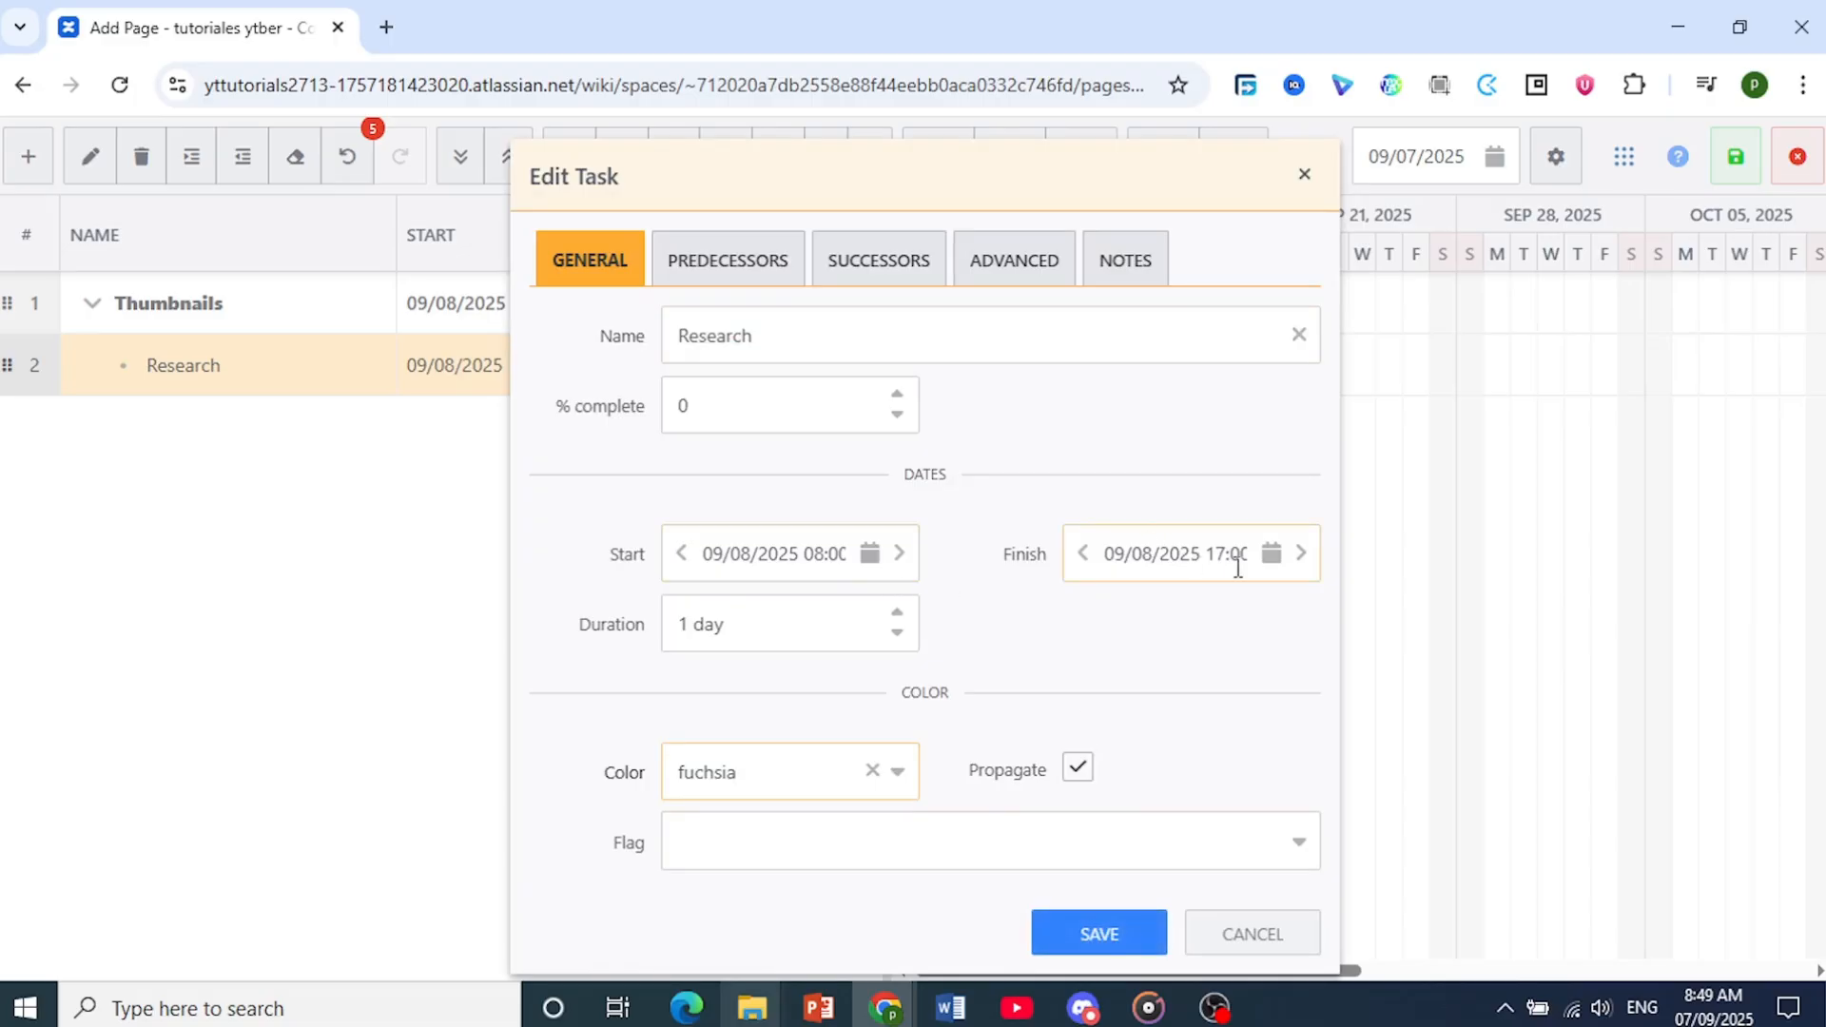
Review the Research task's predecessors, successors, advanced settings and notes, and save the task
left_click(758, 287)
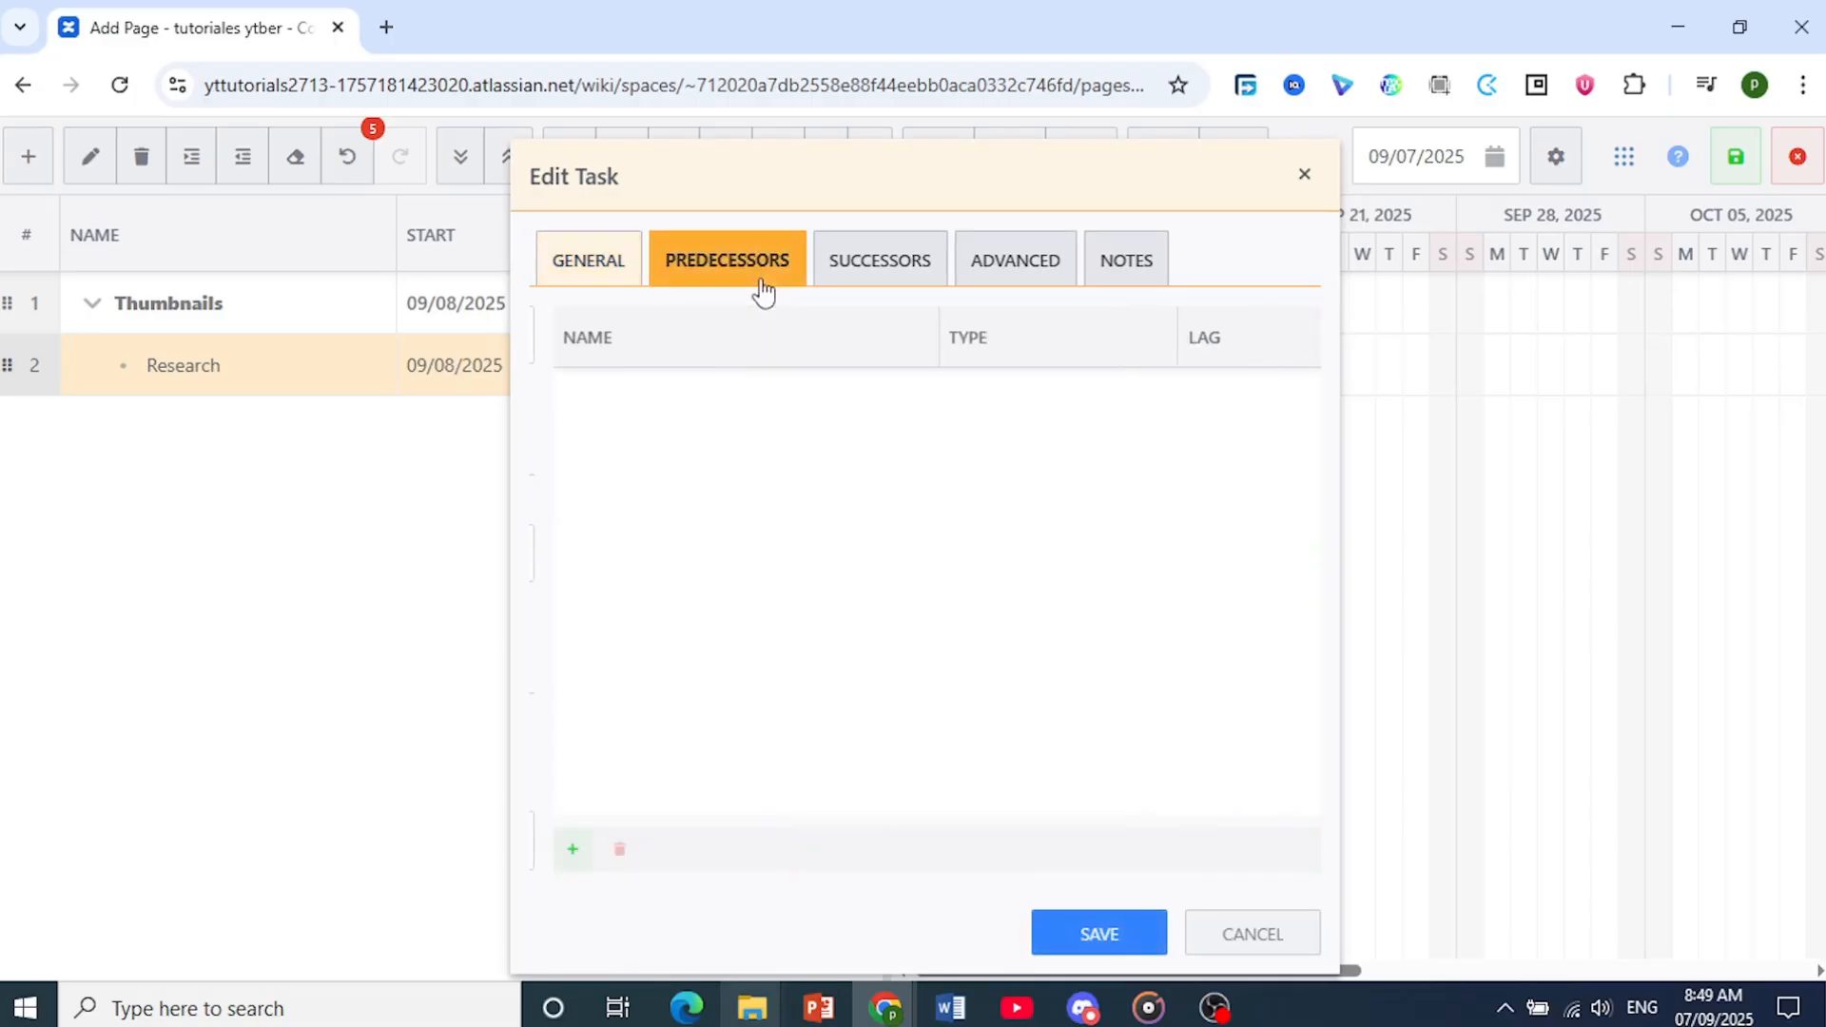
left_click(880, 283)
left_click(1046, 271)
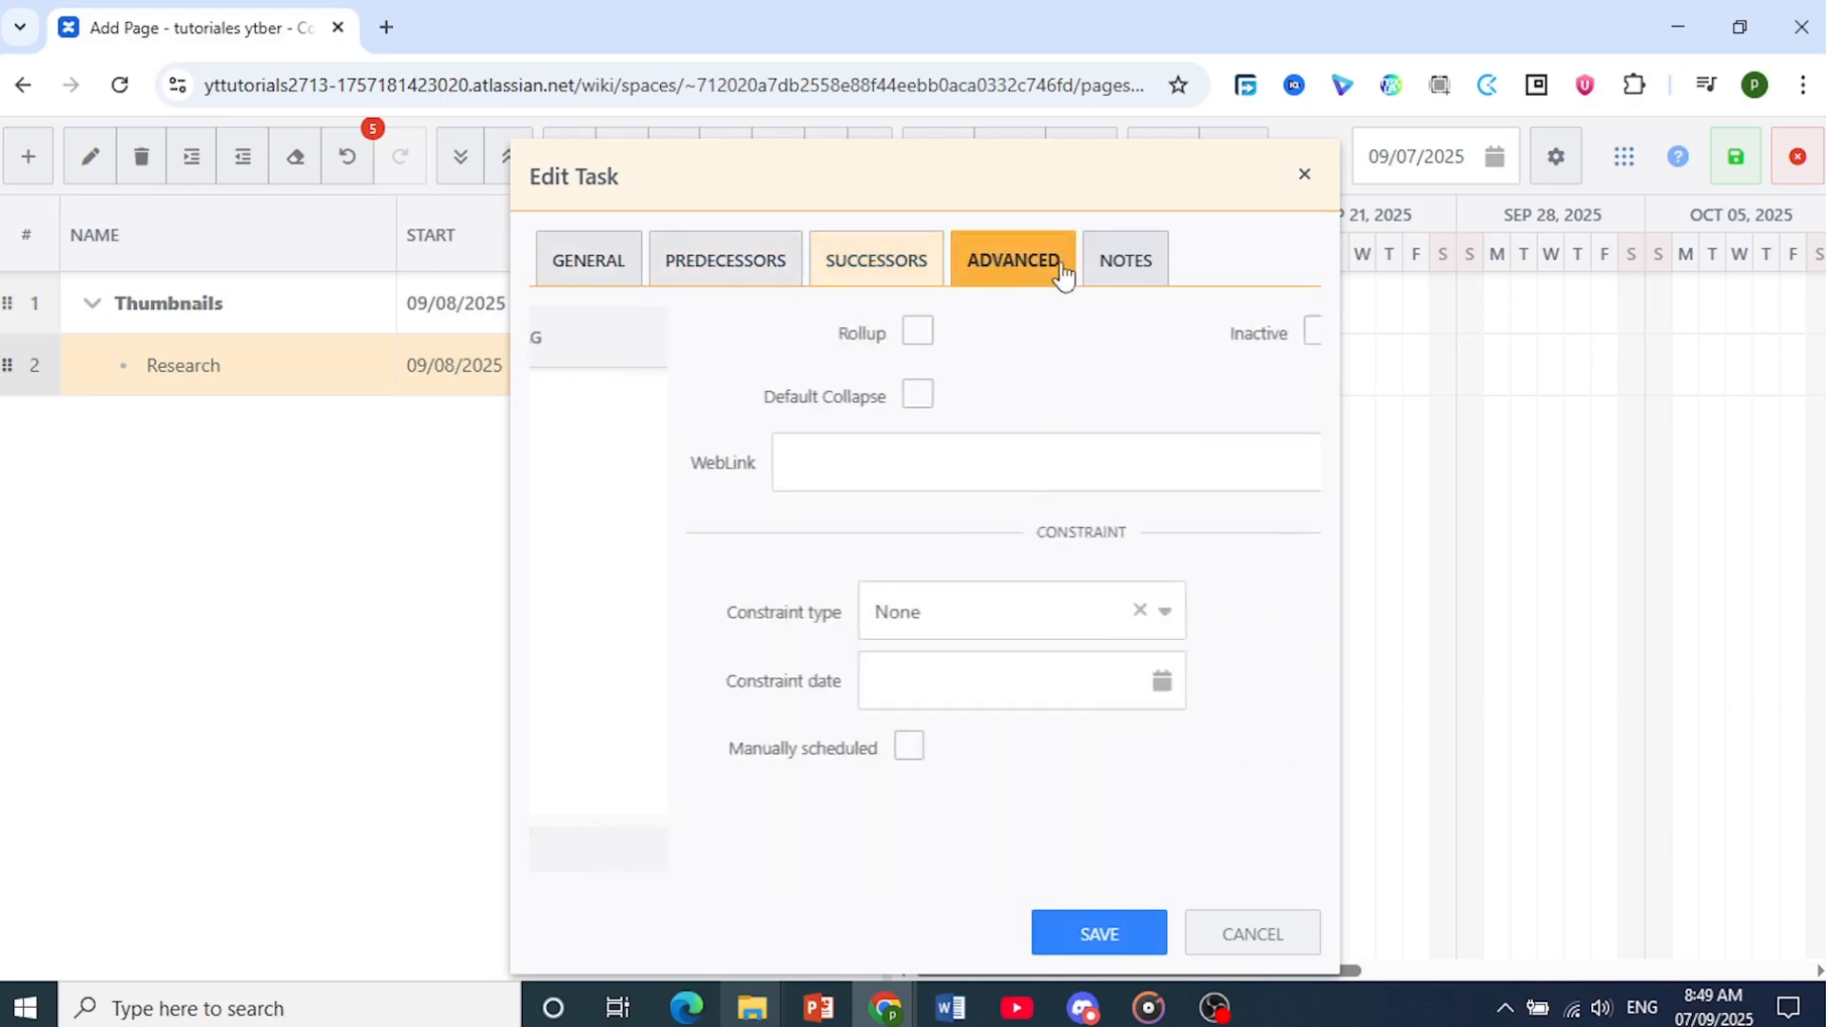
left_click(1141, 252)
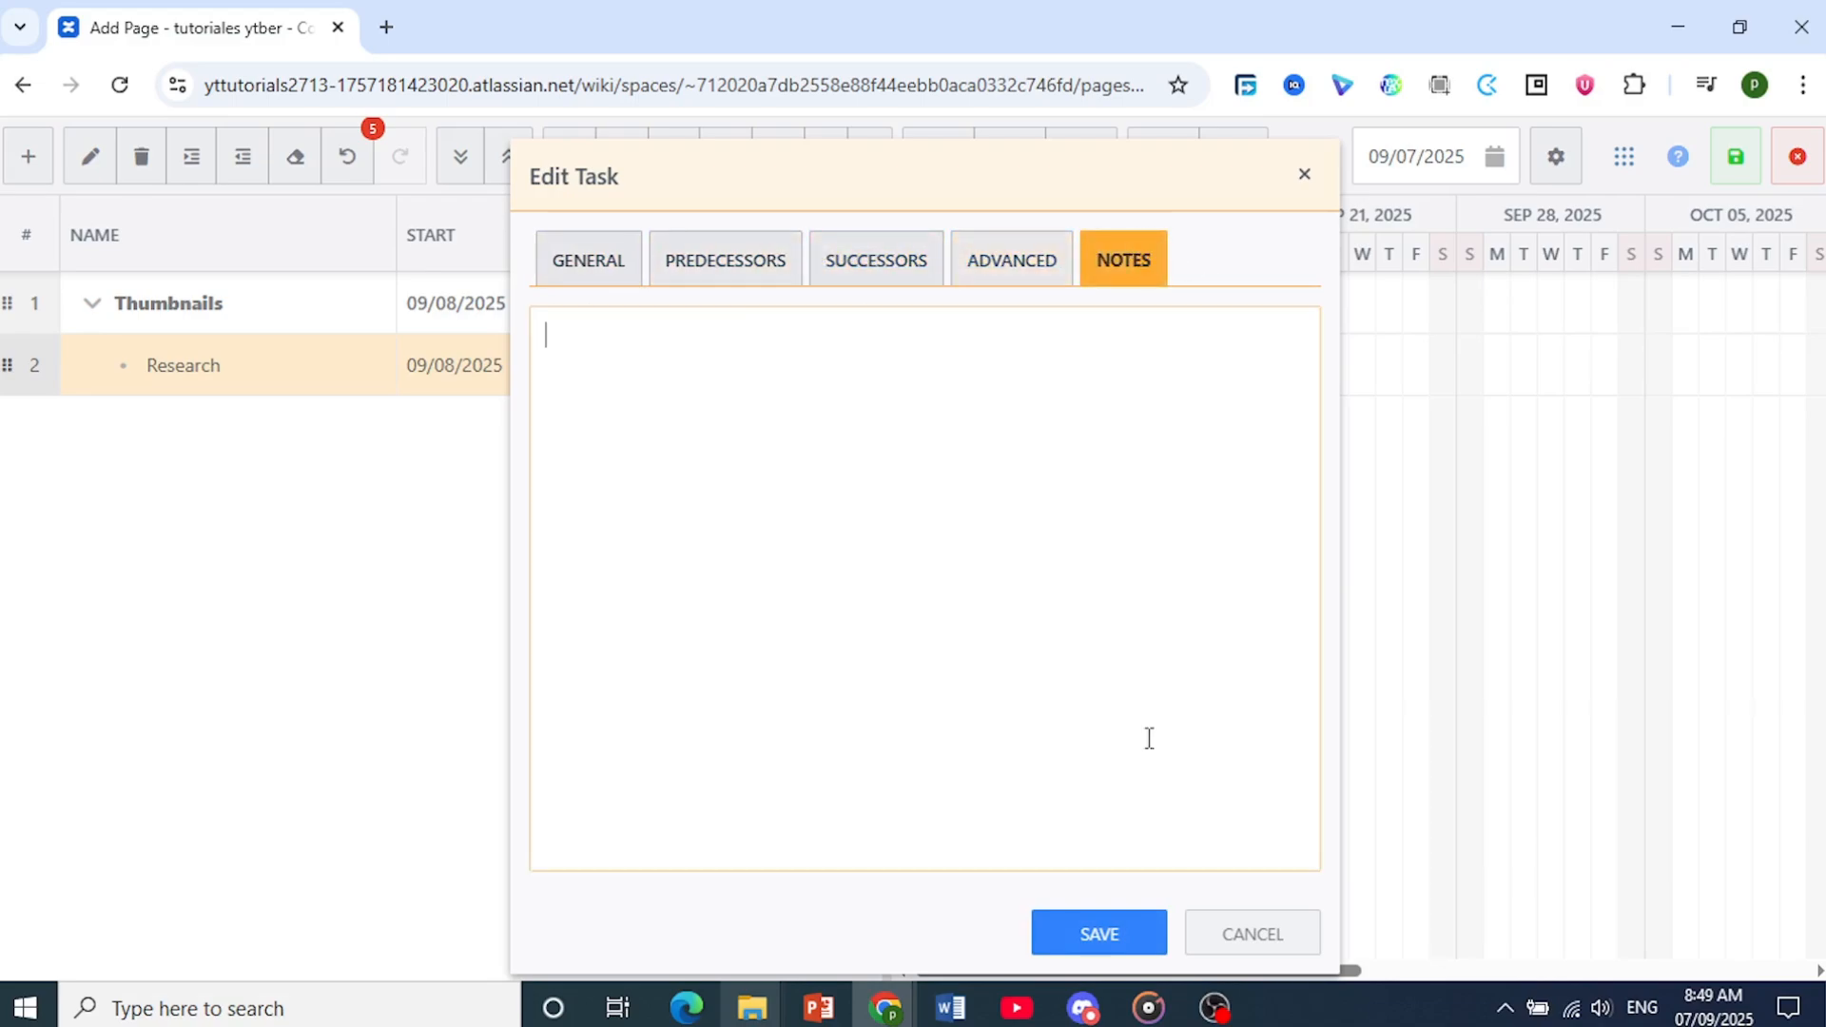
left_click(1150, 944)
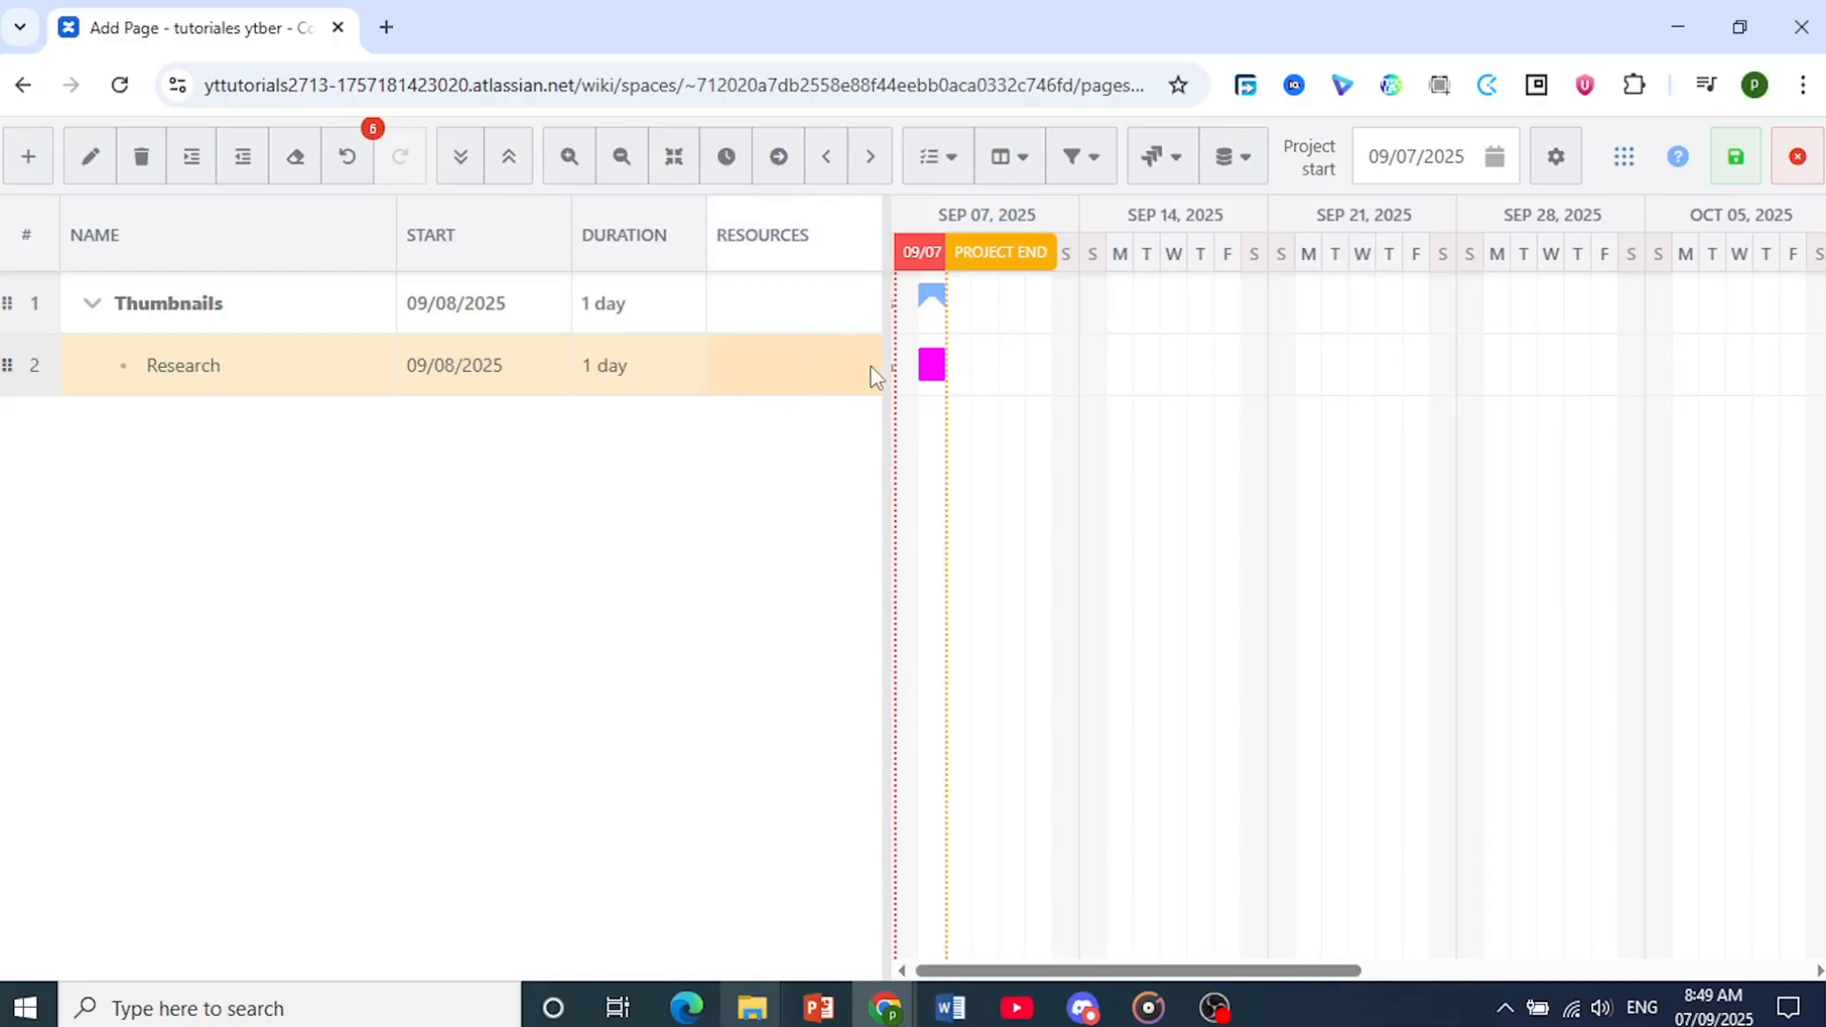
Add four more tasks below Research, keeping the default name New task
left_click(29, 162)
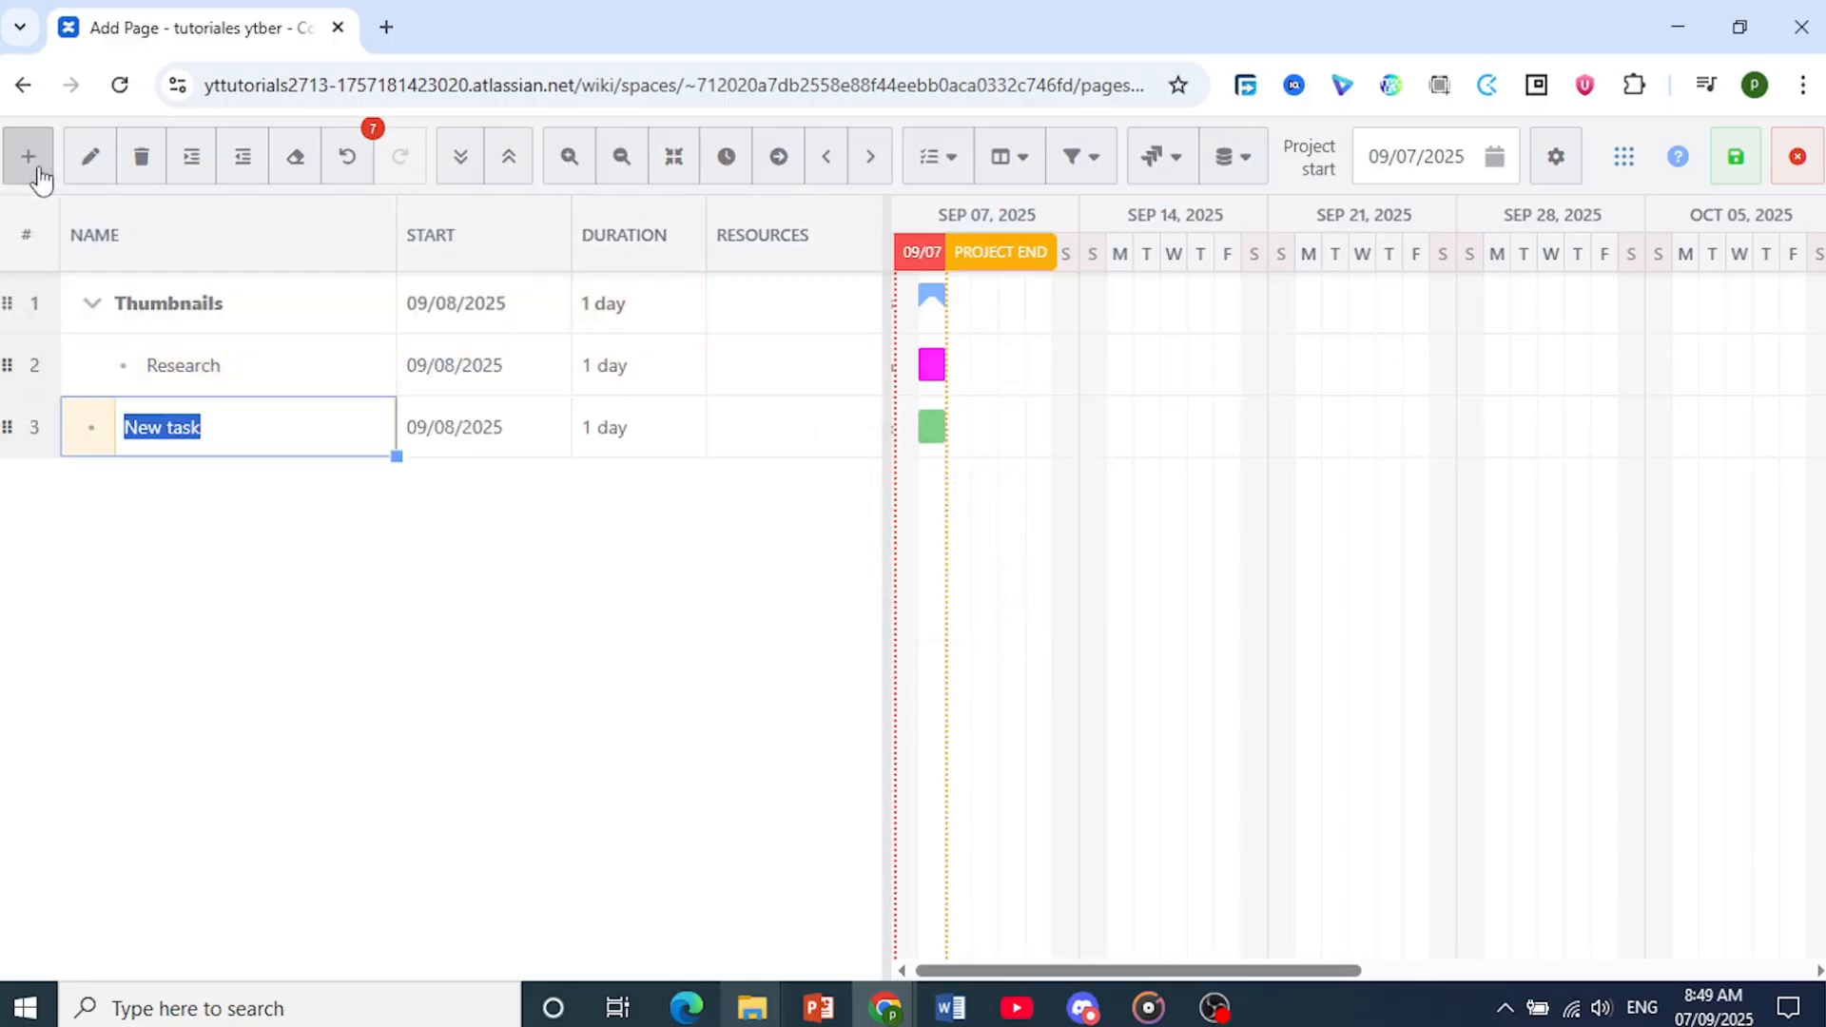
left_click(28, 161)
left_click(28, 162)
left_click(28, 161)
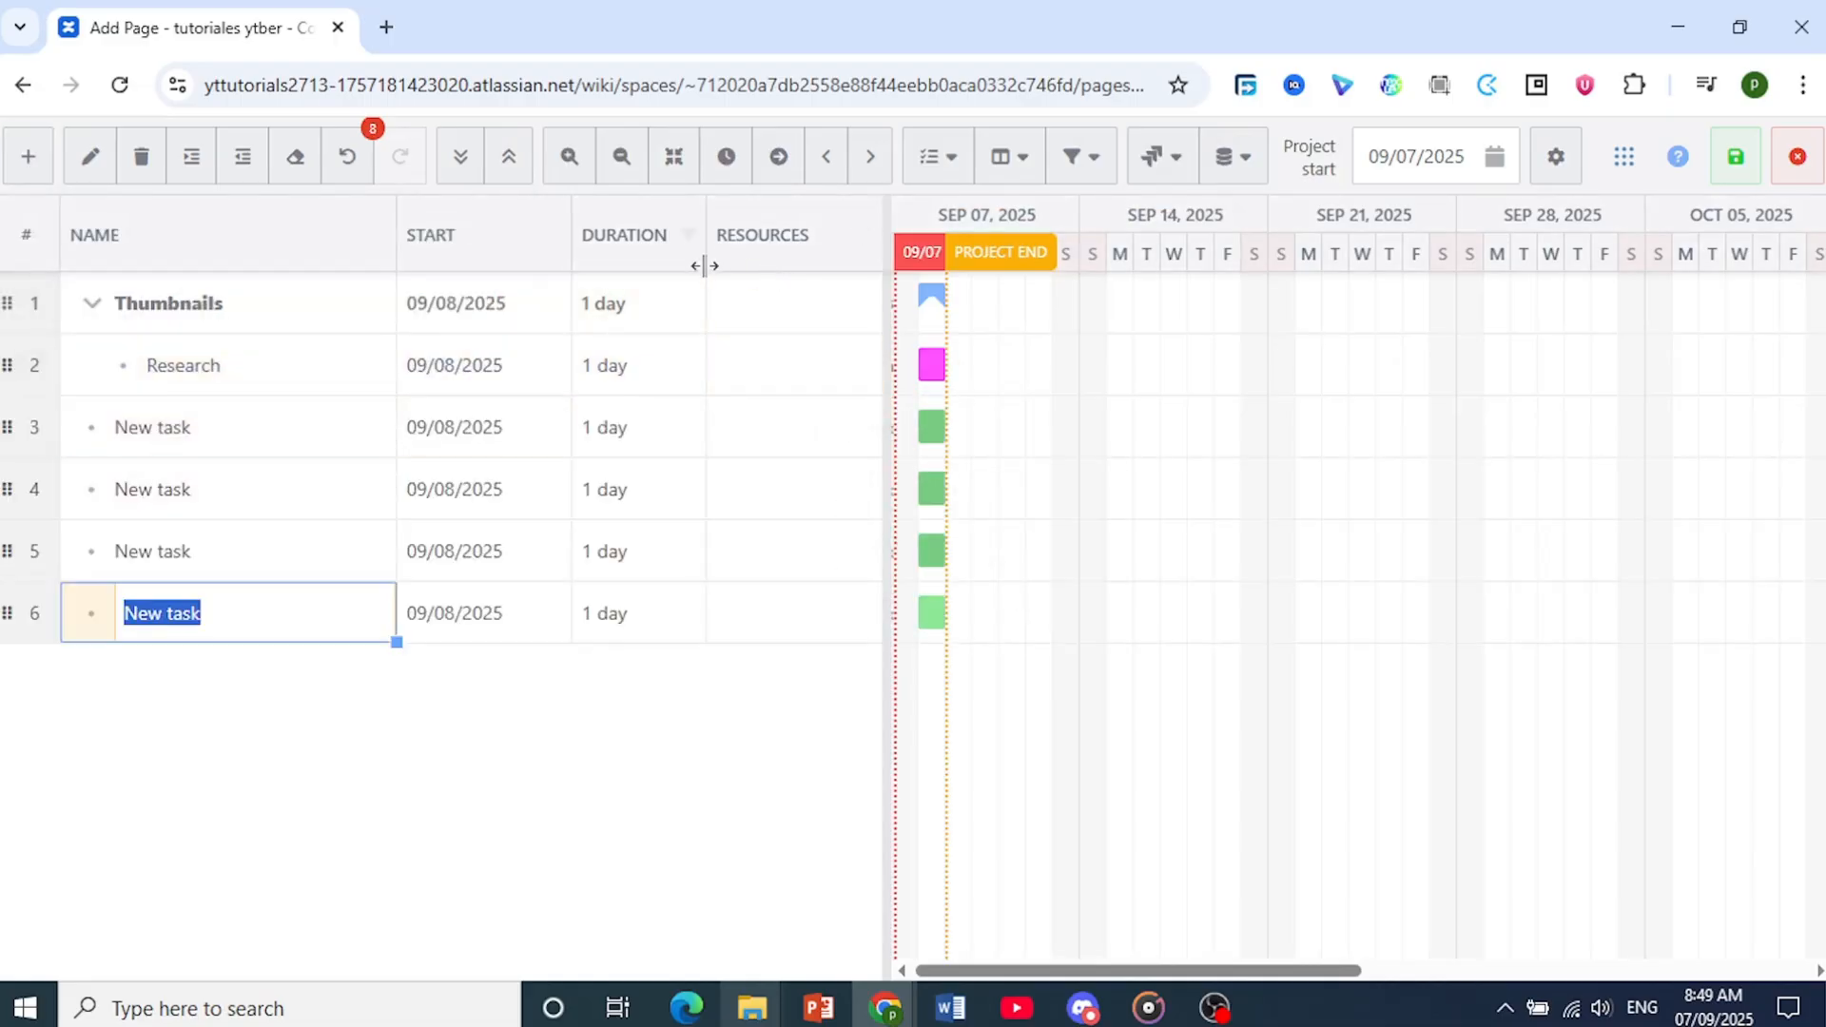
left_click(682, 245)
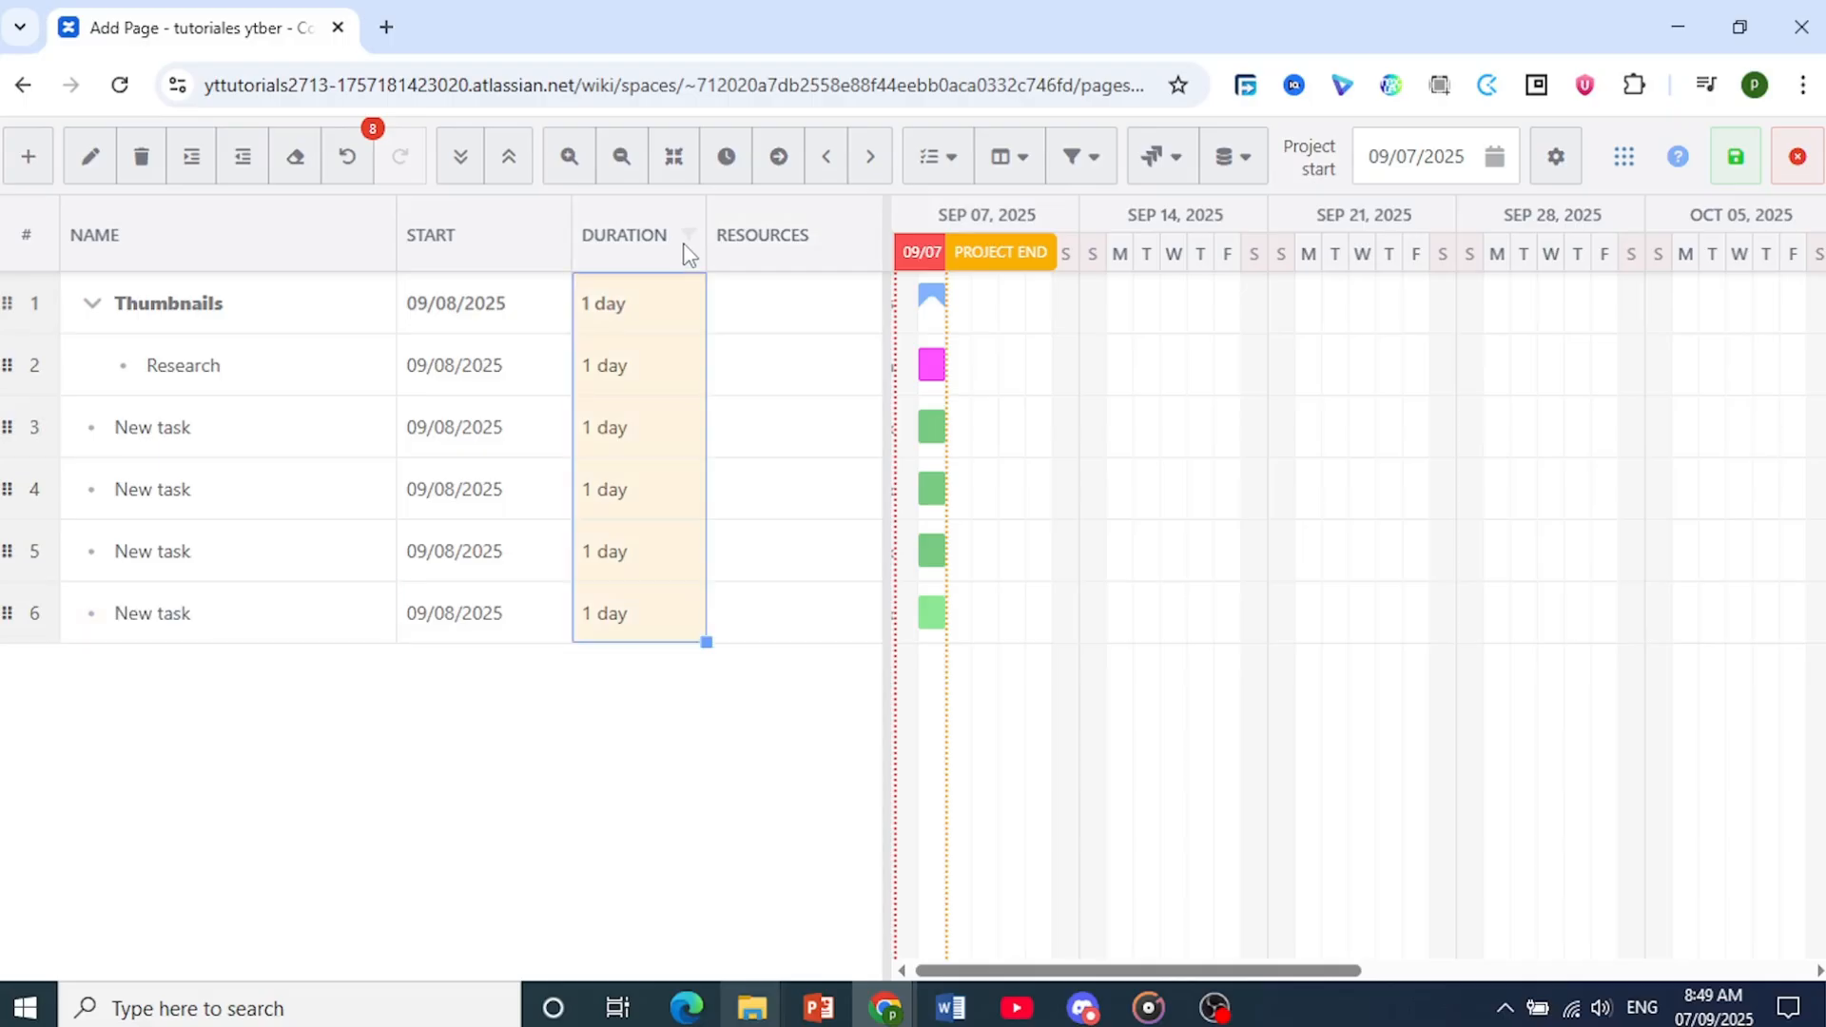
left_click(639, 311)
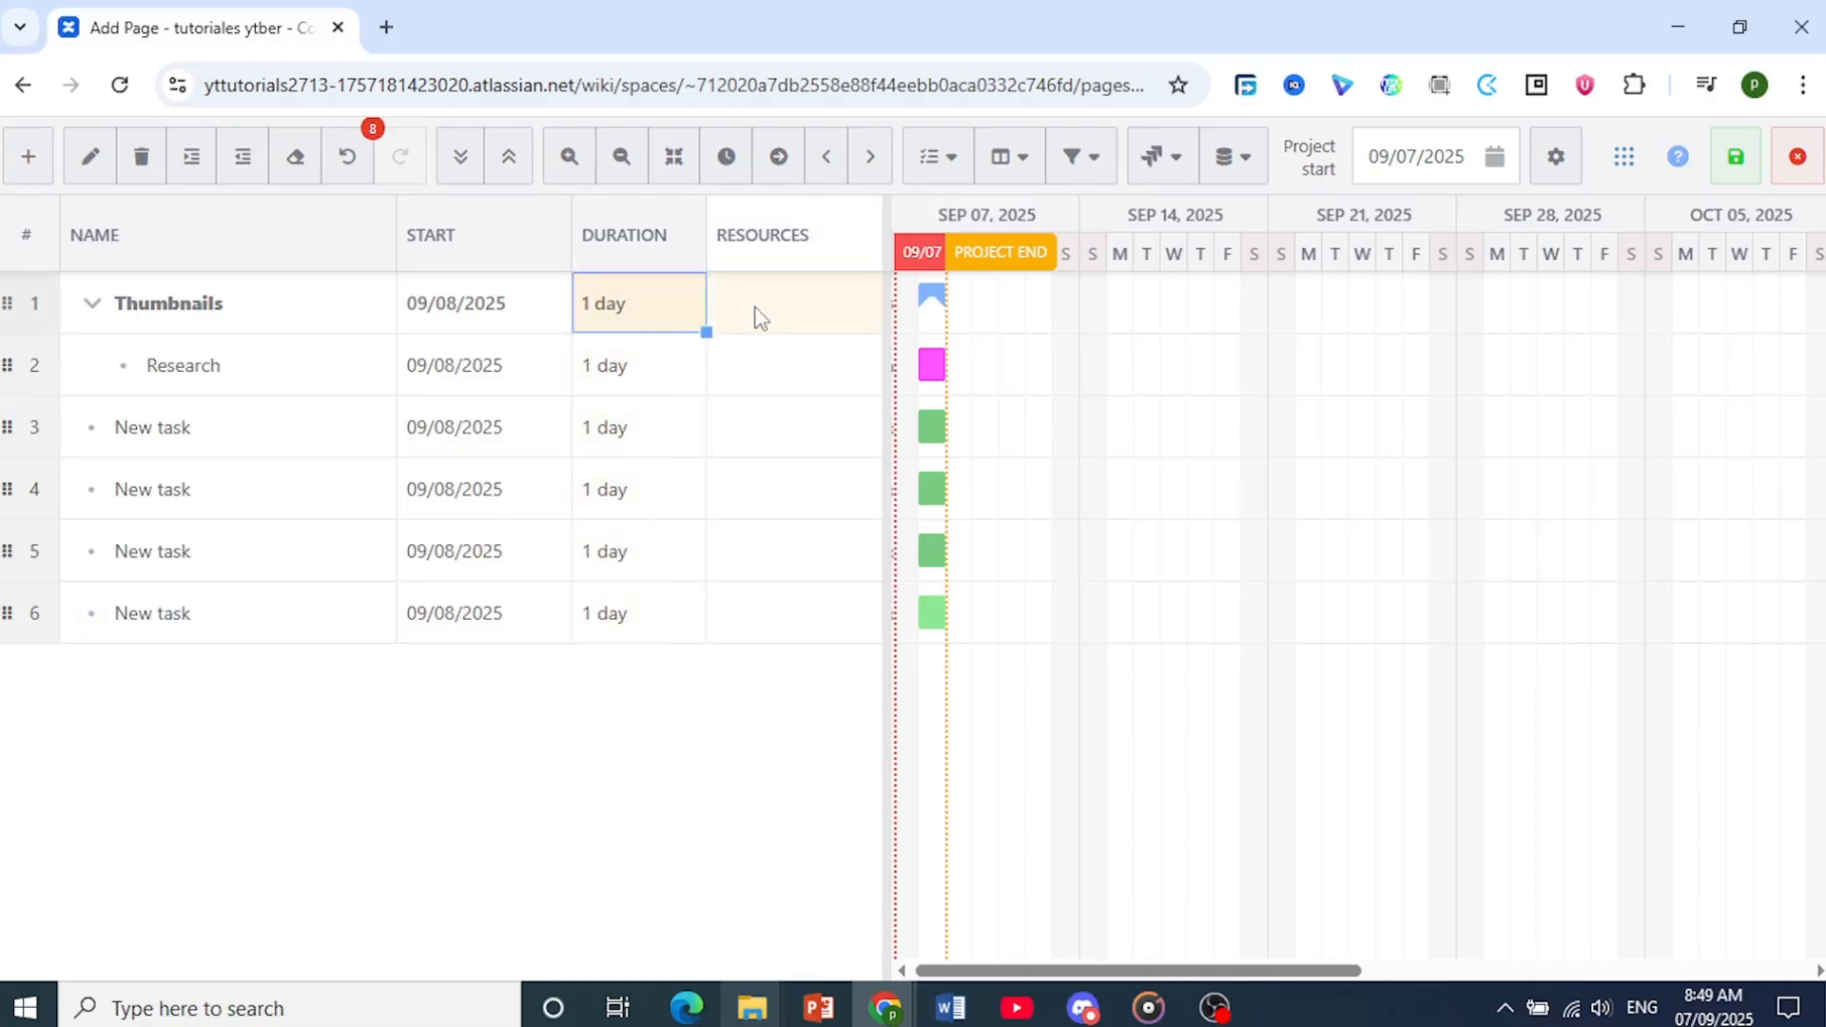
left_click(757, 314)
right_click(662, 264)
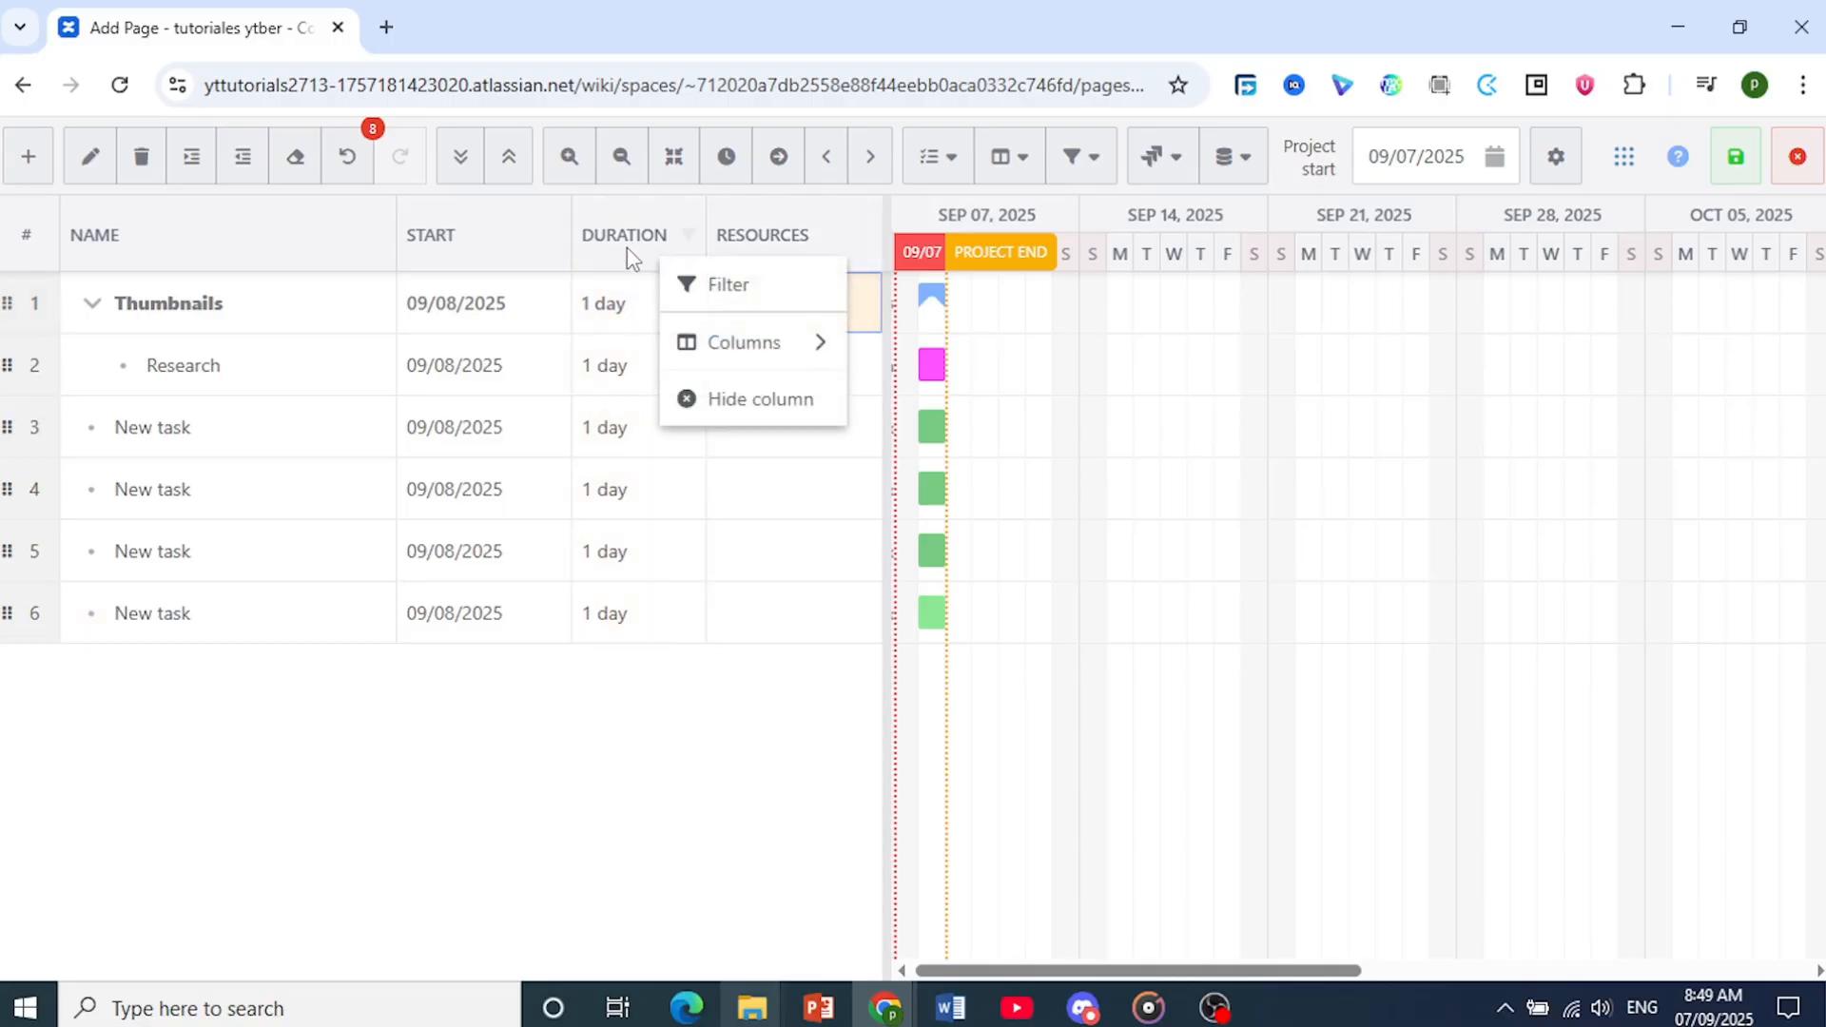
left_click(639, 249)
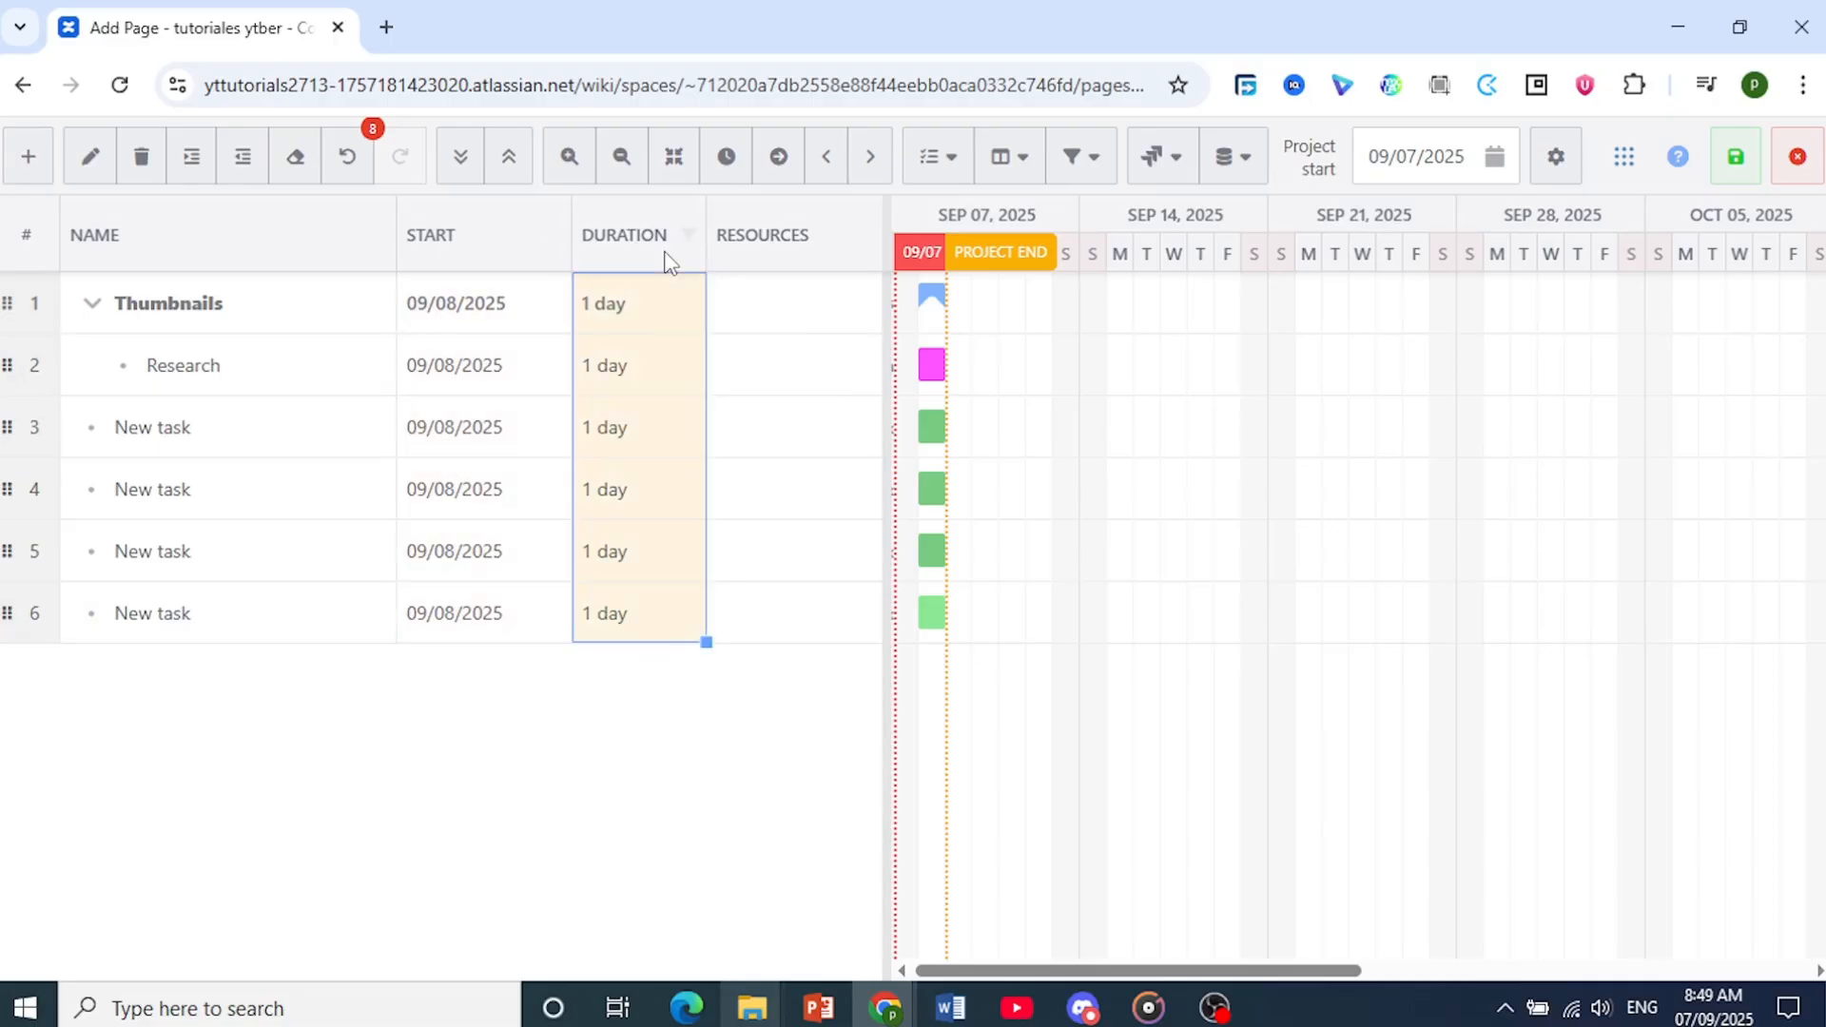
Show the Finish column in the task grid
left_click(526, 247)
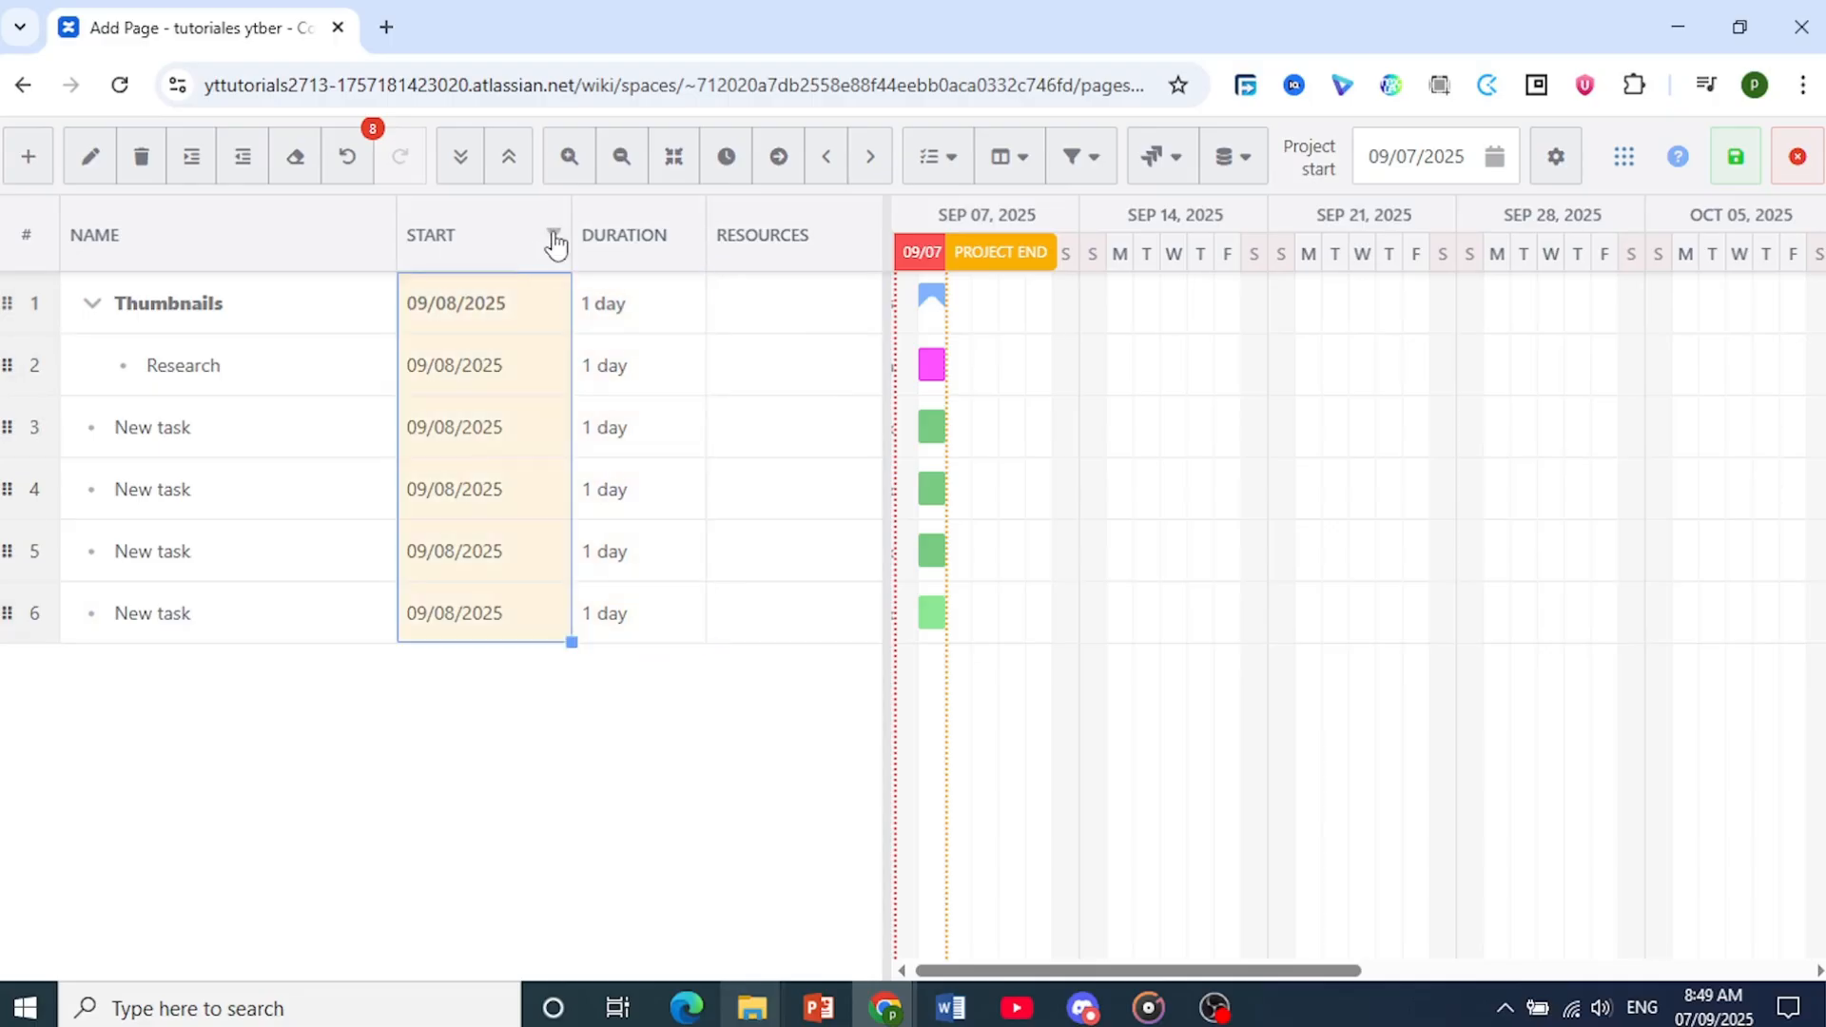
right_click(521, 238)
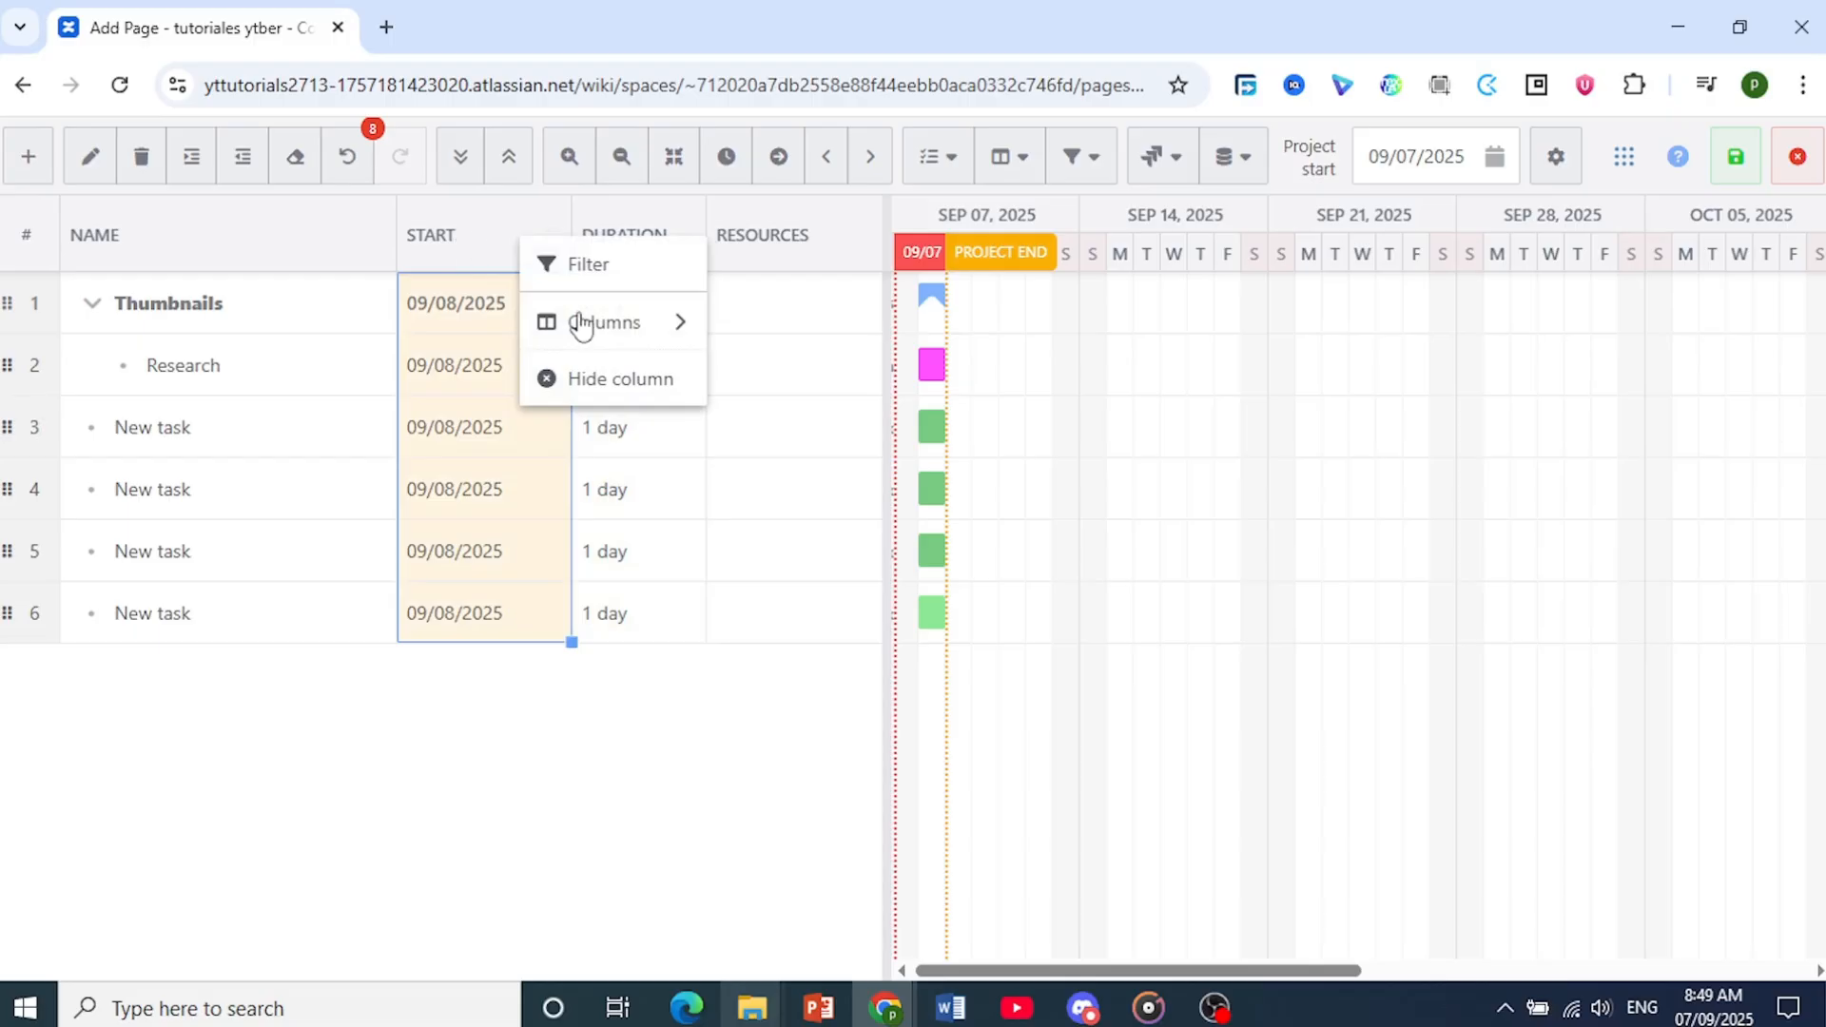
mouse_move(595, 323)
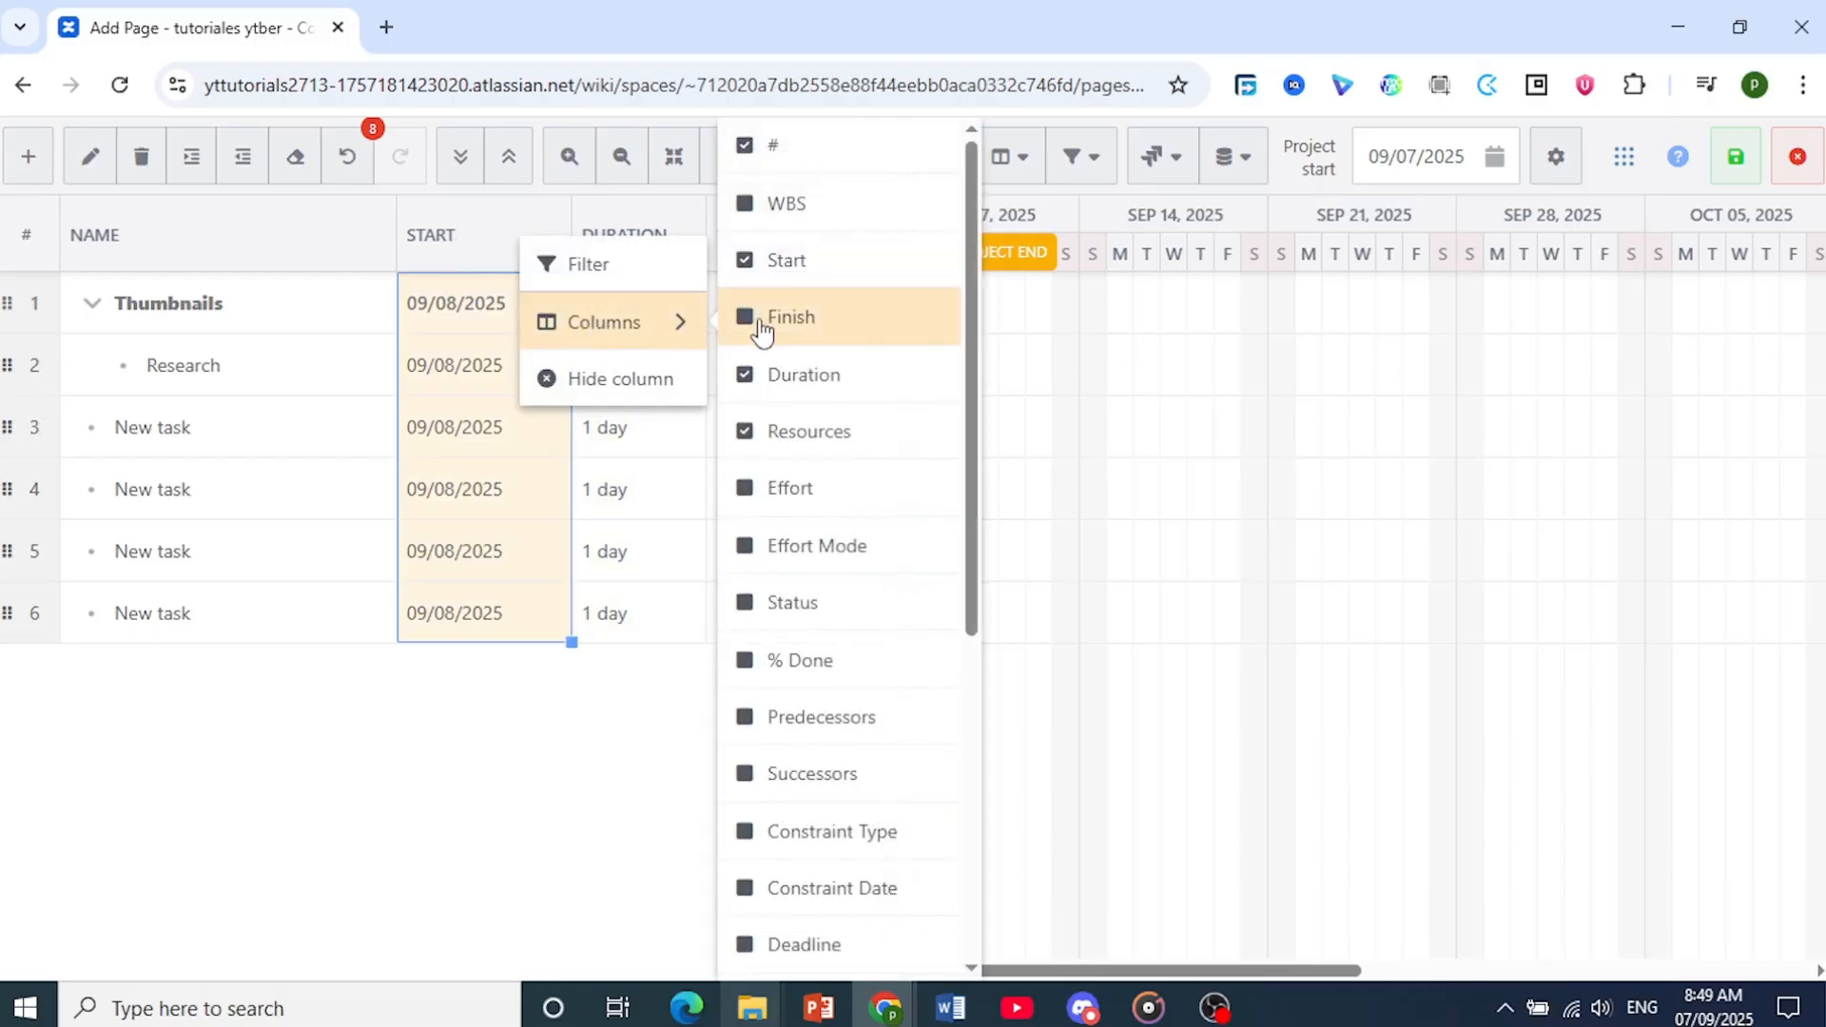
left_click(759, 326)
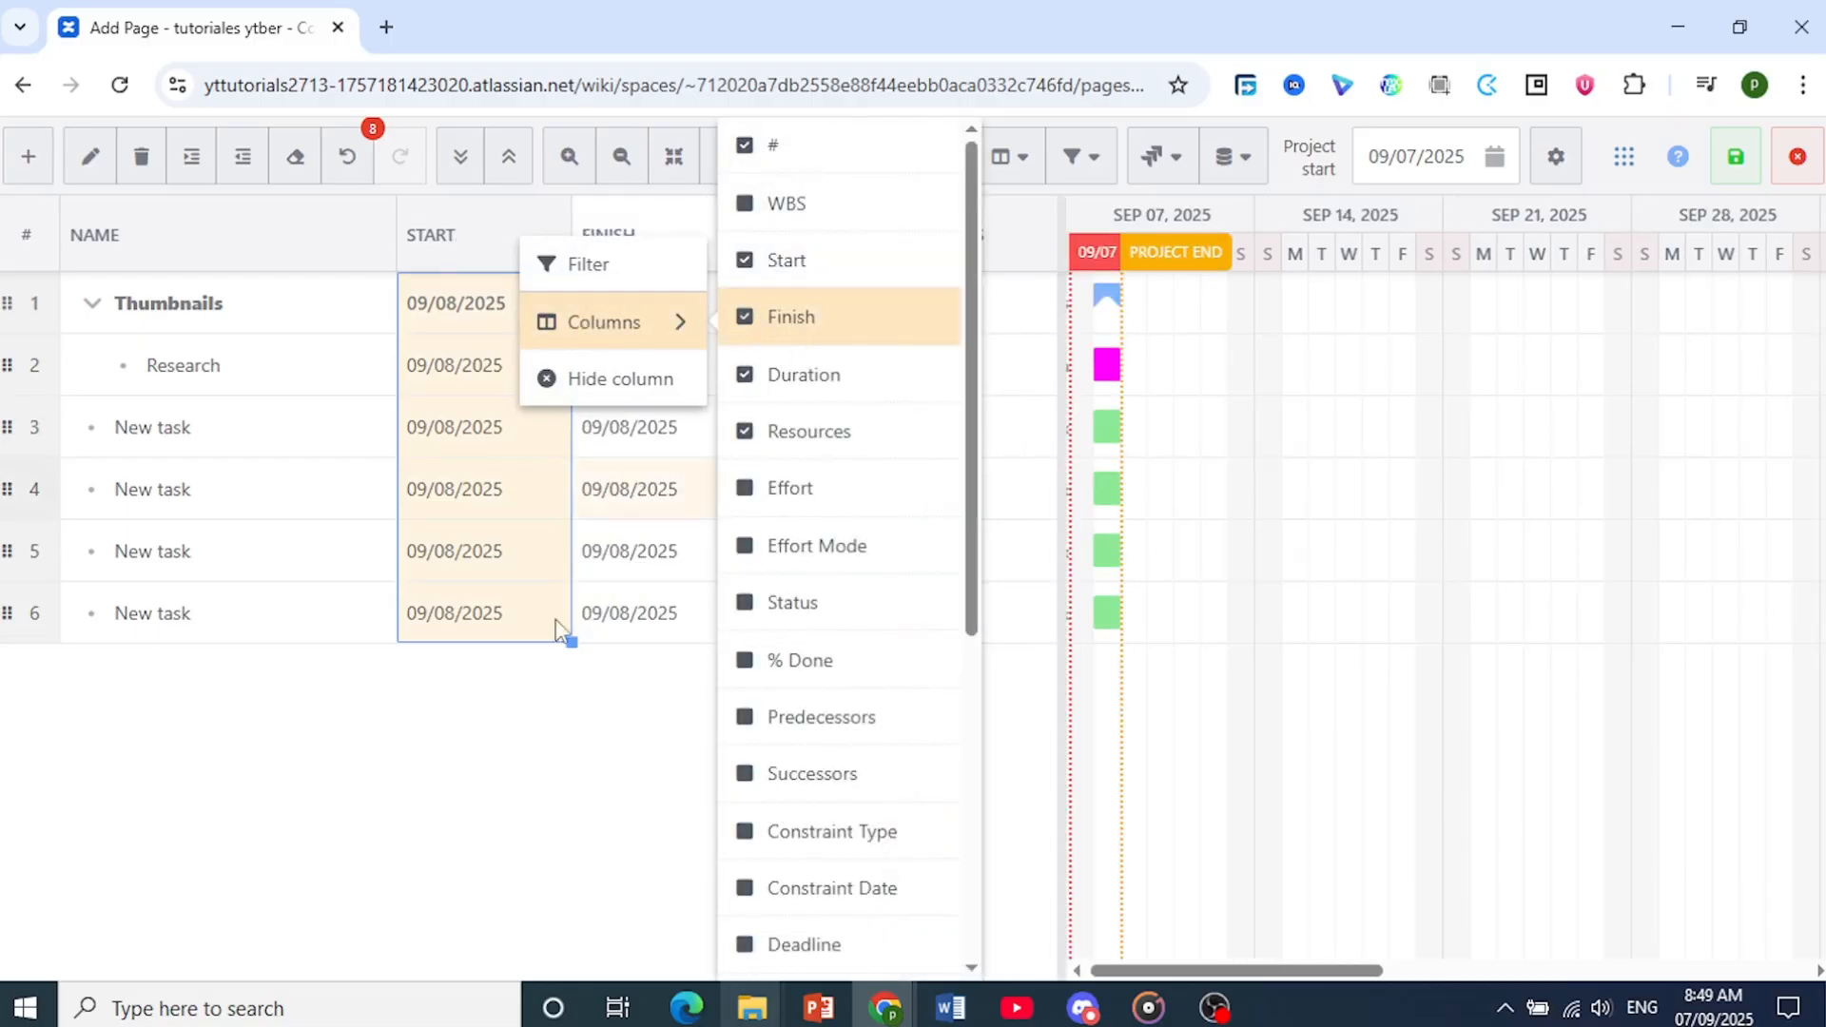
left_click(560, 693)
Set the Research task's finish date to 09/10/2025
left_click(663, 312)
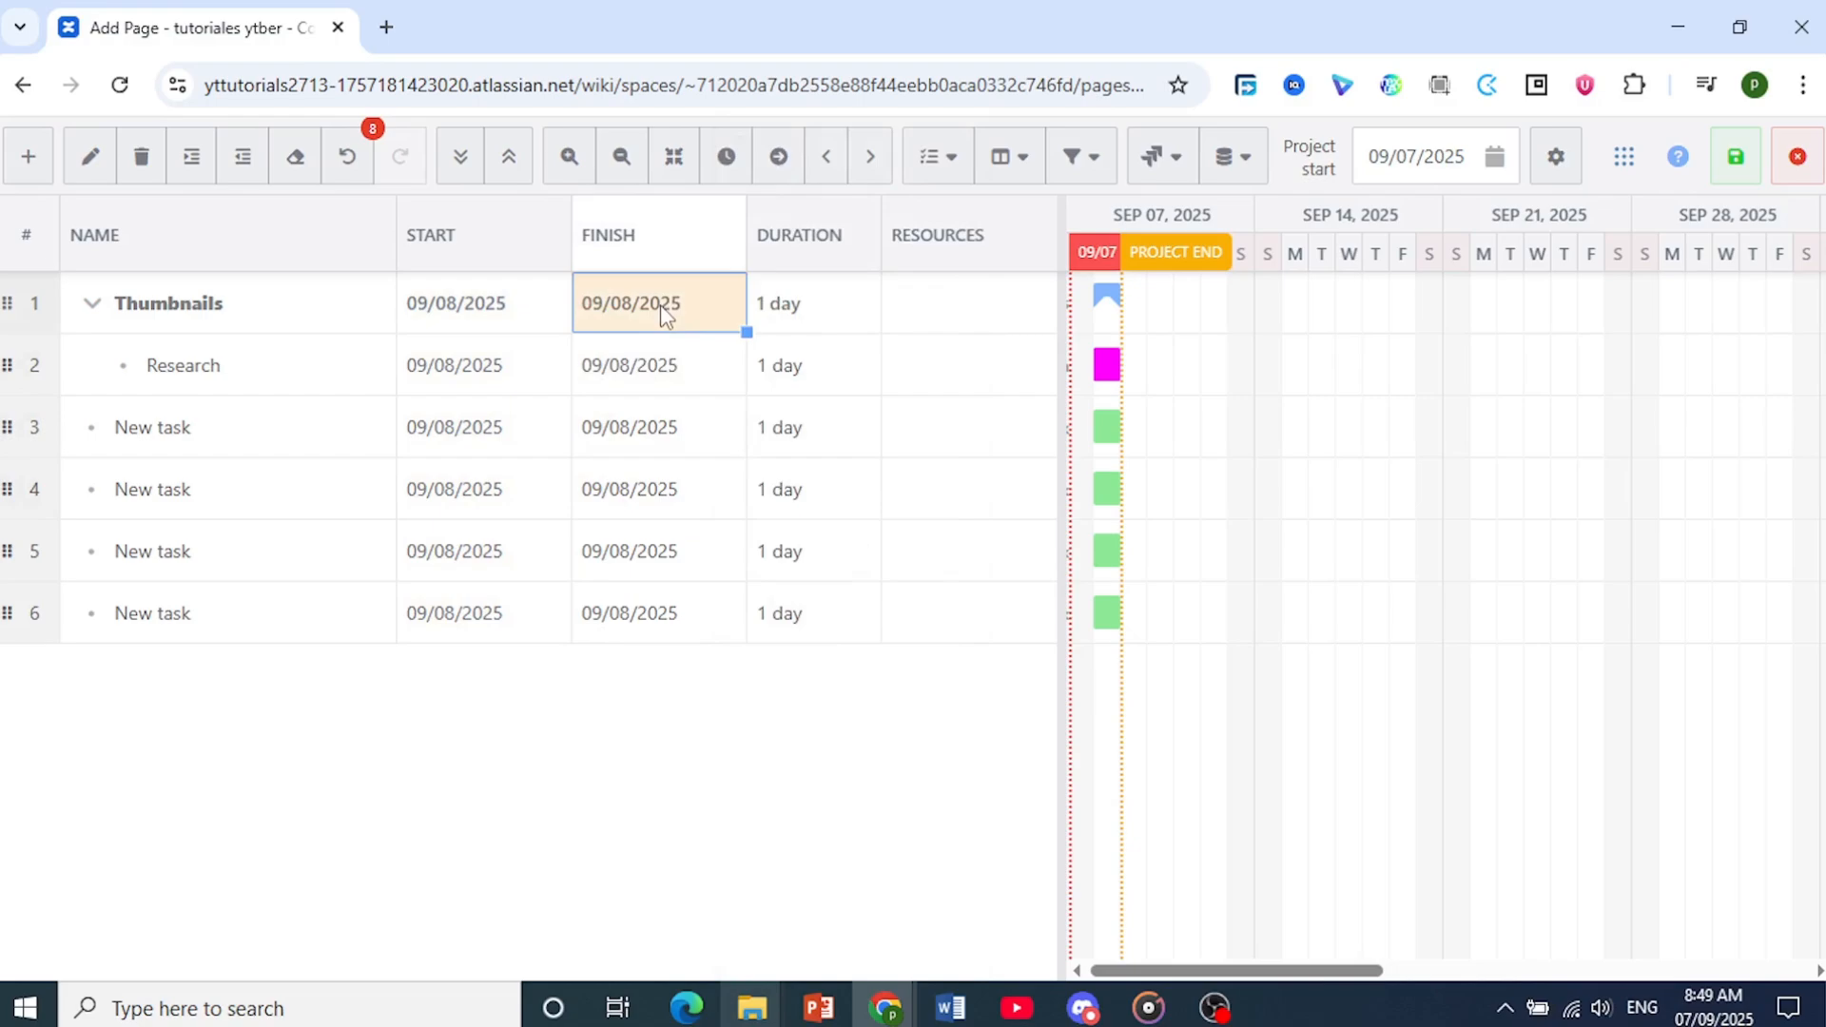
left_click(648, 373)
left_click(647, 375)
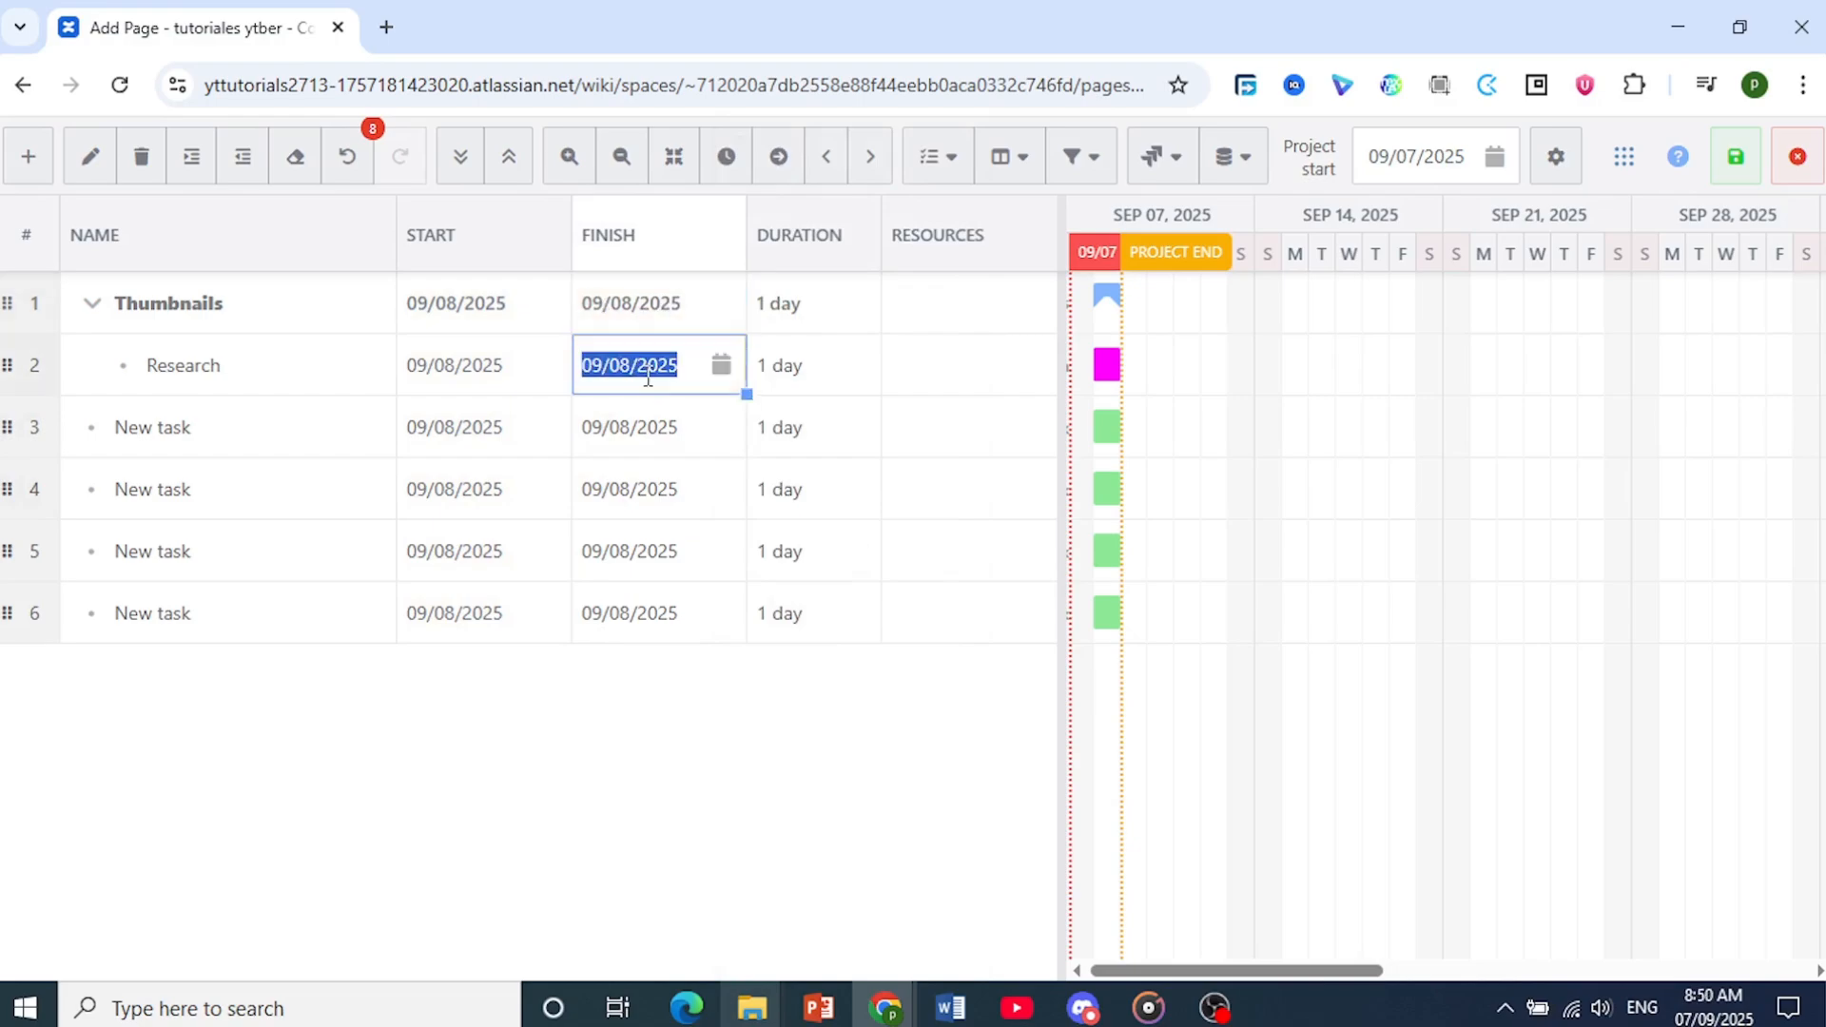
left_click(722, 371)
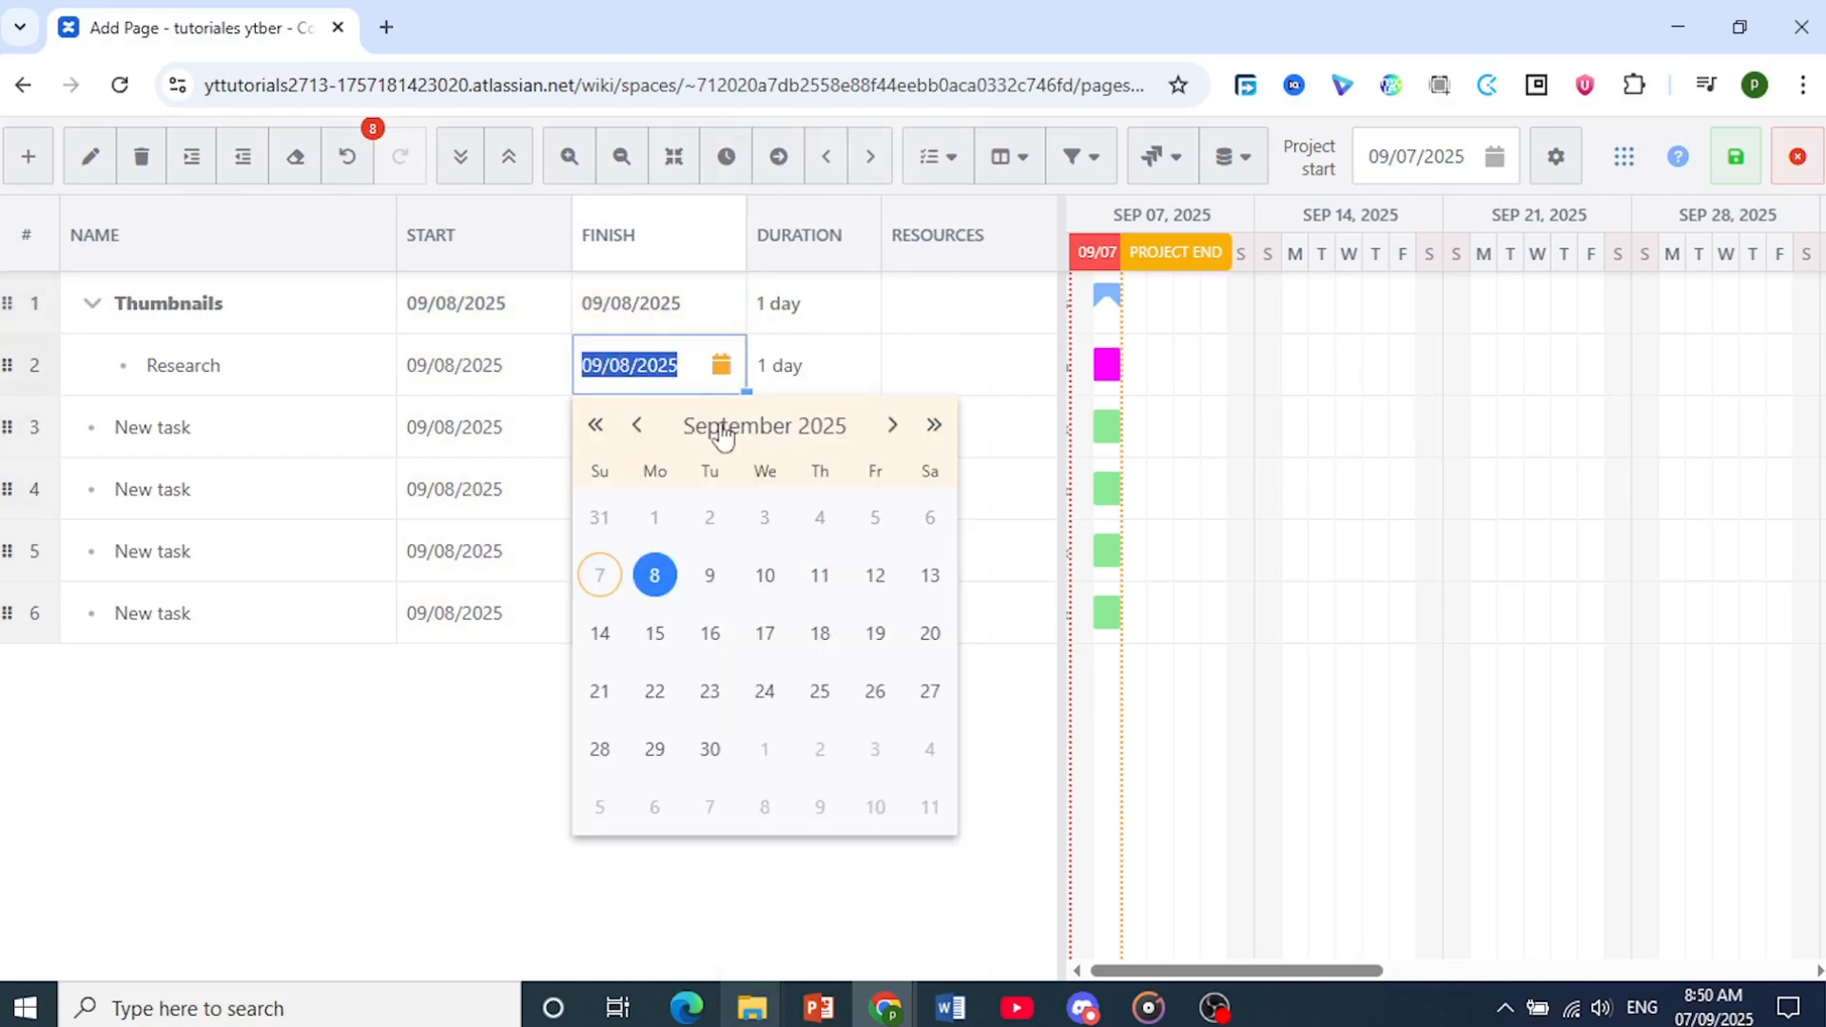
left_click(765, 576)
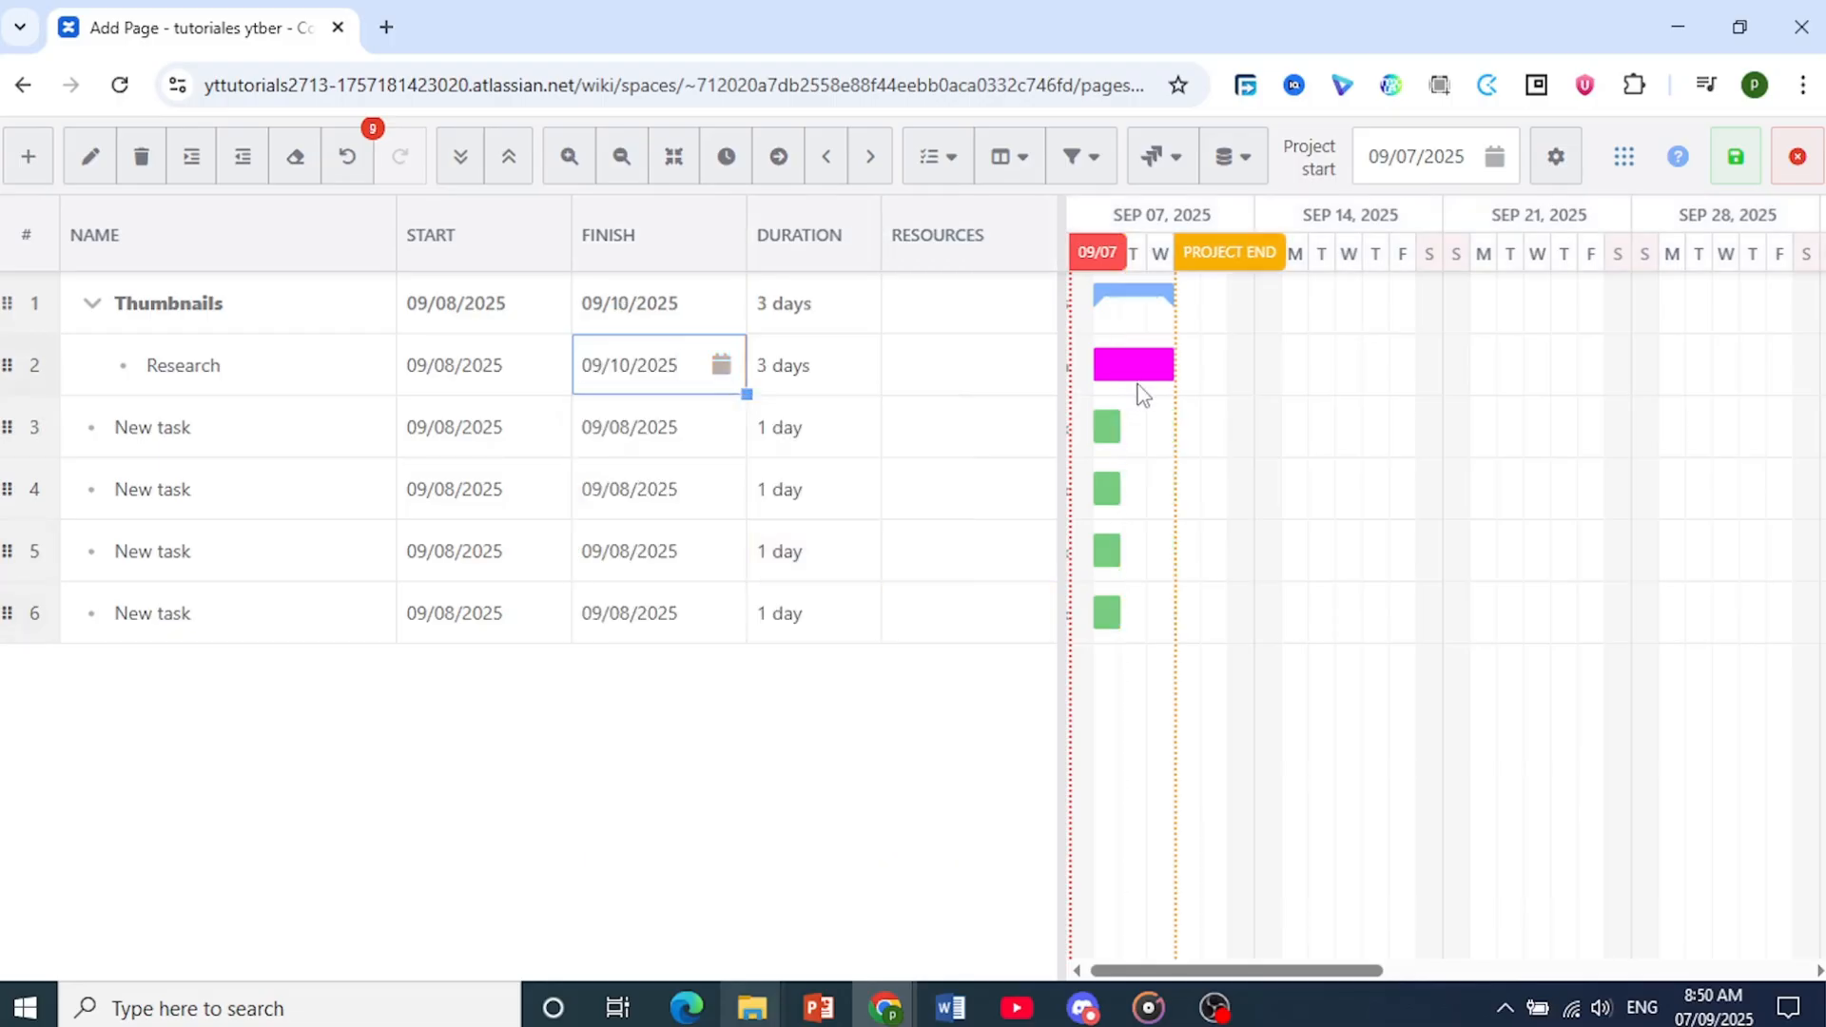
Link the finish of task 3 to the finish of task 4, and the start of task 4 to the finish of task 5
left_click_drag(1179, 367, 1105, 440)
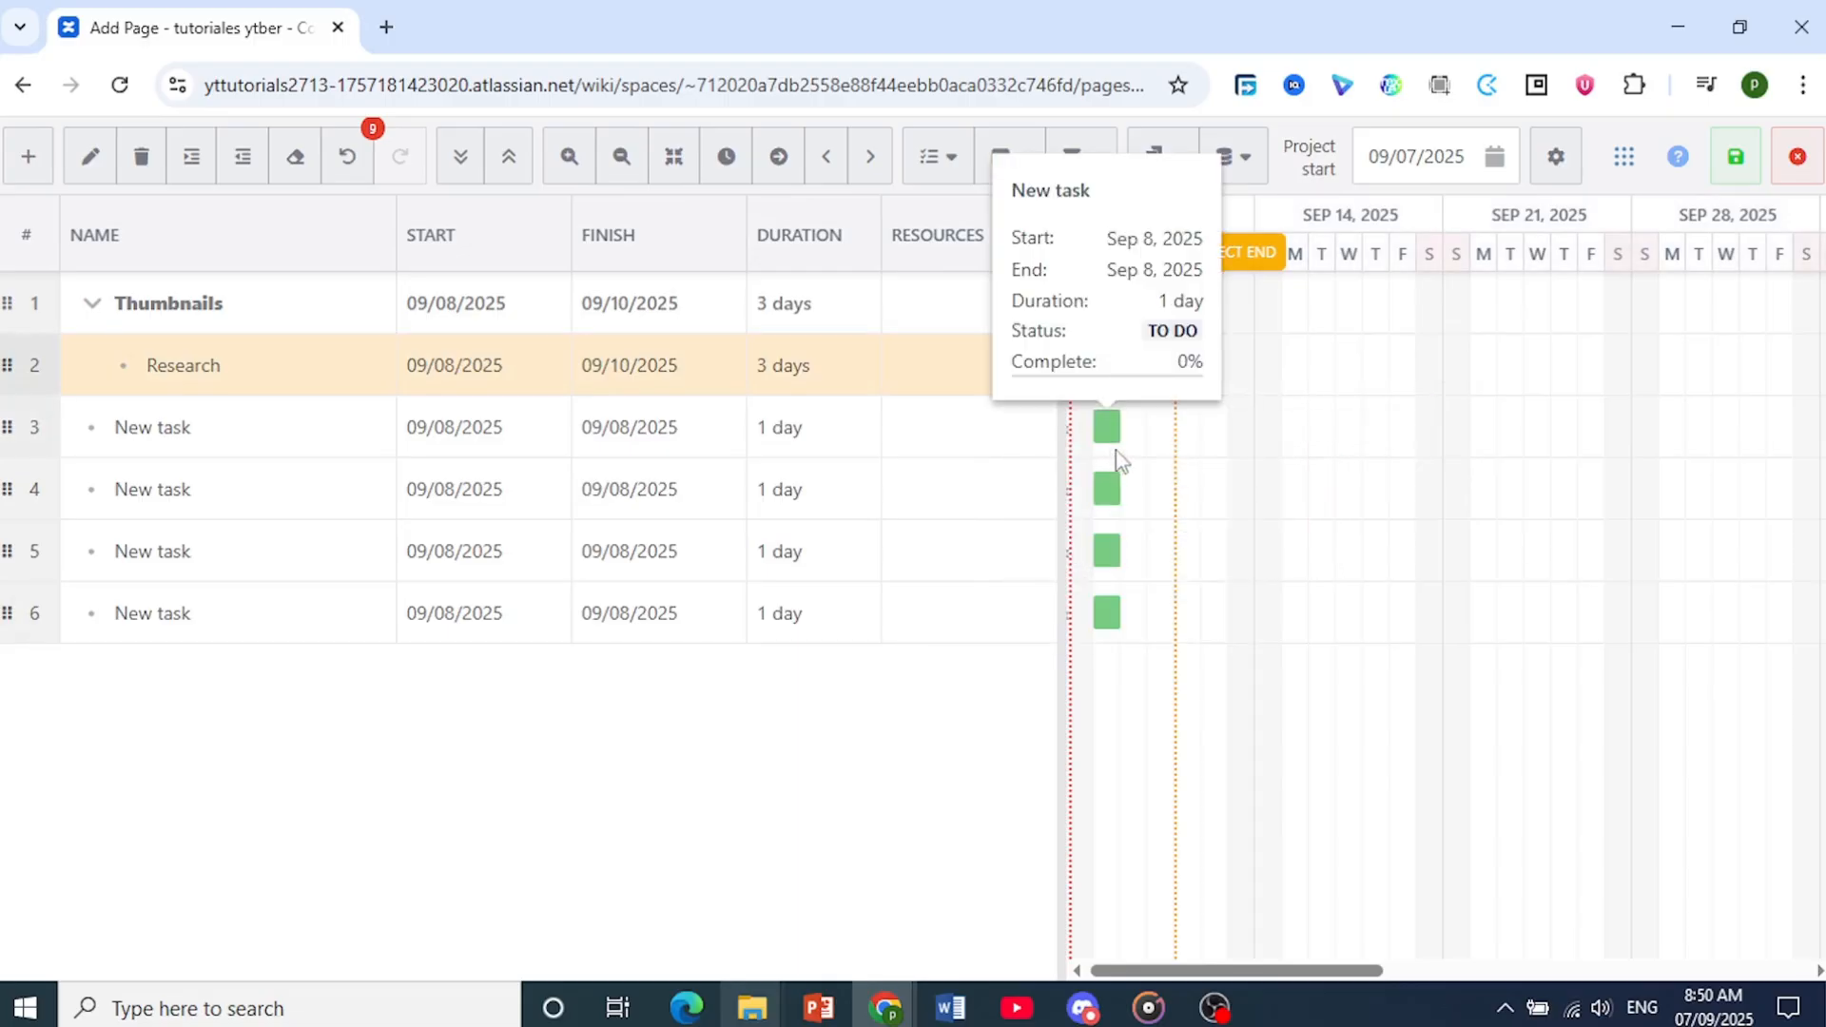
left_click(1110, 437)
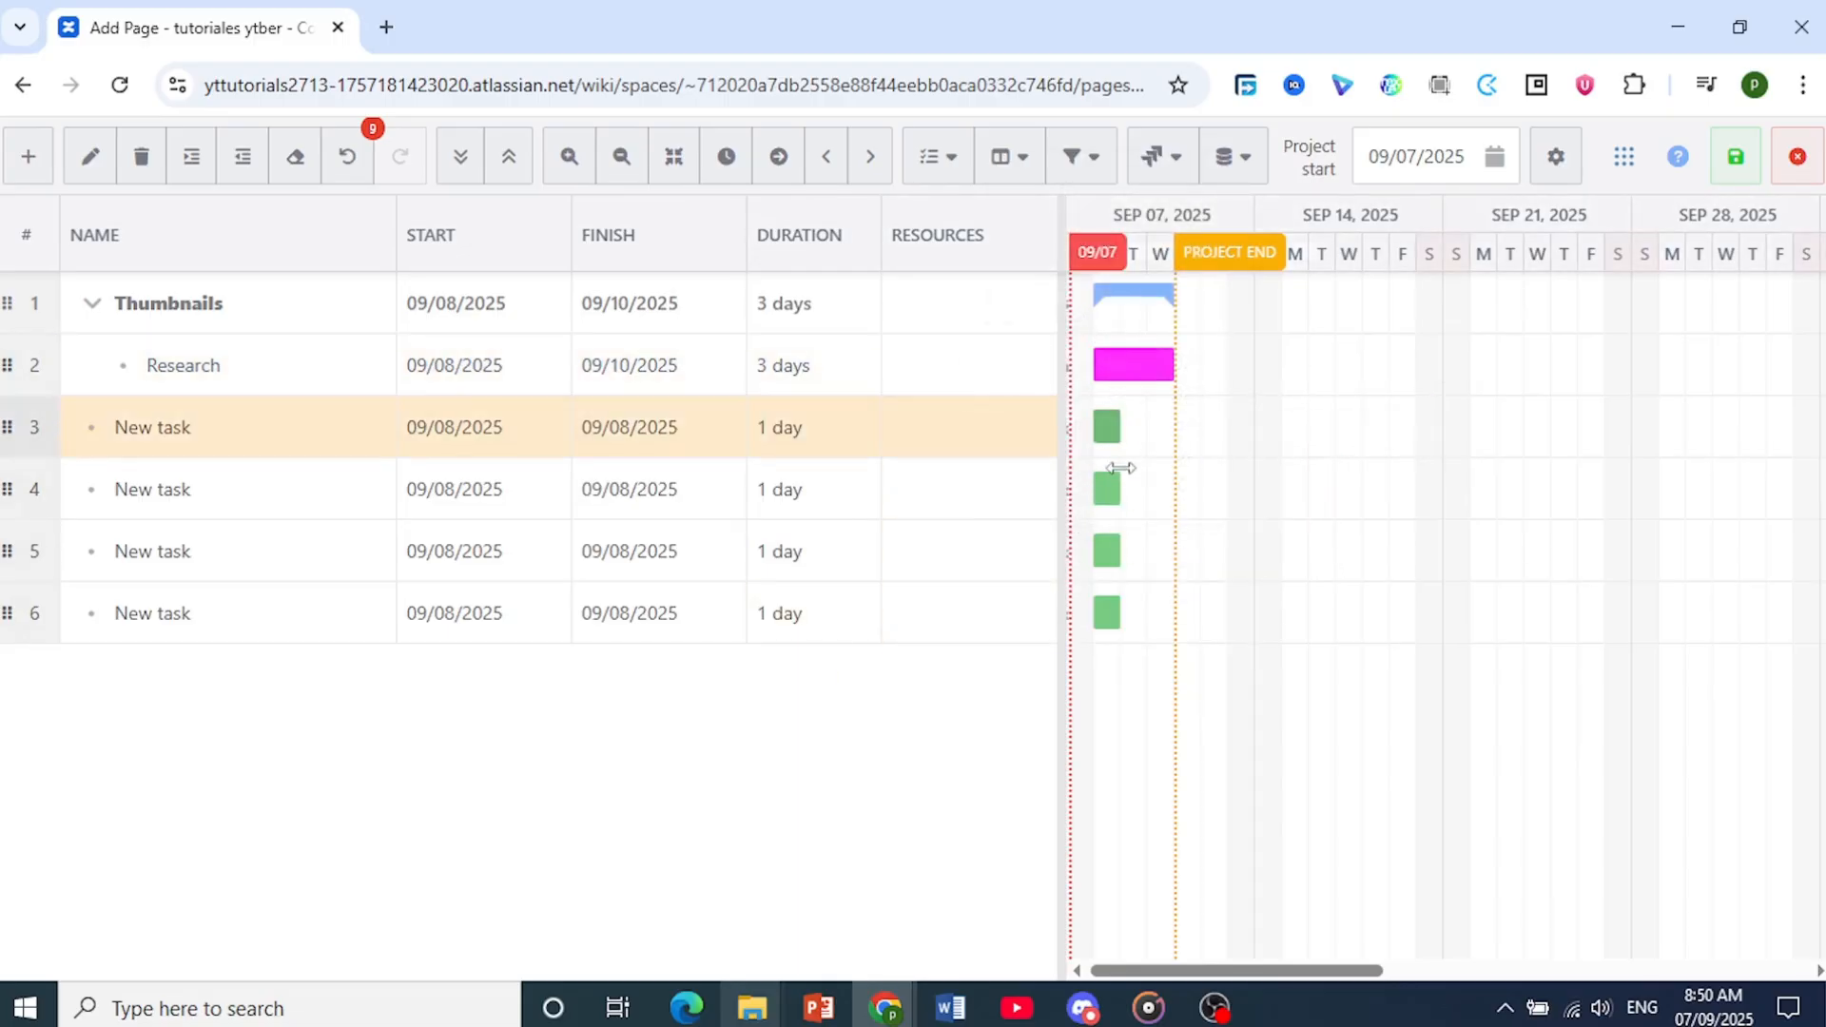
left_click_drag(1112, 437, 1126, 556)
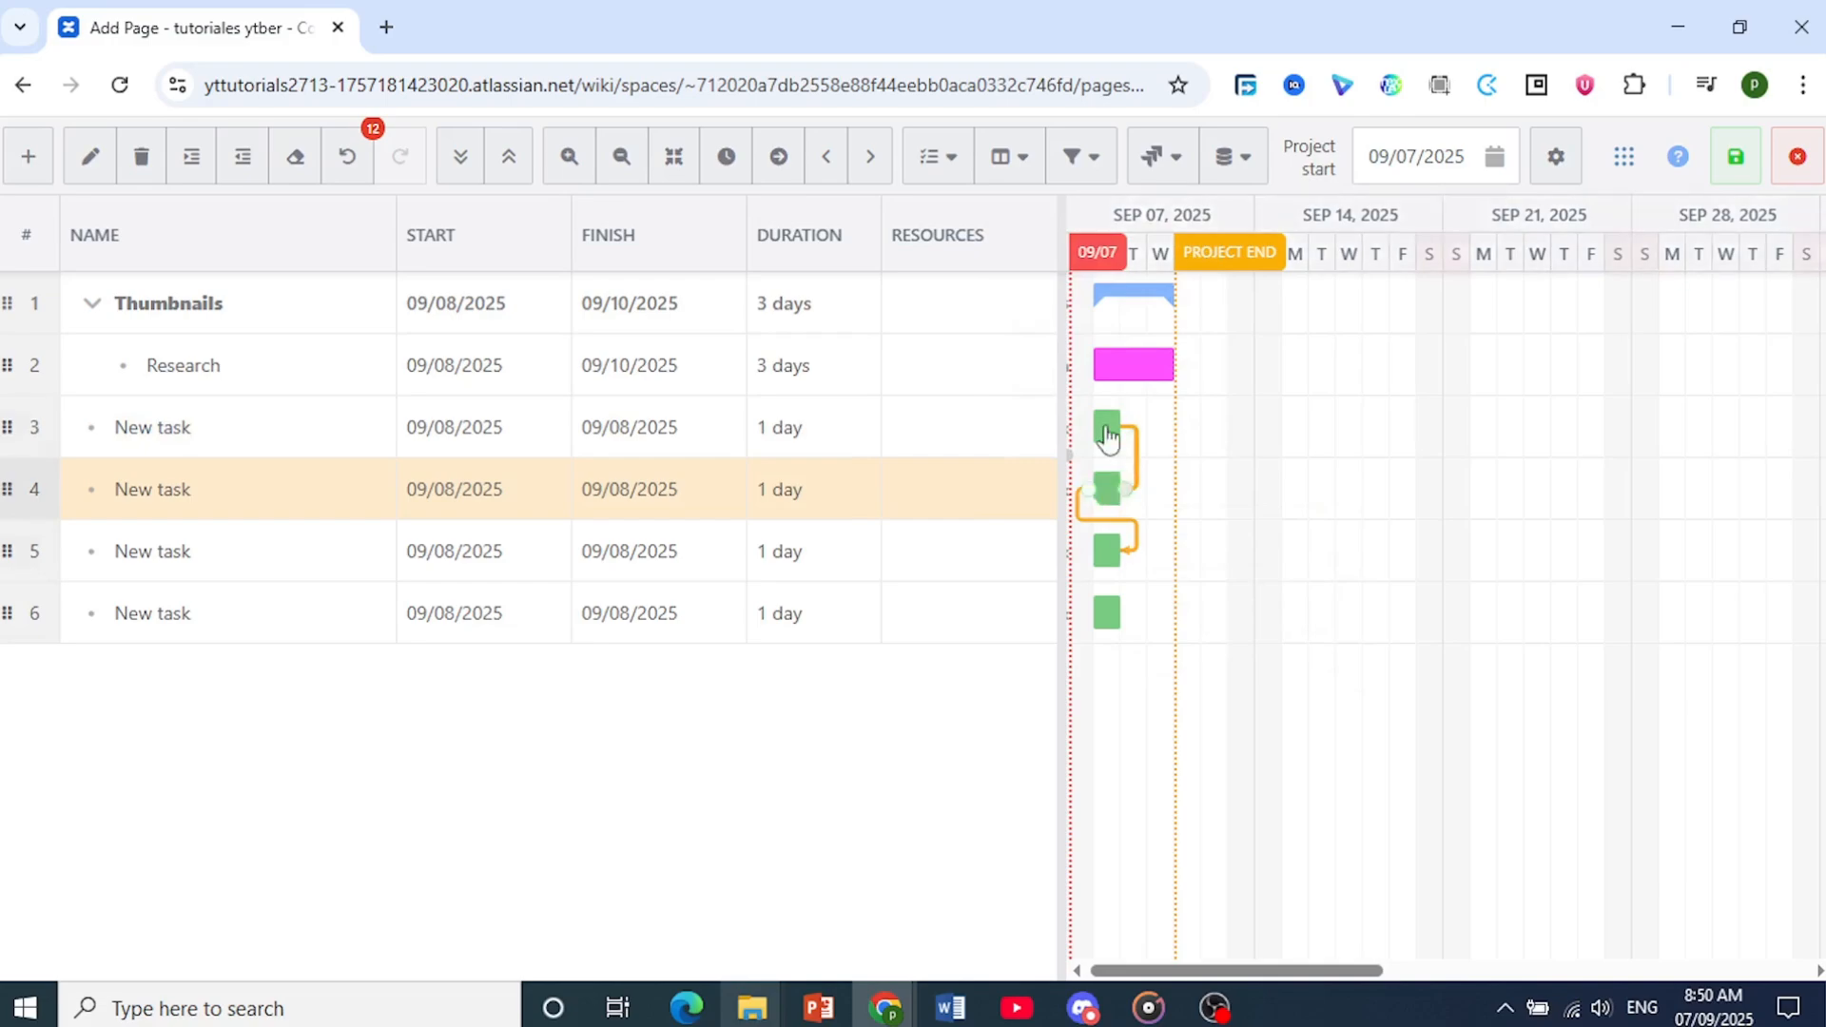
Link the start of Research to the start of task 6, and extend task 3 to finish on 09/19/2025
mouse_move(1099, 381)
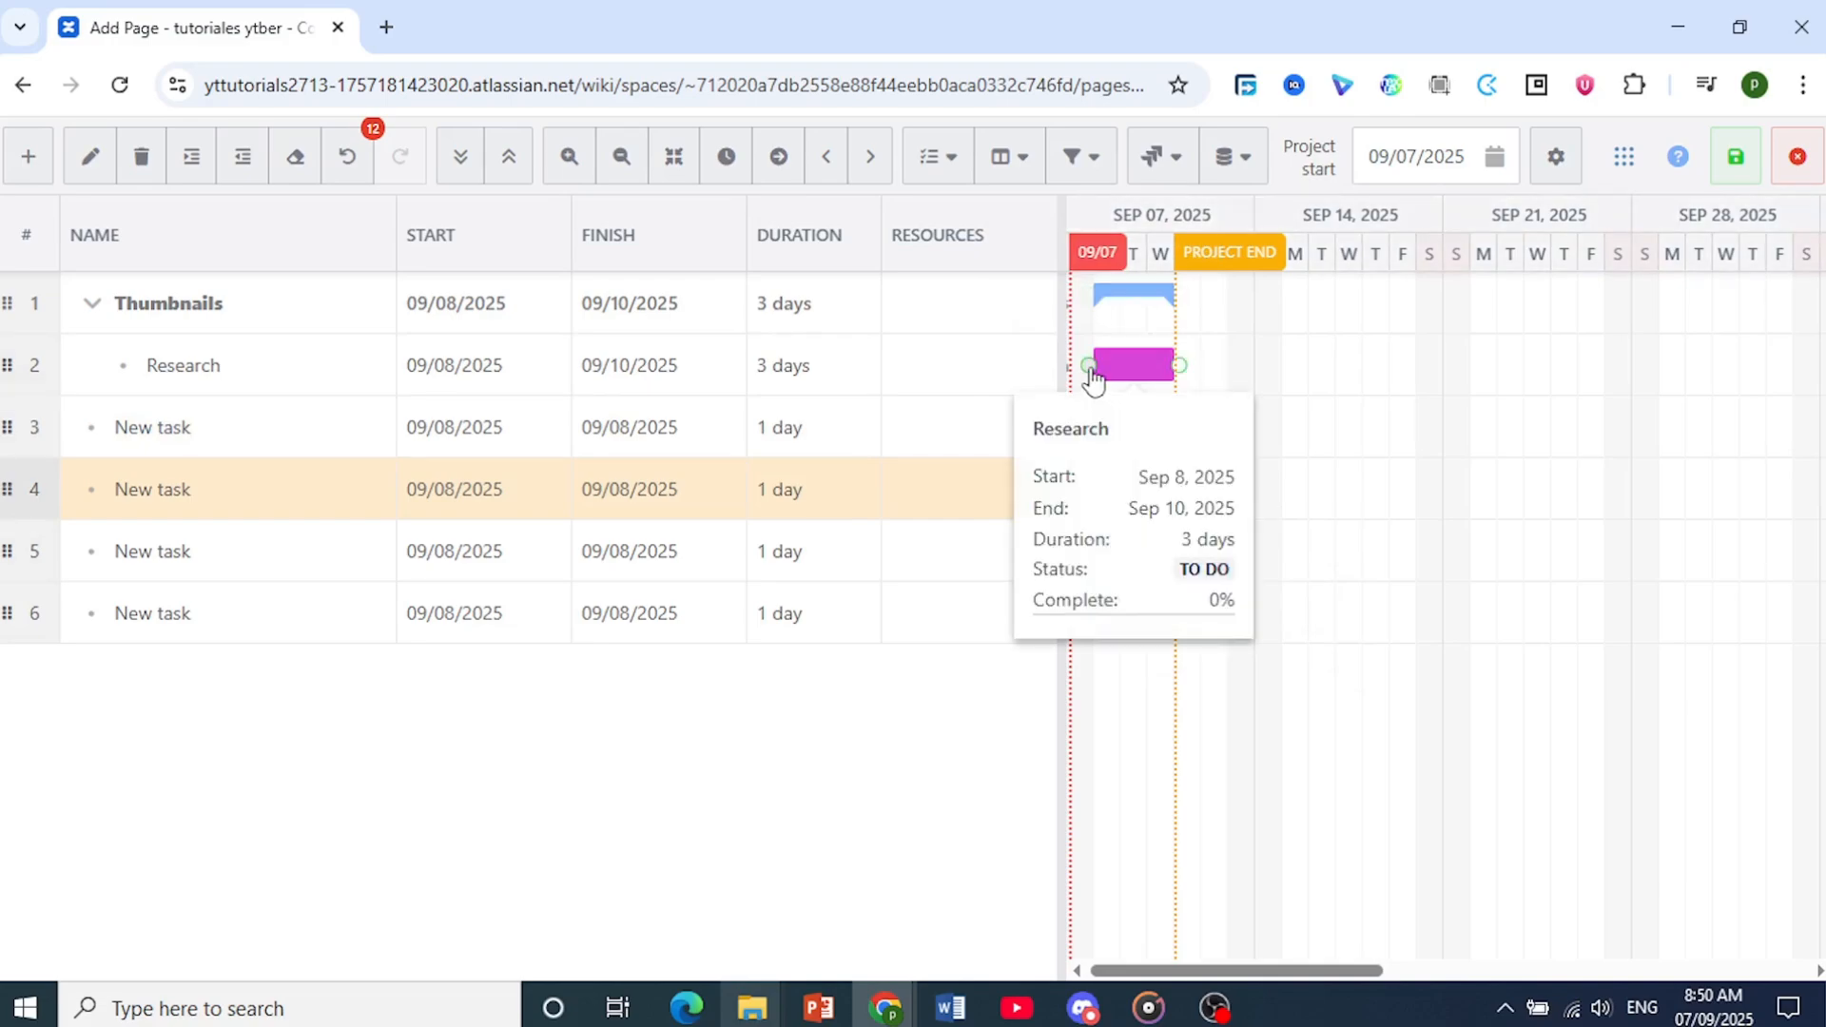
left_click_drag(1091, 369, 1098, 627)
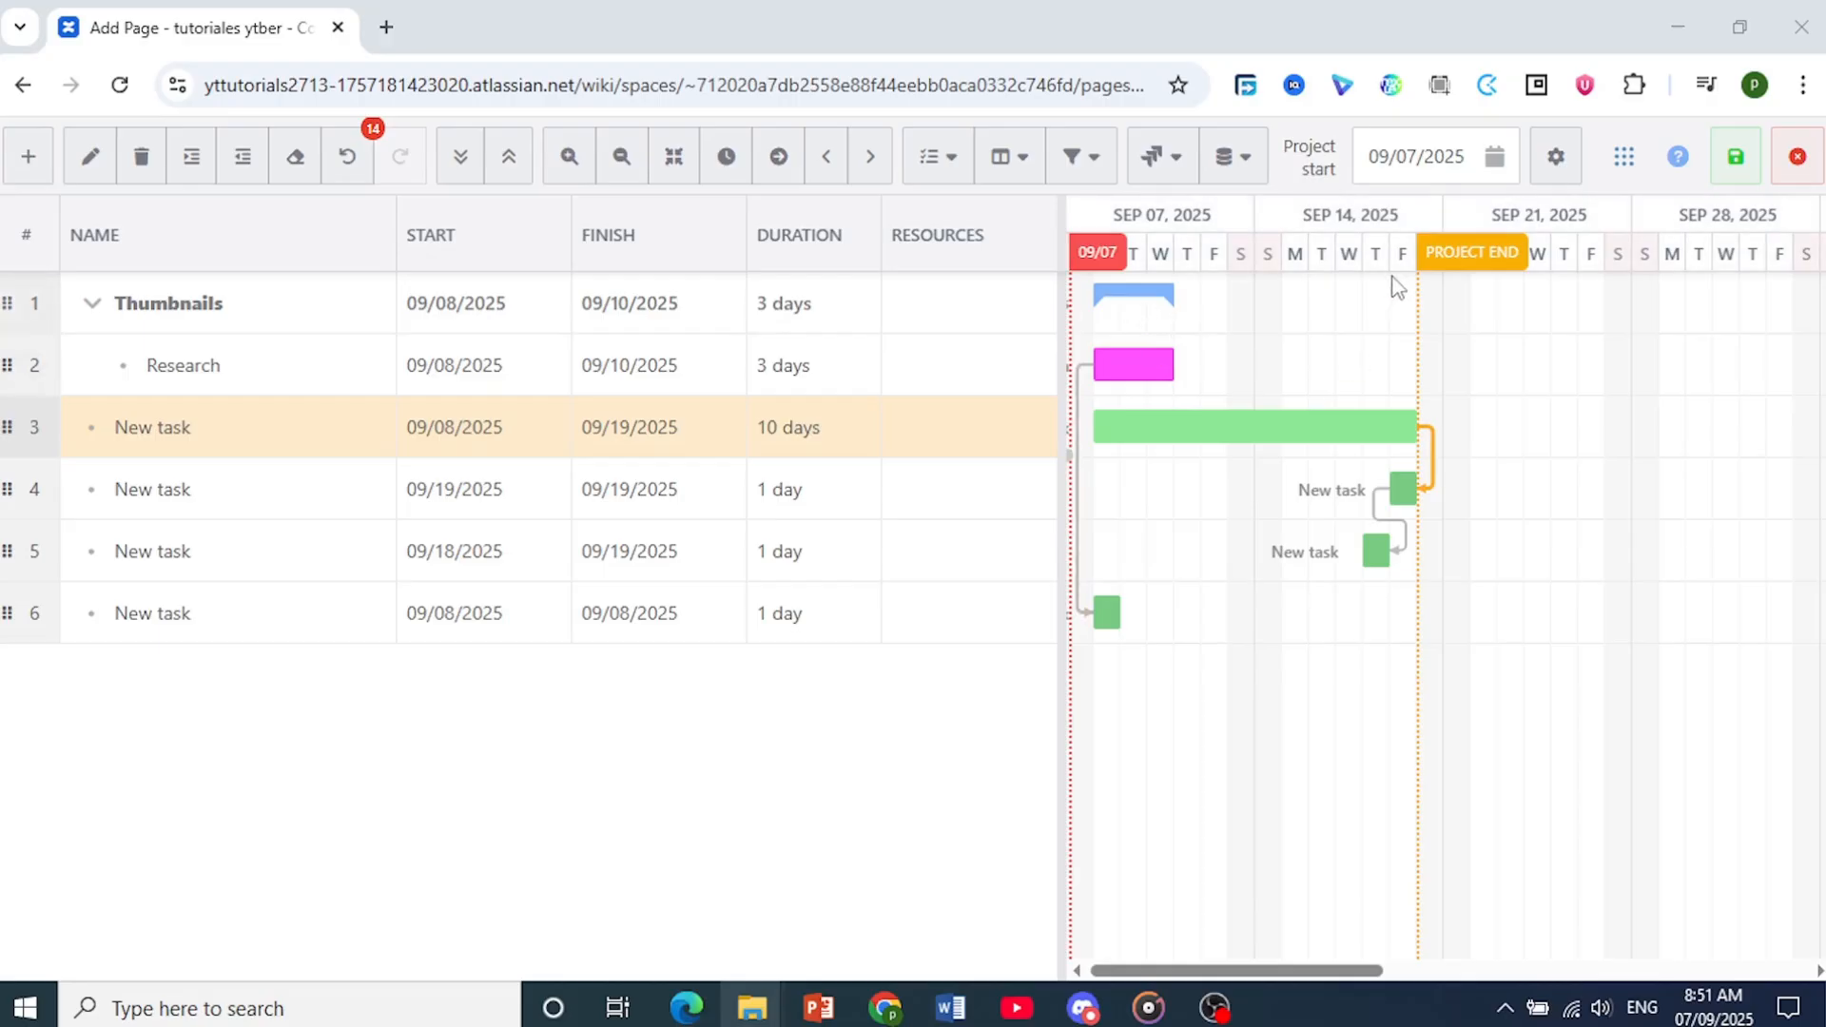
Save the Gantt chart without a version comment and look over the embedded chart on the draft page
left_click(1740, 159)
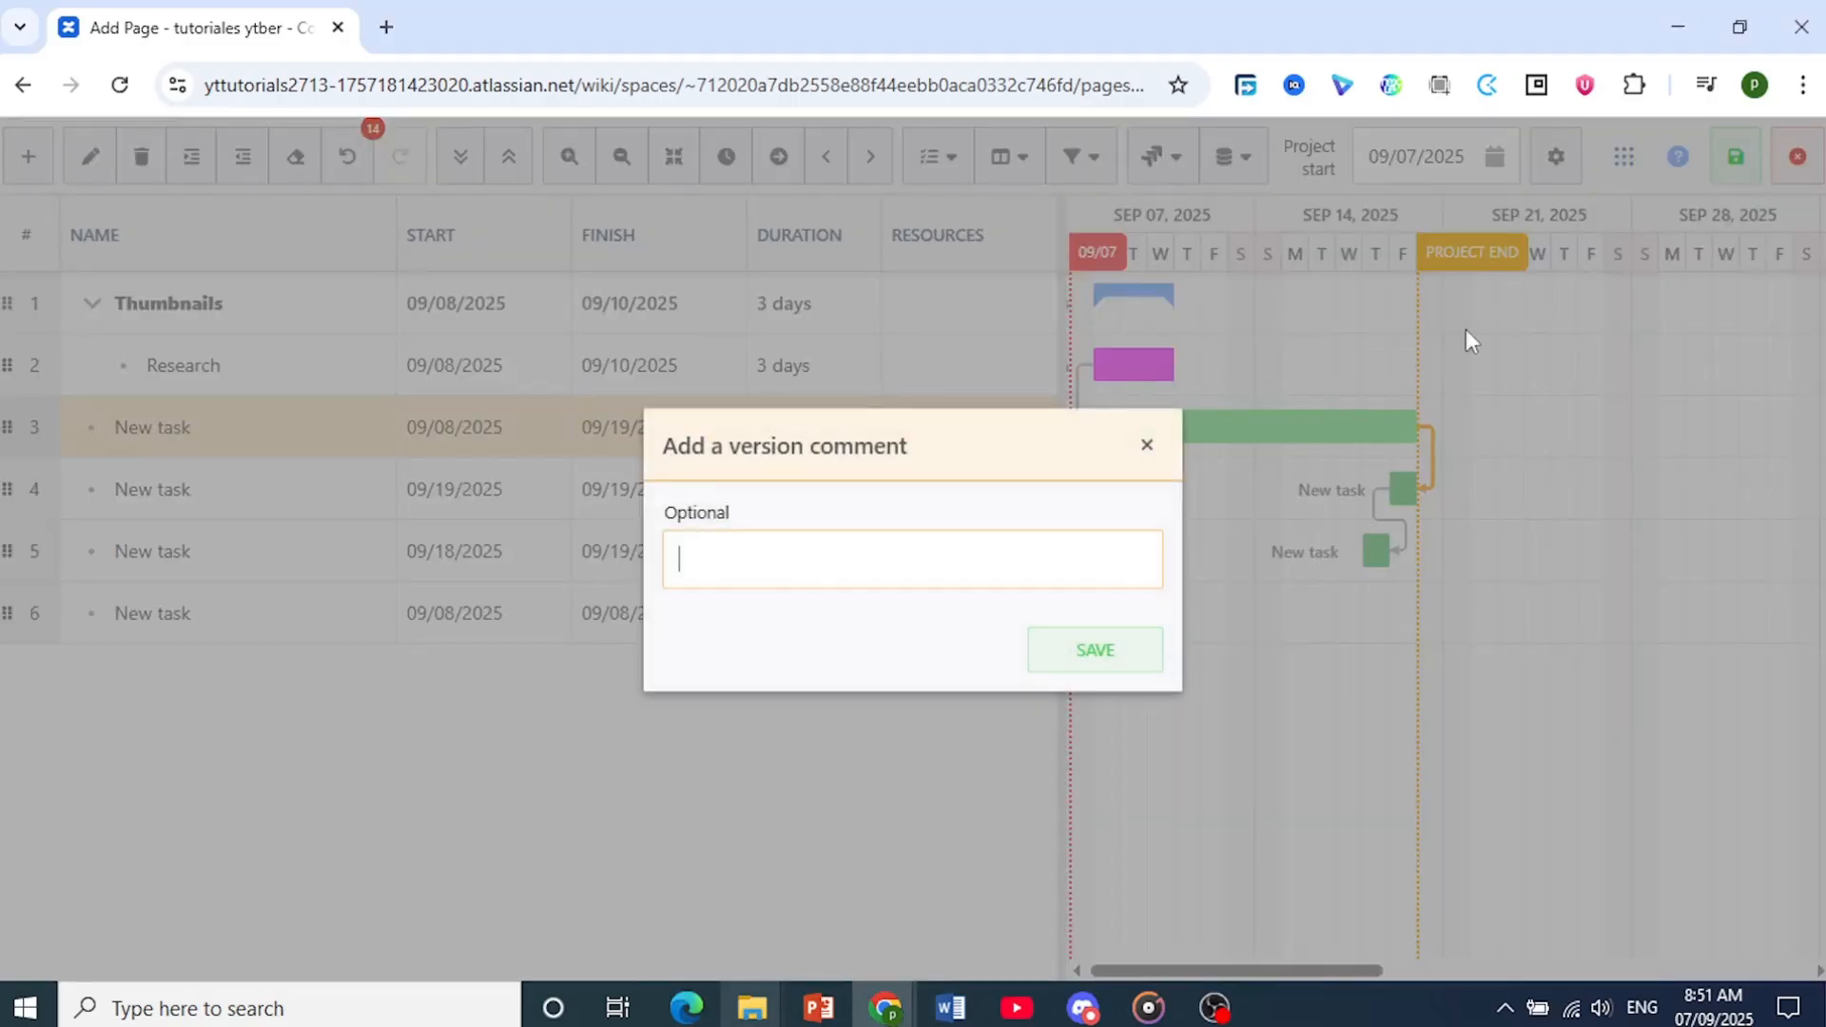
left_click(1095, 649)
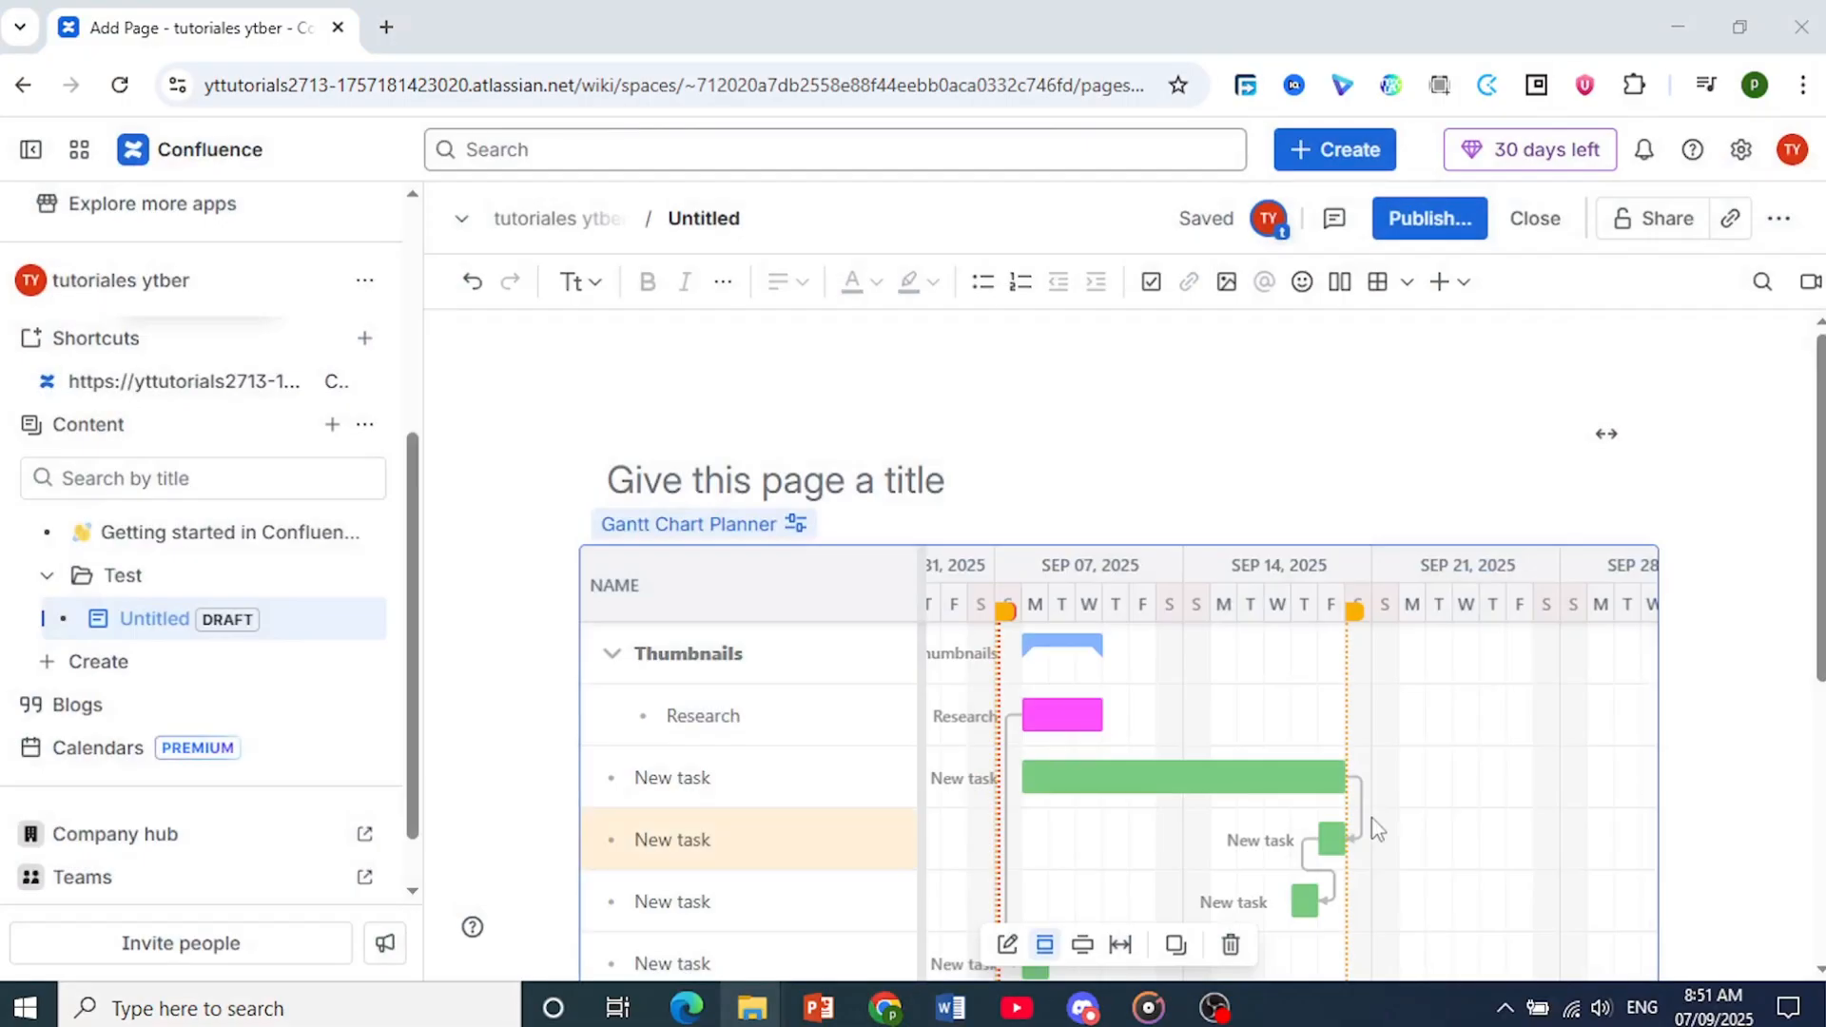
scroll(1369, 828, "down", 4)
scroll(1217, 732, "up", 3)
left_click(575, 492)
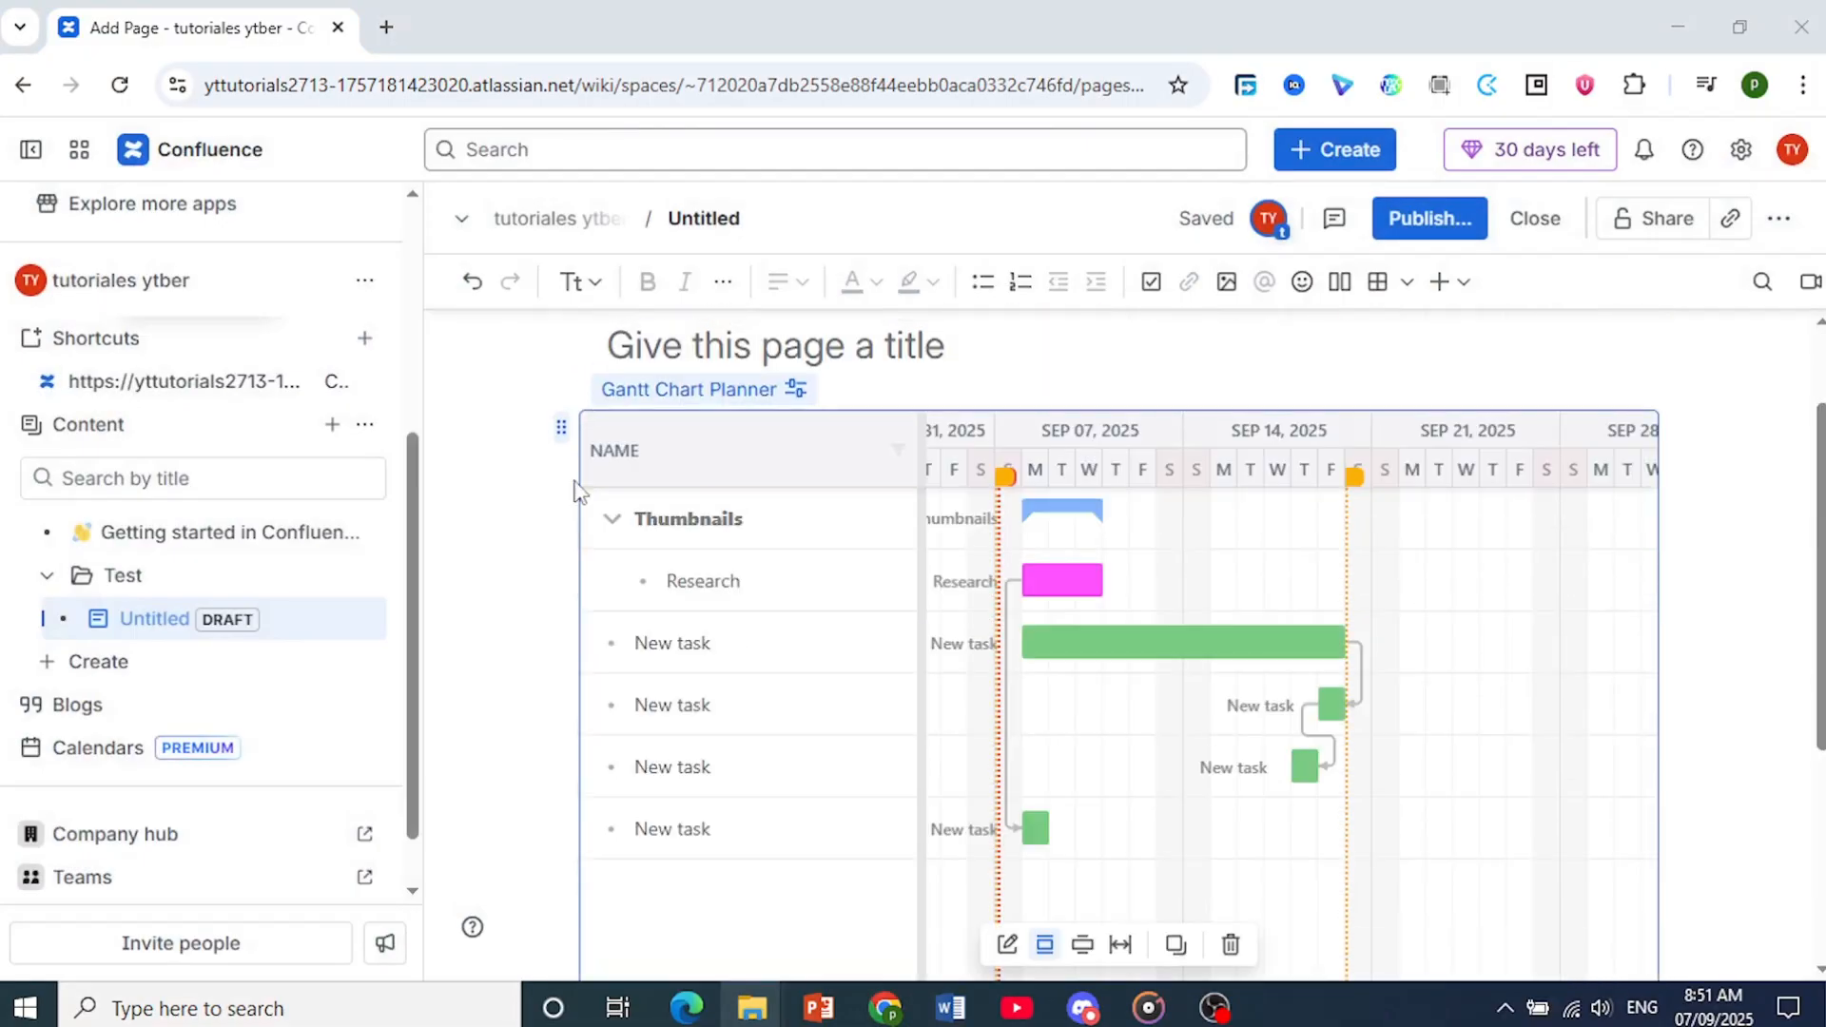